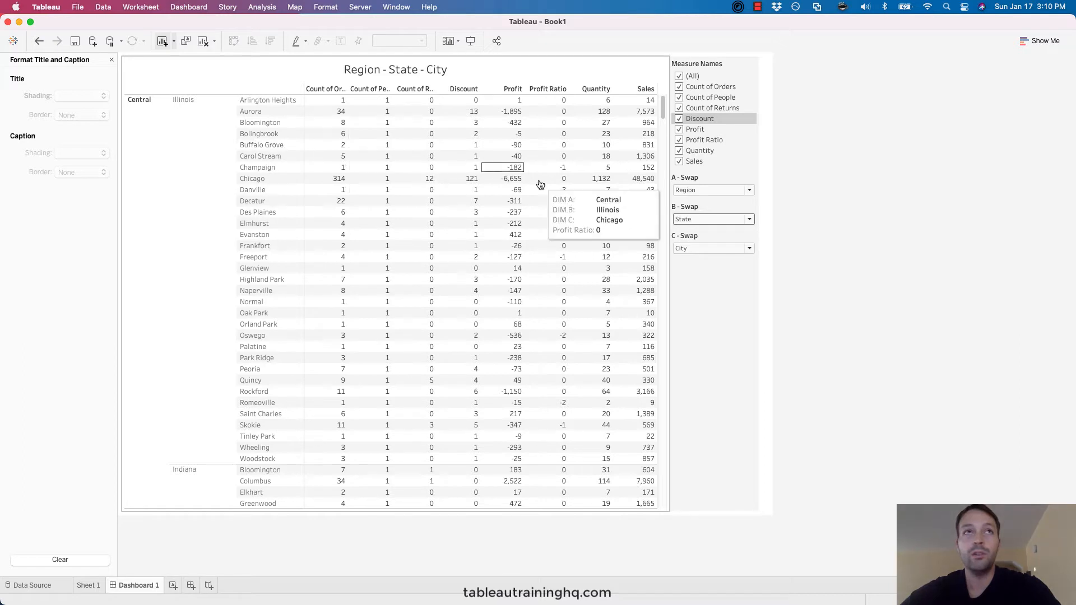
pyautogui.click(732, 191)
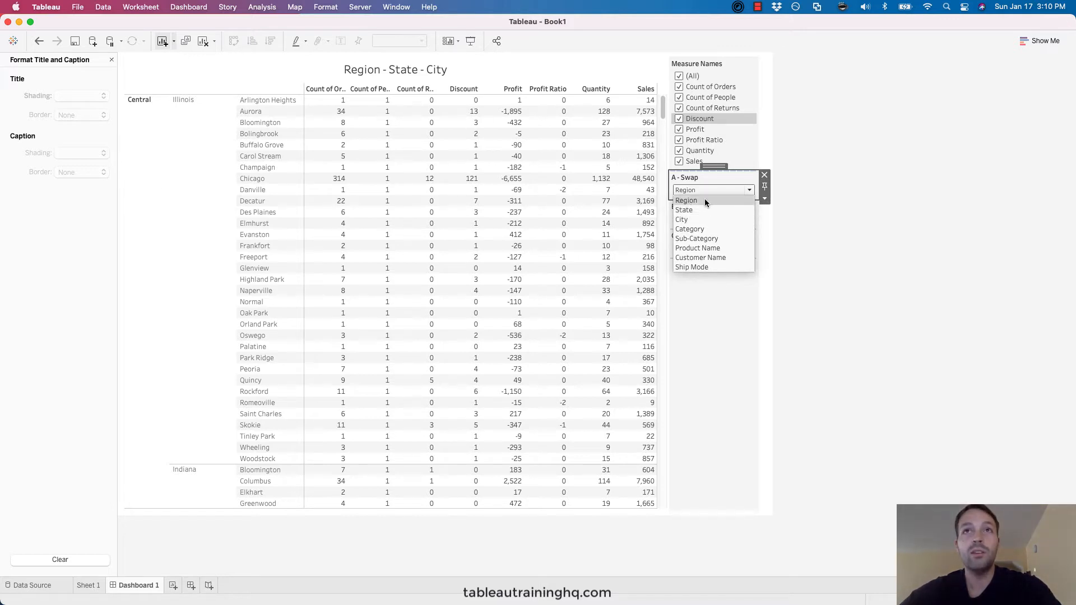
pyautogui.click(781, 234)
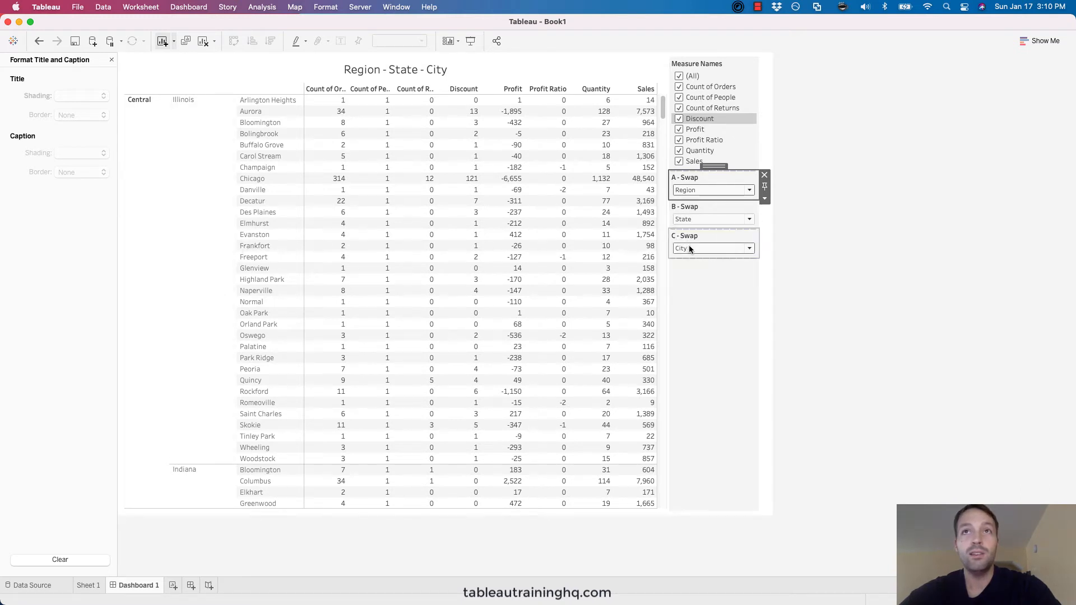
# - Collapse the dashboard table to state and then region level, and expand it back down to city level
pyautogui.click(249, 82)
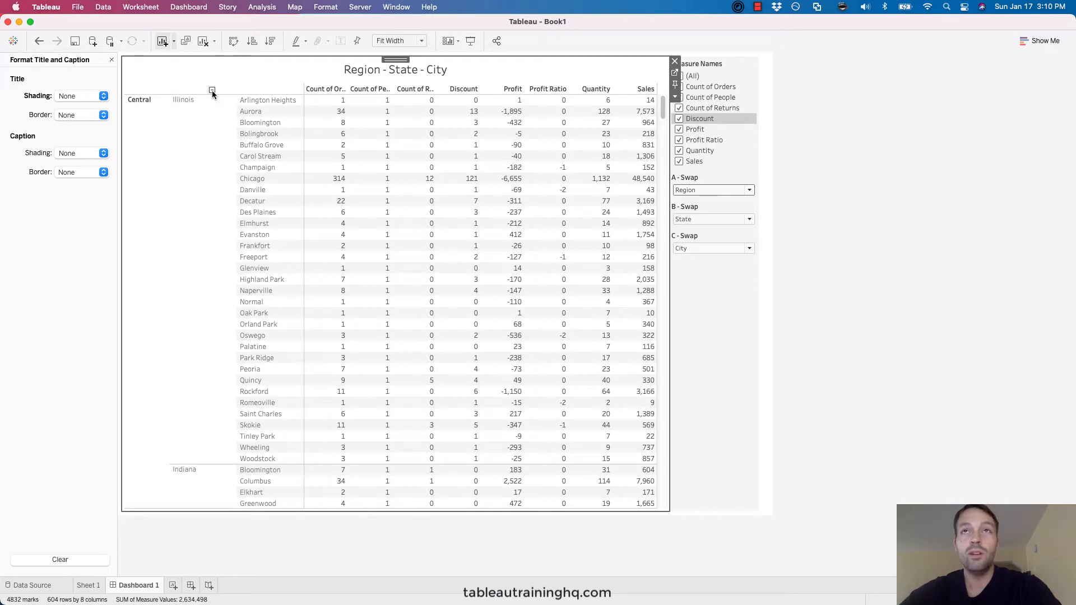
pyautogui.click(211, 91)
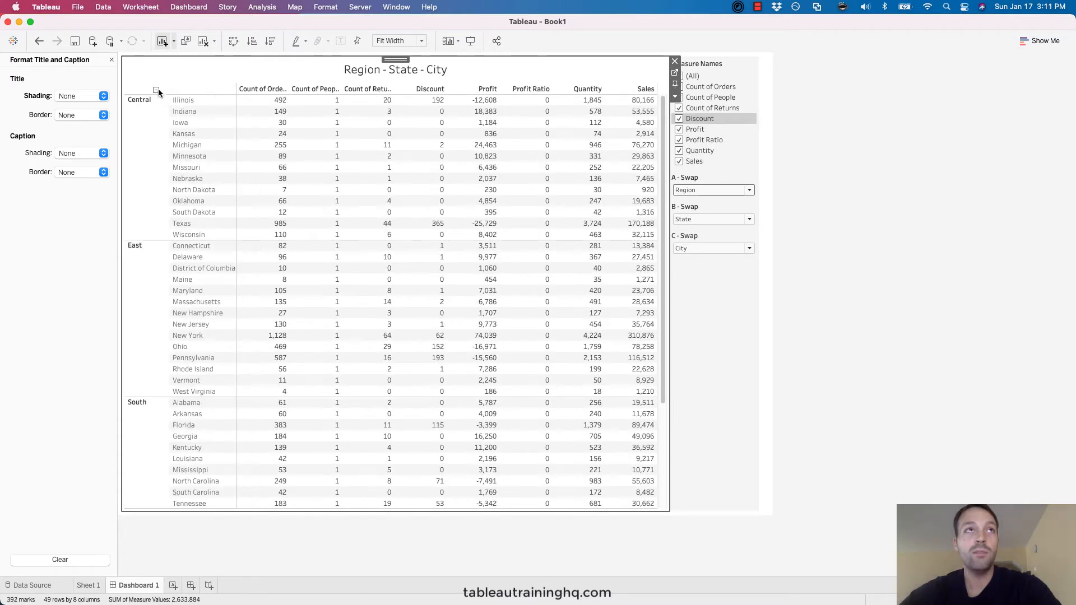
pyautogui.click(156, 90)
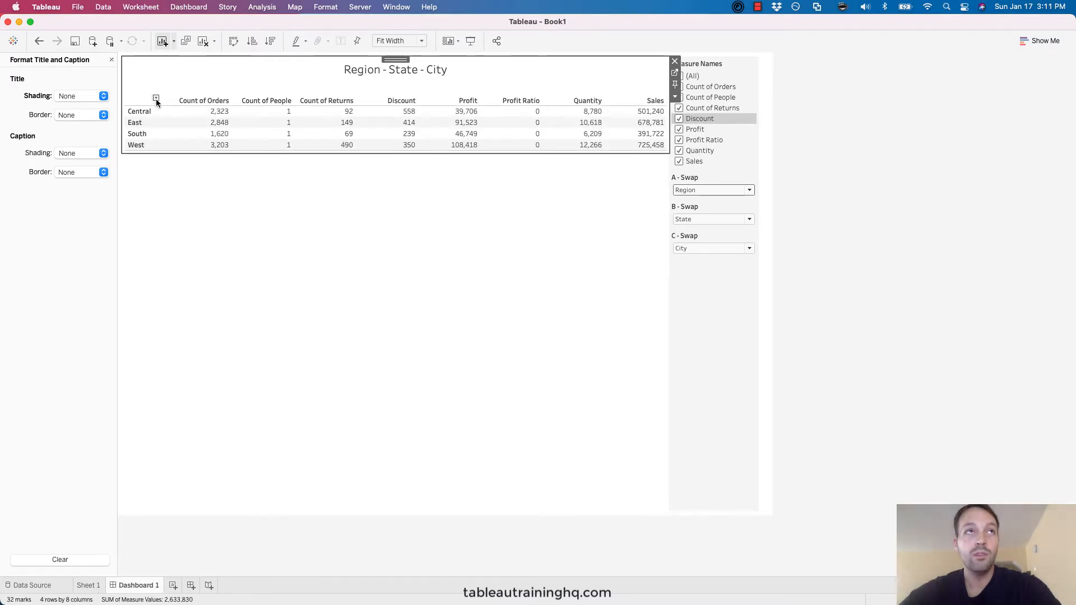
pyautogui.click(156, 97)
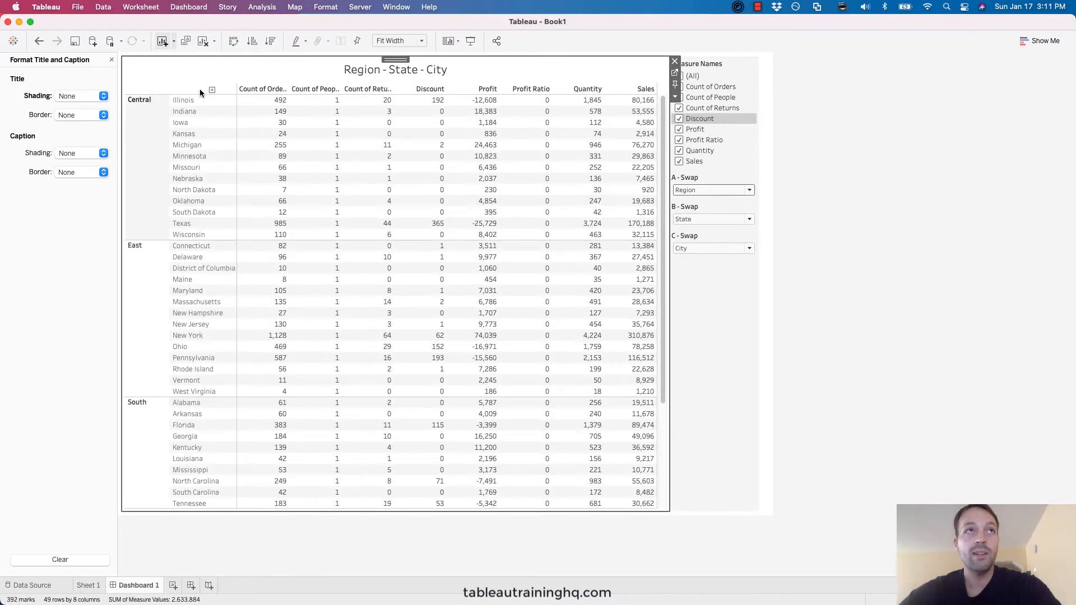
pyautogui.click(211, 90)
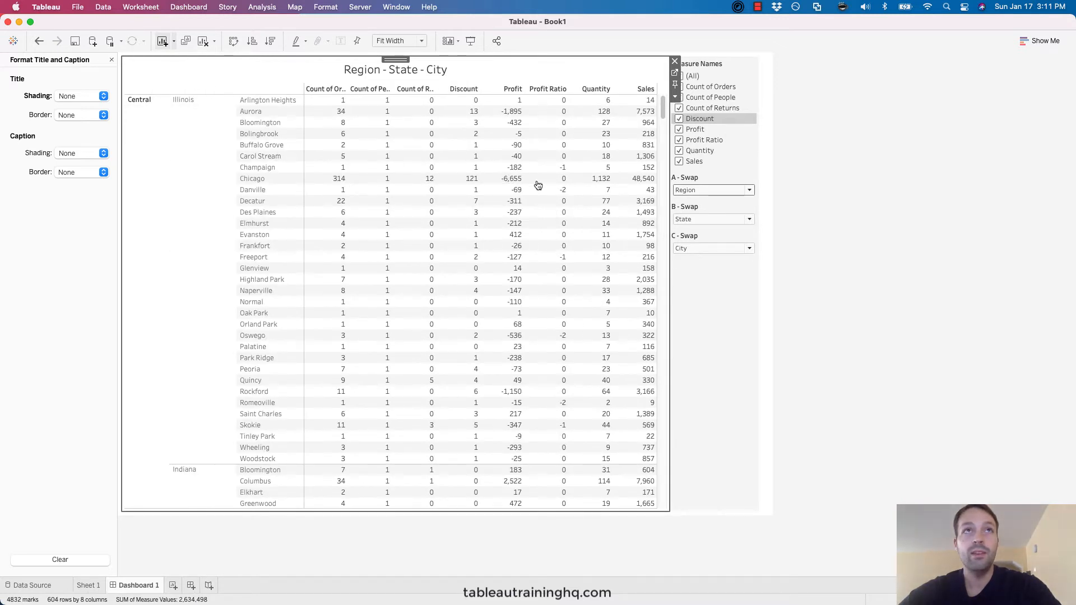
# - Set the A - Swap parameter to Category and the B - Swap parameter to Sub-Category on the dashboard
pyautogui.click(746, 191)
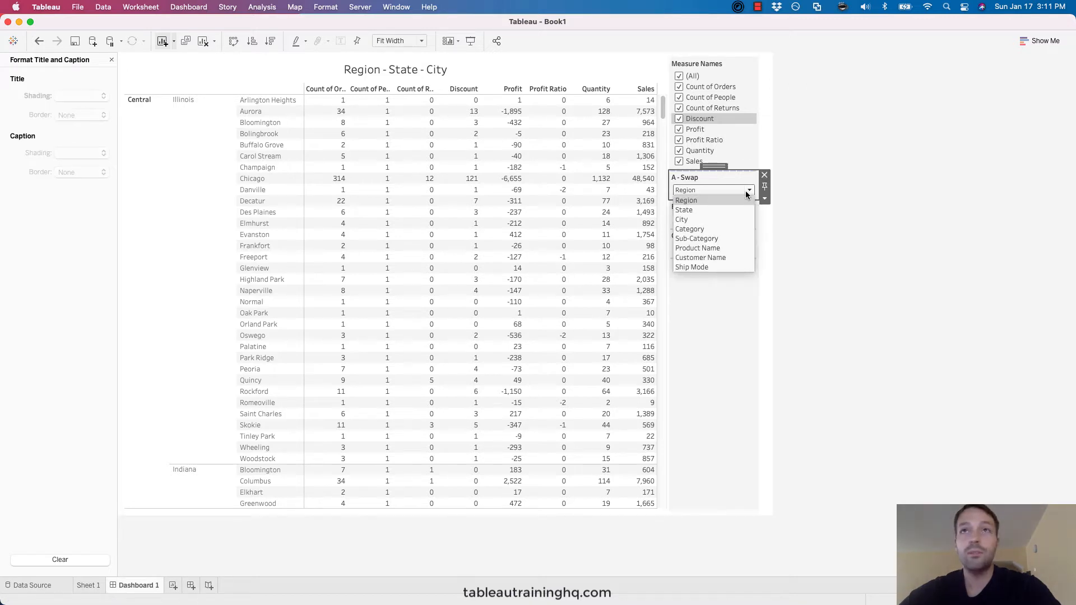
pyautogui.click(732, 230)
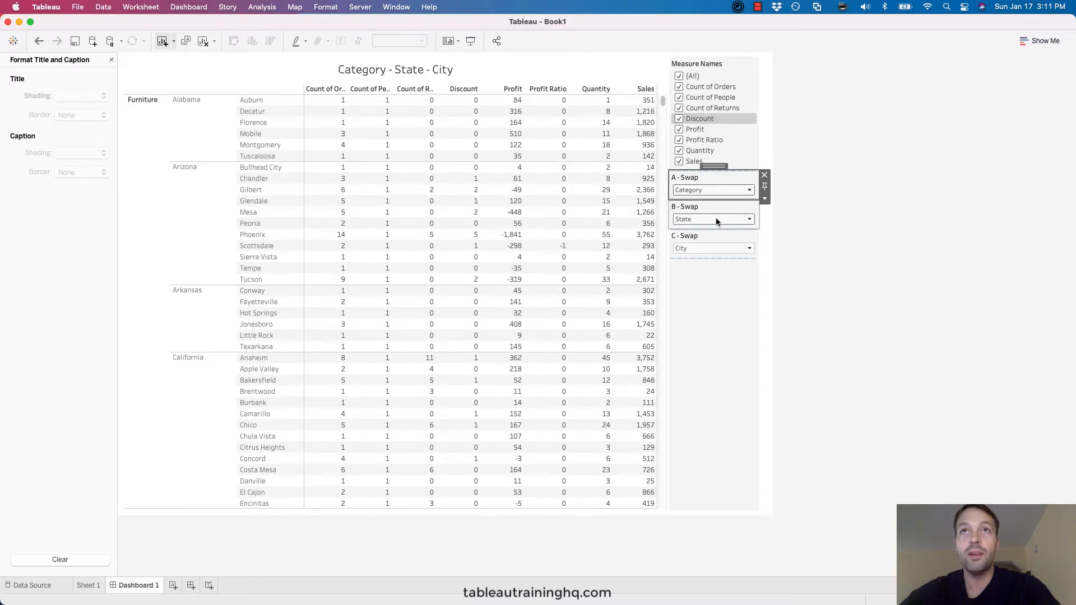
pyautogui.click(716, 220)
pyautogui.click(698, 268)
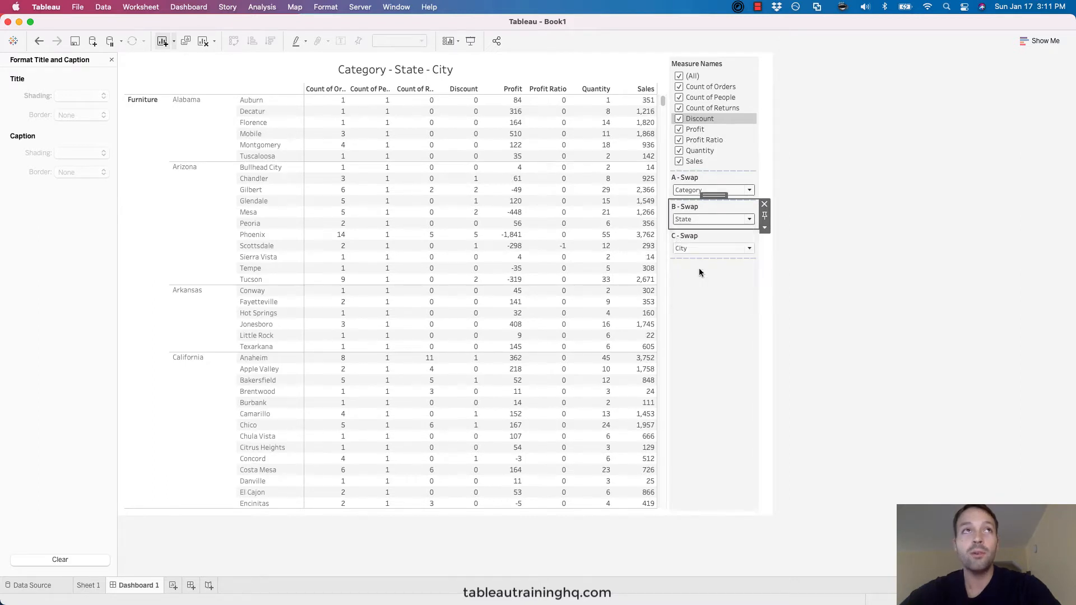
# - Set the C - Swap parameter to Product Name, then switch it to the blank option
pyautogui.click(707, 249)
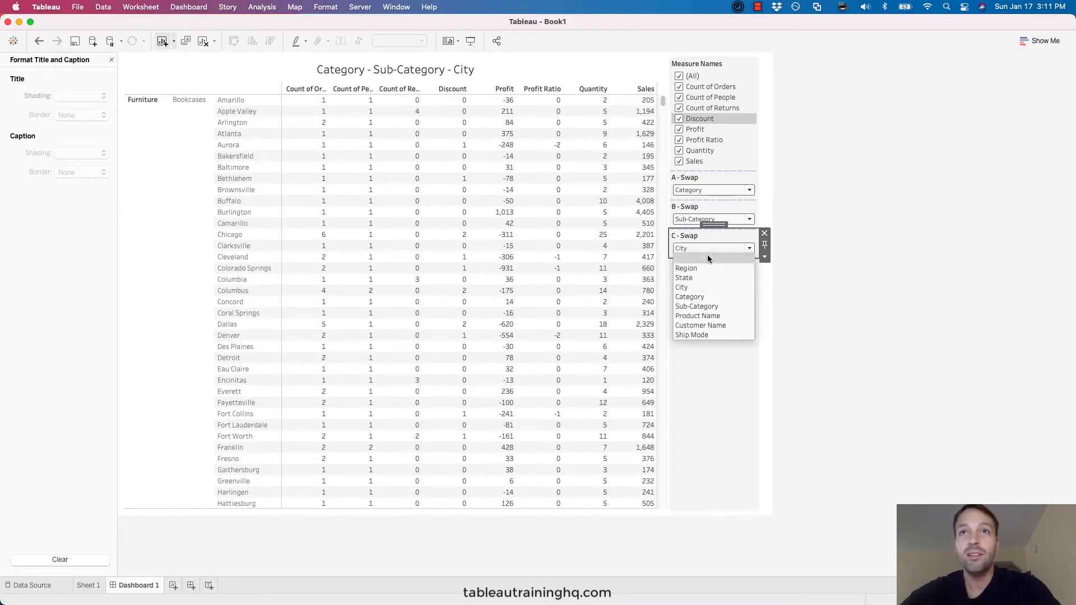
pyautogui.click(703, 316)
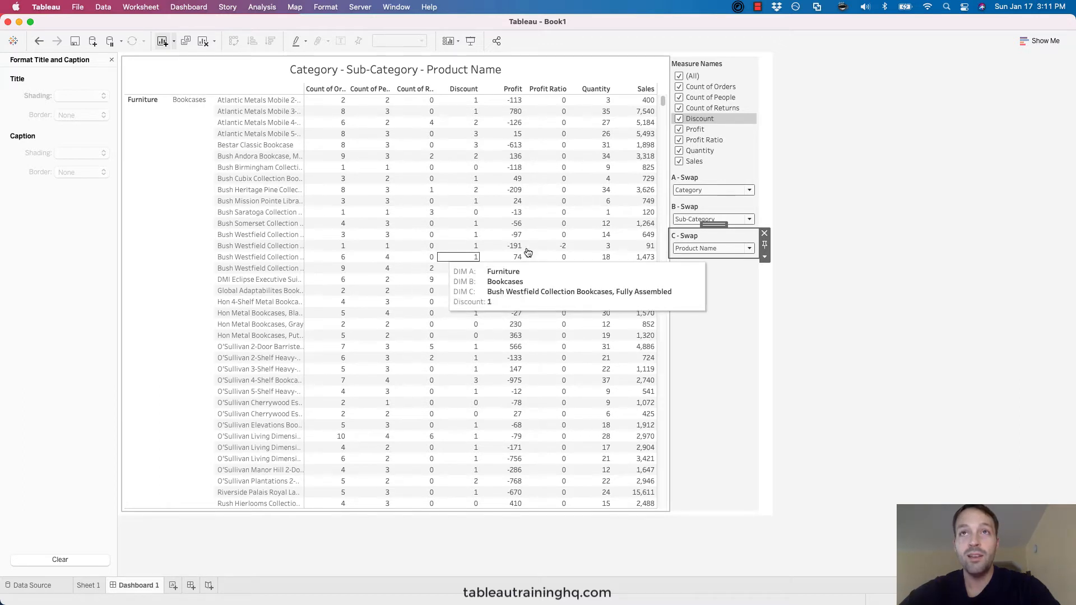
pyautogui.click(711, 248)
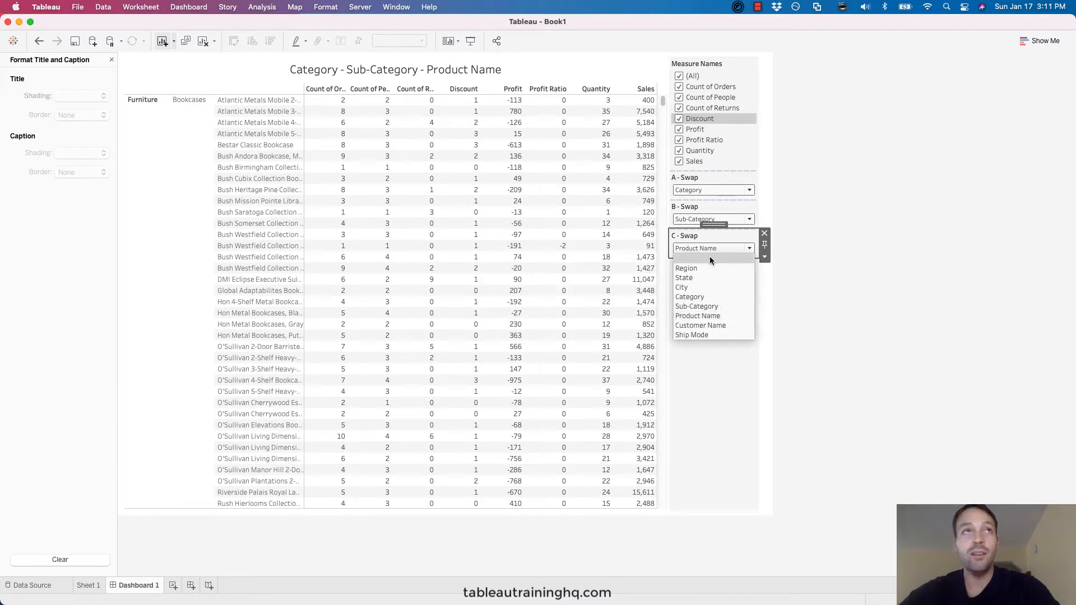
pyautogui.click(710, 257)
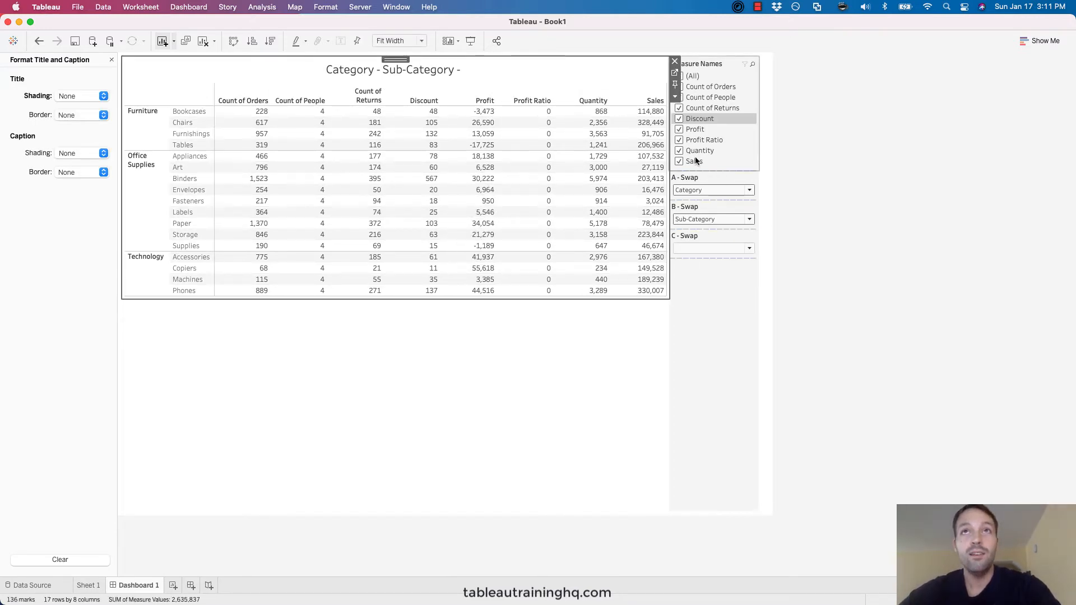
# - Exclude Discount, Count of Returns, Count of People and Count of Orders from the displayed measures
pyautogui.click(748, 161)
pyautogui.click(678, 119)
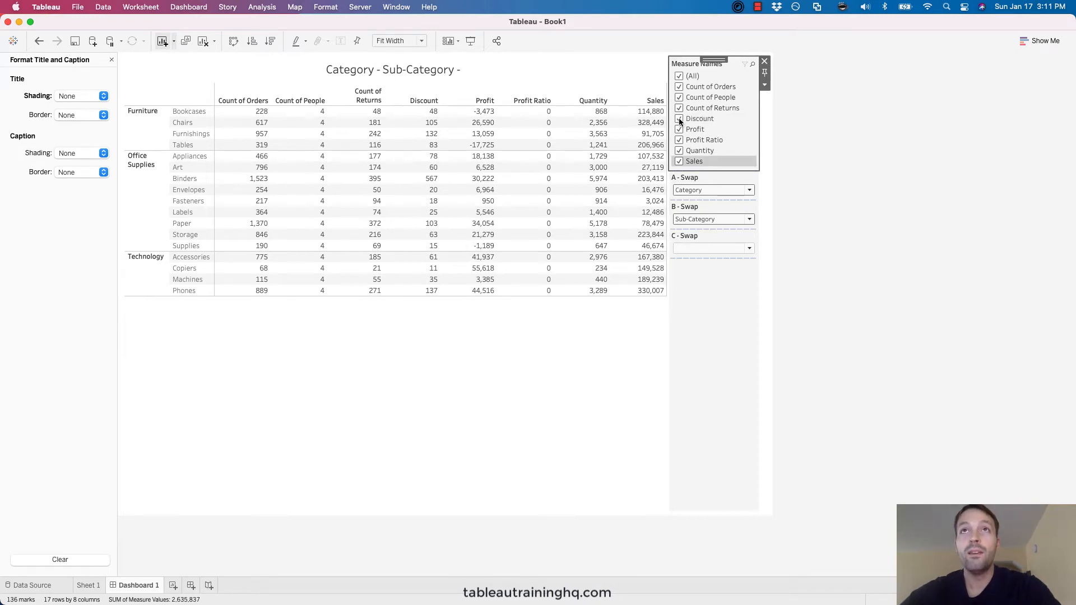
pyautogui.click(678, 107)
pyautogui.click(678, 97)
pyautogui.click(679, 86)
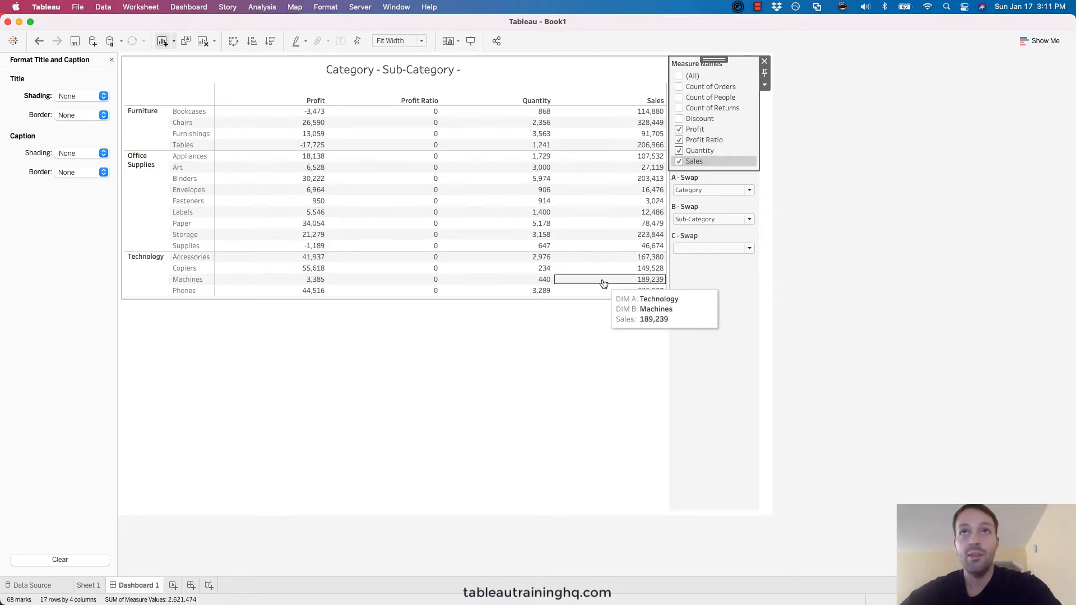
# - Set the C - Swap parameter to City and then to Ship Mode
pyautogui.click(721, 191)
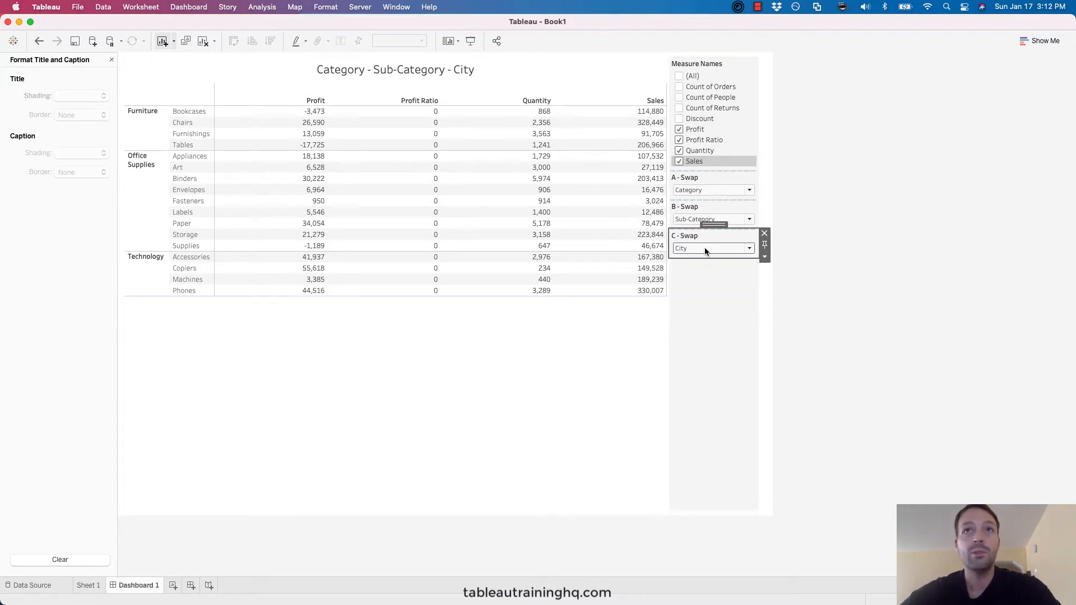
pyautogui.click(704, 249)
pyautogui.click(694, 333)
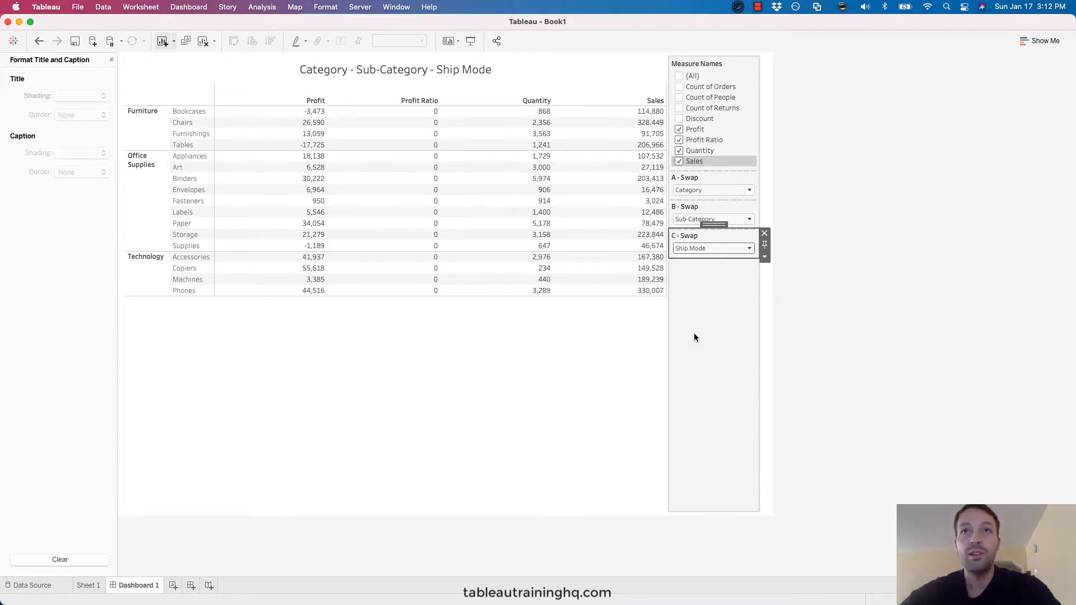
pyautogui.click(569, 463)
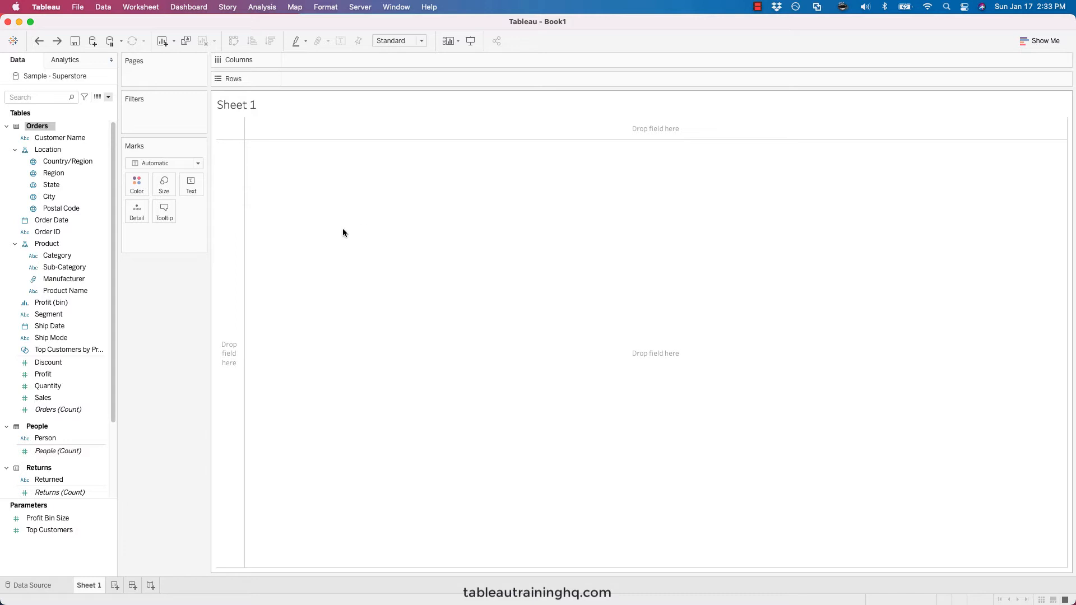
# - Start a new parameter on the blank sheet and name it "A - Swap"
pyautogui.click(109, 97)
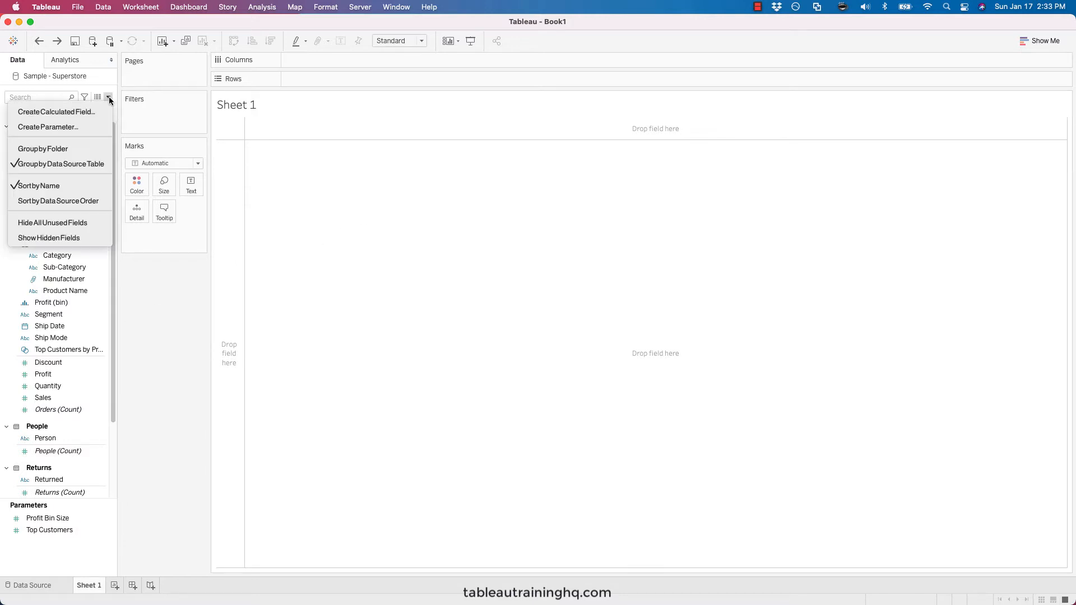
pyautogui.click(76, 128)
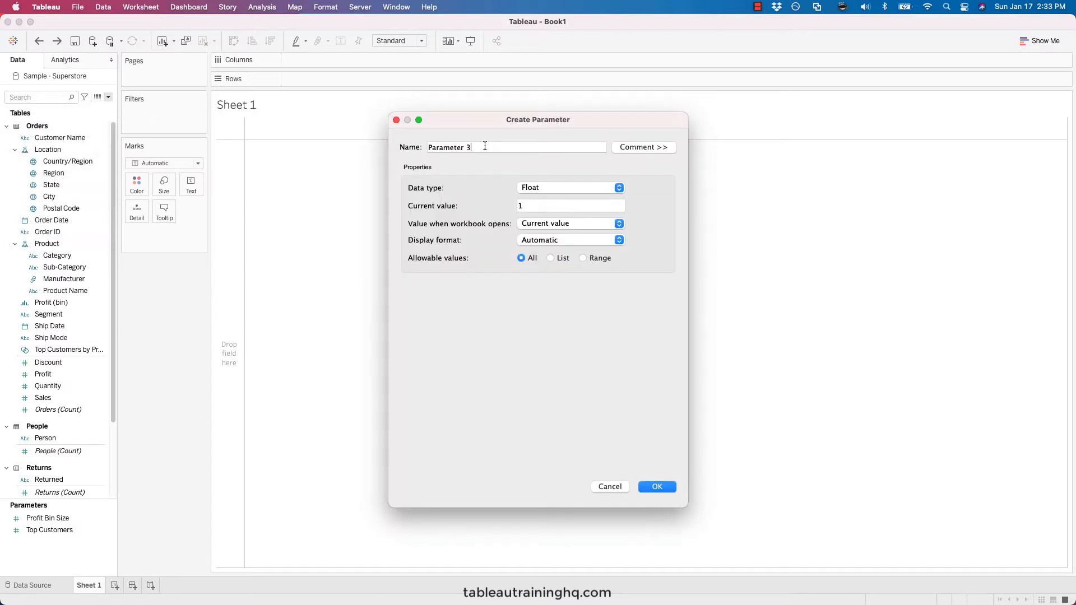
pyautogui.moveTo(481, 147); pyautogui.dragTo(426, 148)
pyautogui.write('A 0')
pyautogui.write(' Swap')
# - Set the parameter's data type to String and restrict its allowable values to a list
pyautogui.click(585, 189)
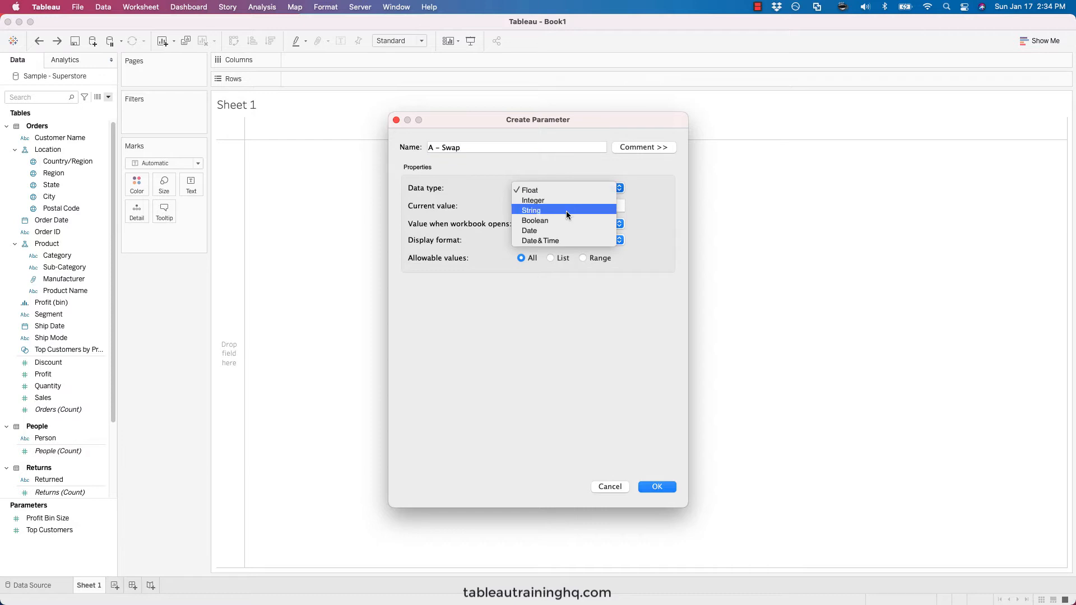
pyautogui.click(566, 211)
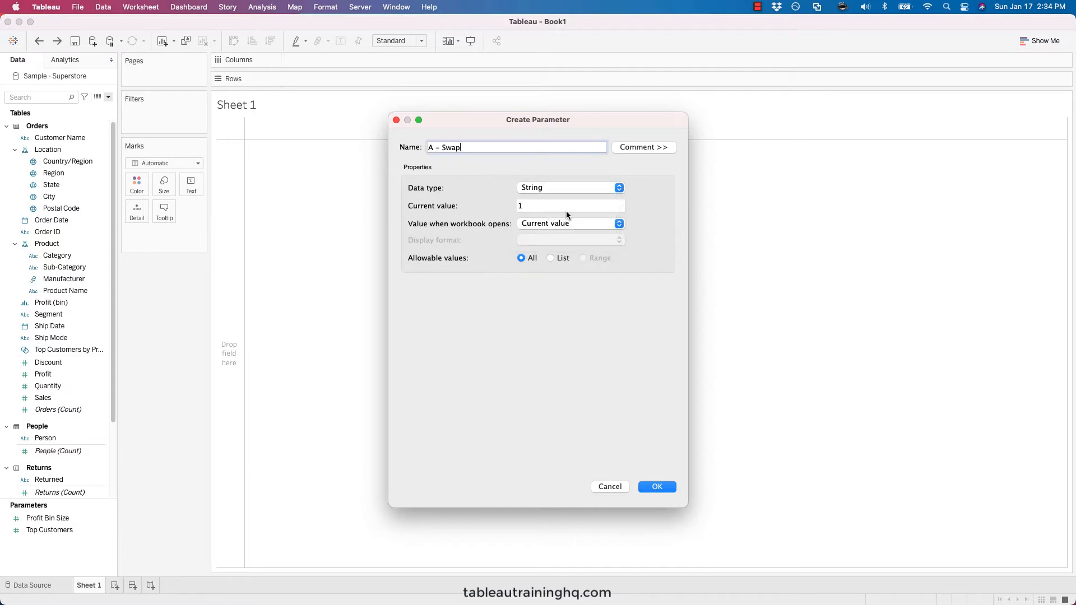
pyautogui.click(552, 259)
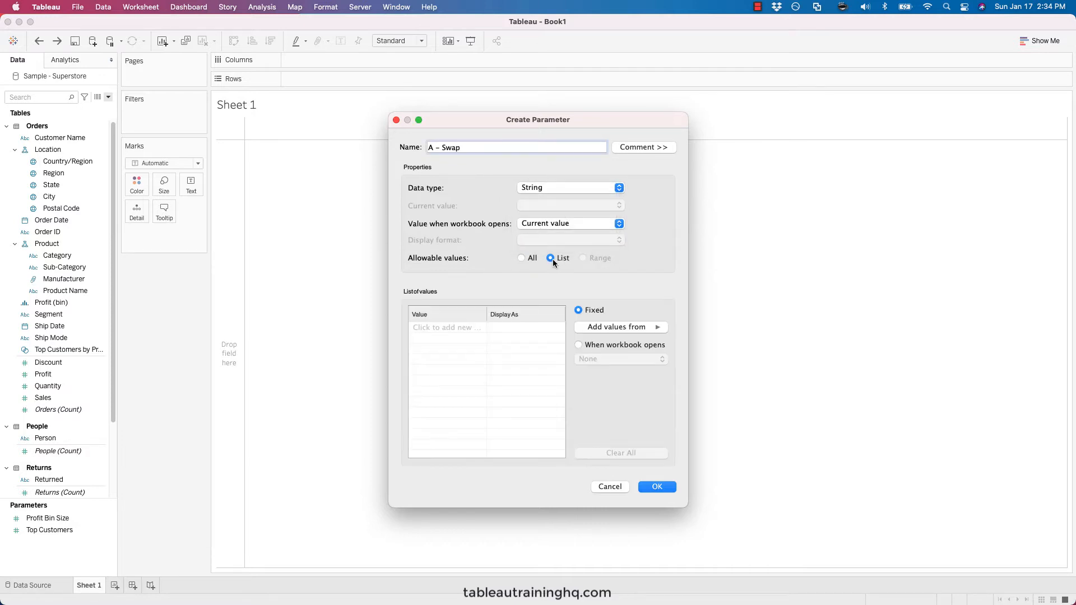
# - Add Region, State, City, Category and Sub-Category to the parameter's list of values
pyautogui.click(426, 327)
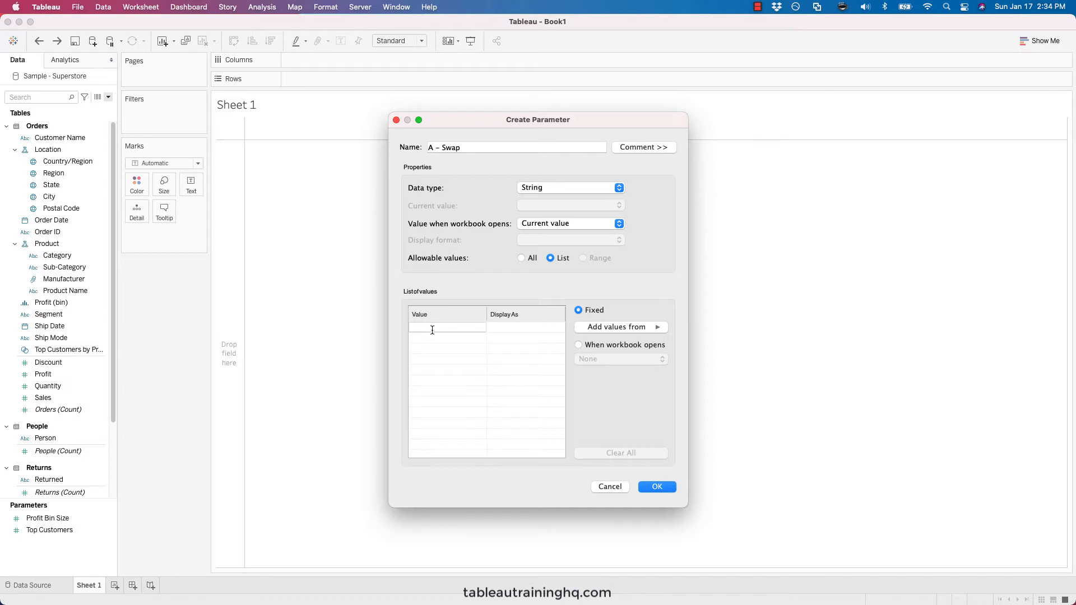
pyautogui.write('Region')
pyautogui.click(424, 338)
pyautogui.write('State')
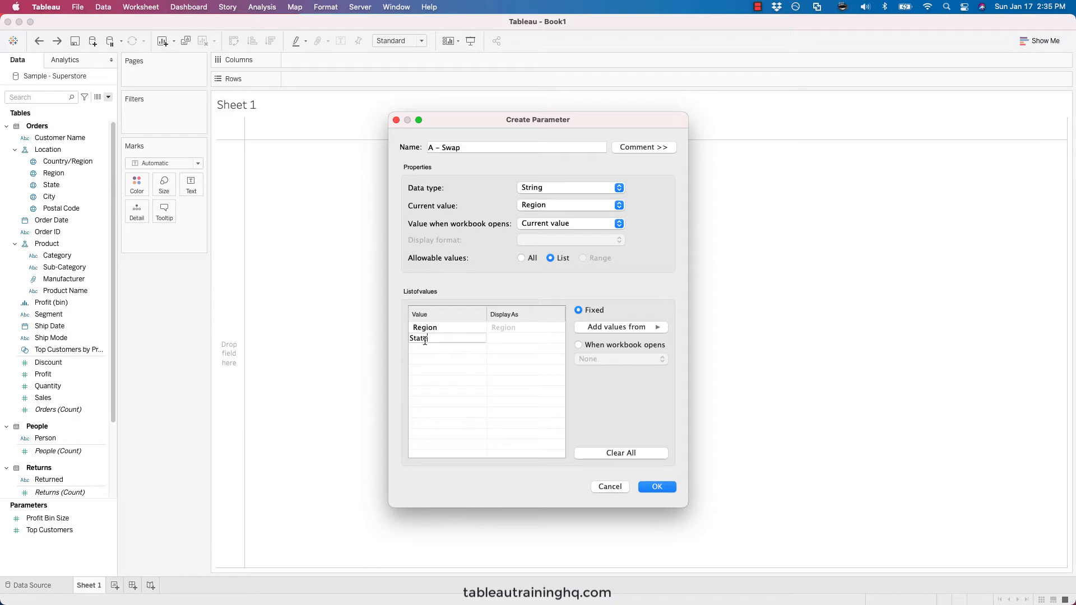
pyautogui.click(424, 349)
pyautogui.write('City')
pyautogui.press('Return')
pyautogui.write('Category')
pyautogui.press('Return')
pyautogui.write('Sub-Cate')
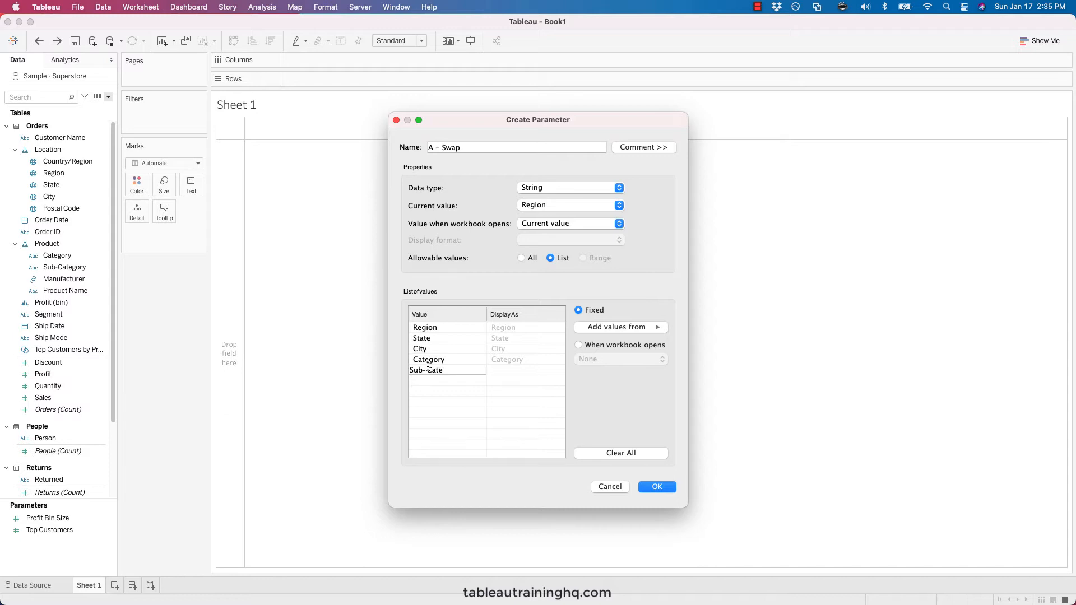
pyautogui.write('gory')
# - Add Product Name, Customer Name and Ship Mode to the value list and save the A - Swap parameter
pyautogui.click(426, 380)
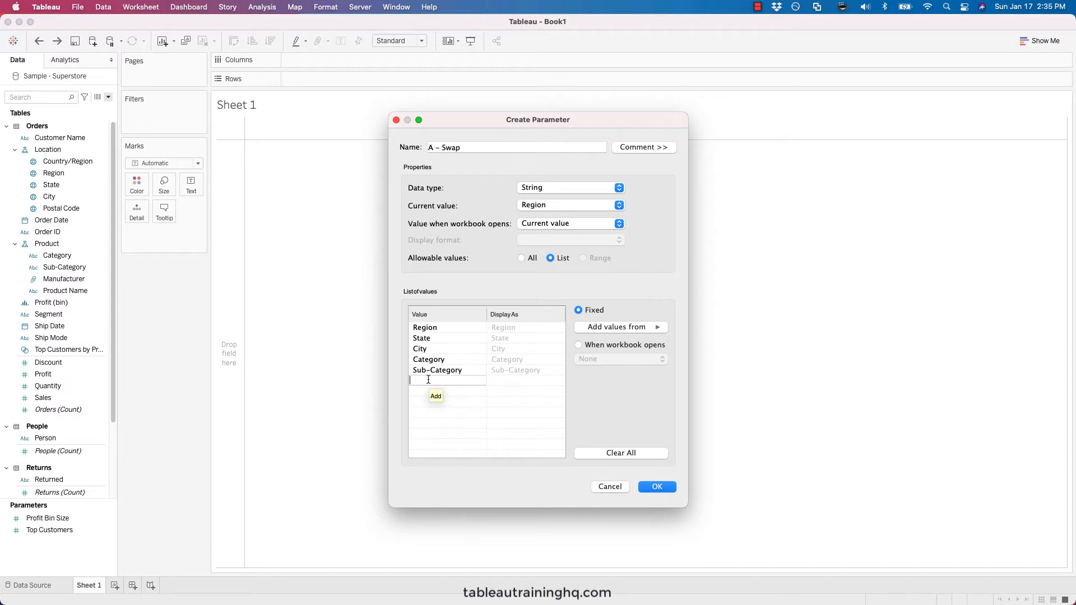
pyautogui.write('Product Name')
pyautogui.click(426, 391)
pyautogui.write('Customer Name')
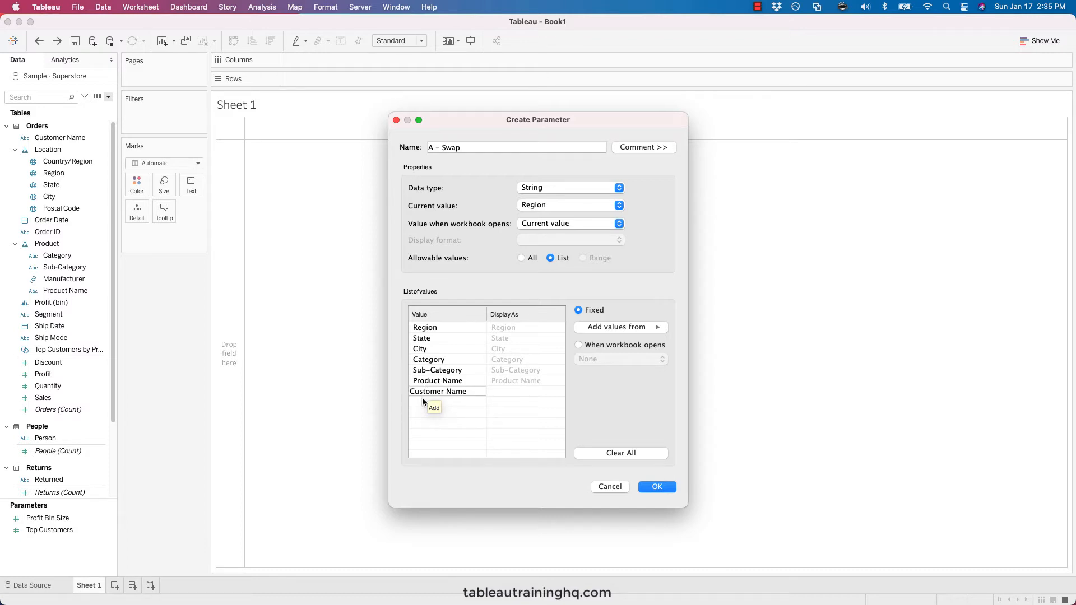
pyautogui.press('Return')
pyautogui.write('Sh')
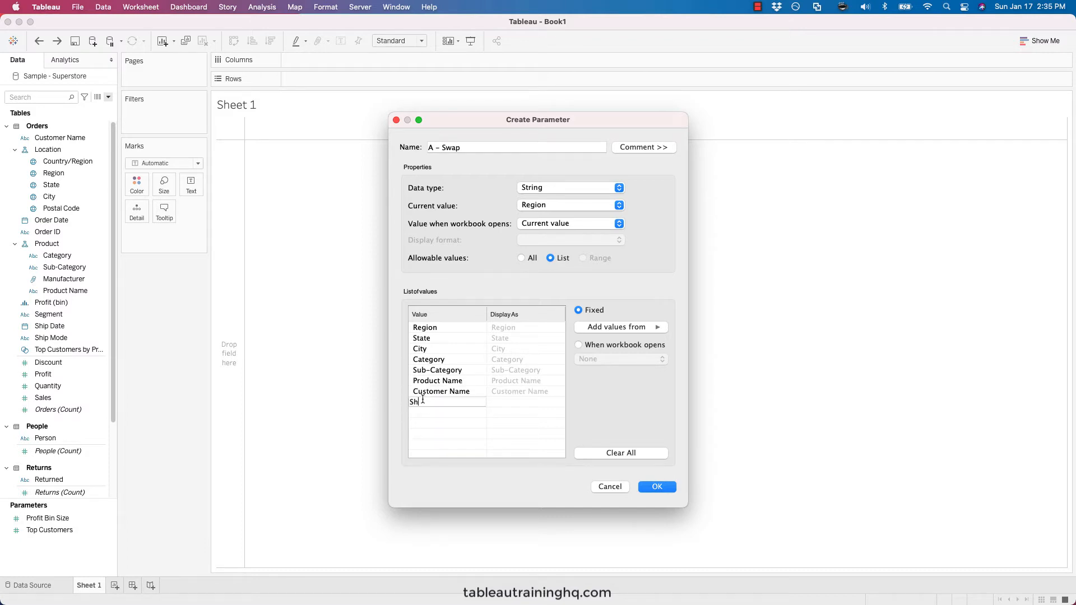
pyautogui.write('ip Mode')
pyautogui.press('Return')
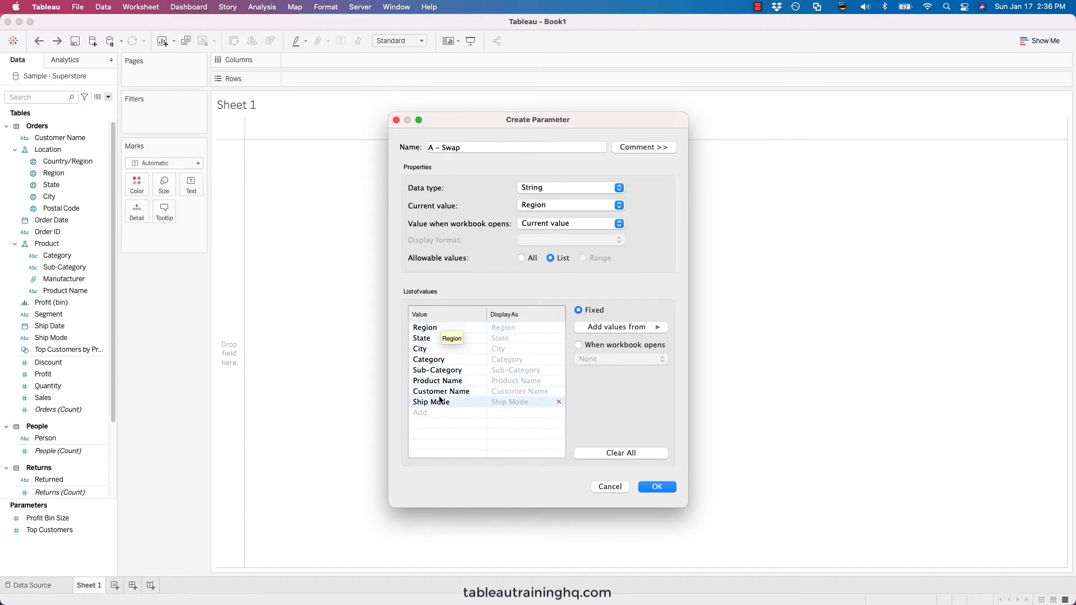
pyautogui.click(656, 486)
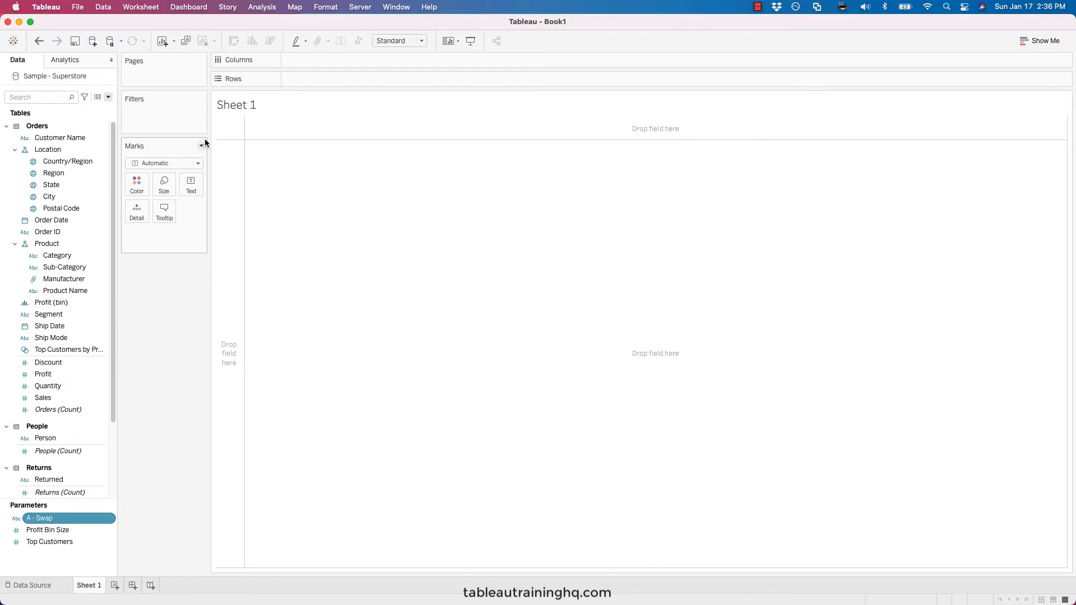
# - Create a calculated field named "DIM A" and start its formula with CASE [A - Swap]
pyautogui.click(262, 7)
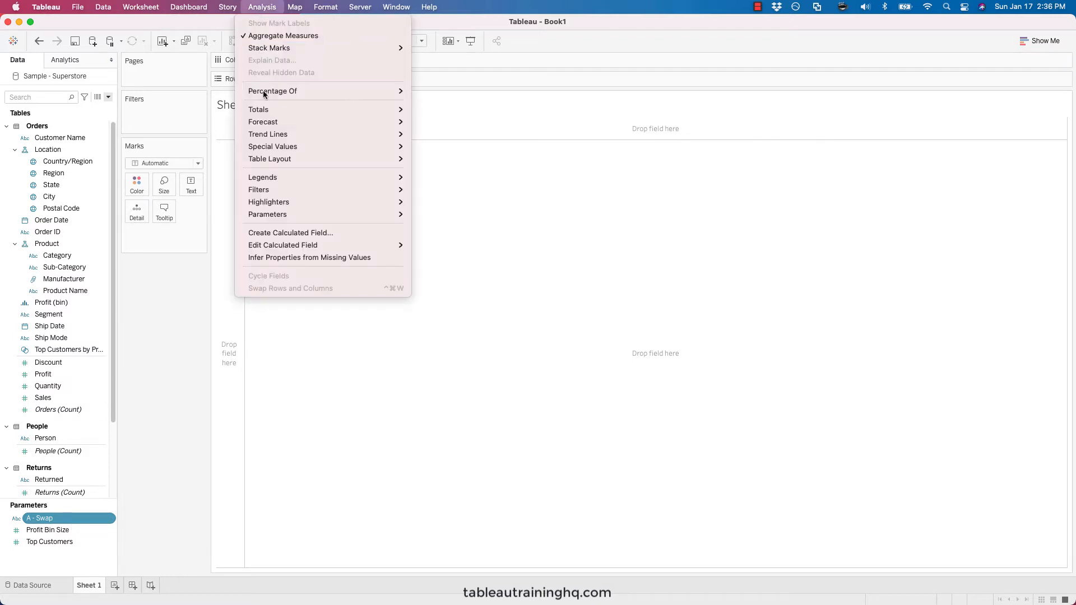
pyautogui.click(267, 234)
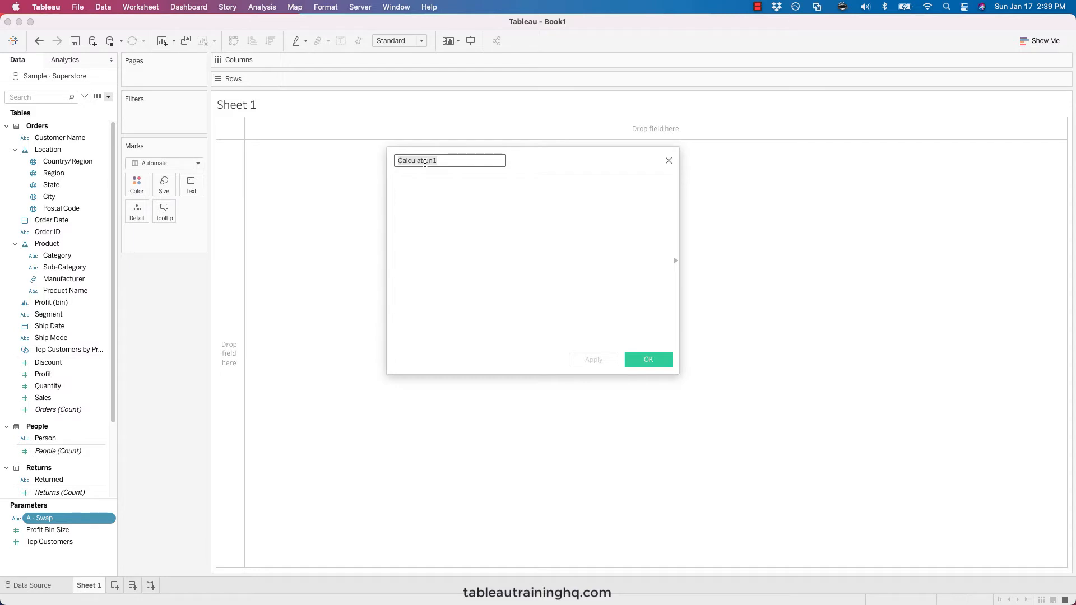
pyautogui.write('DIM A')
pyautogui.click(439, 223)
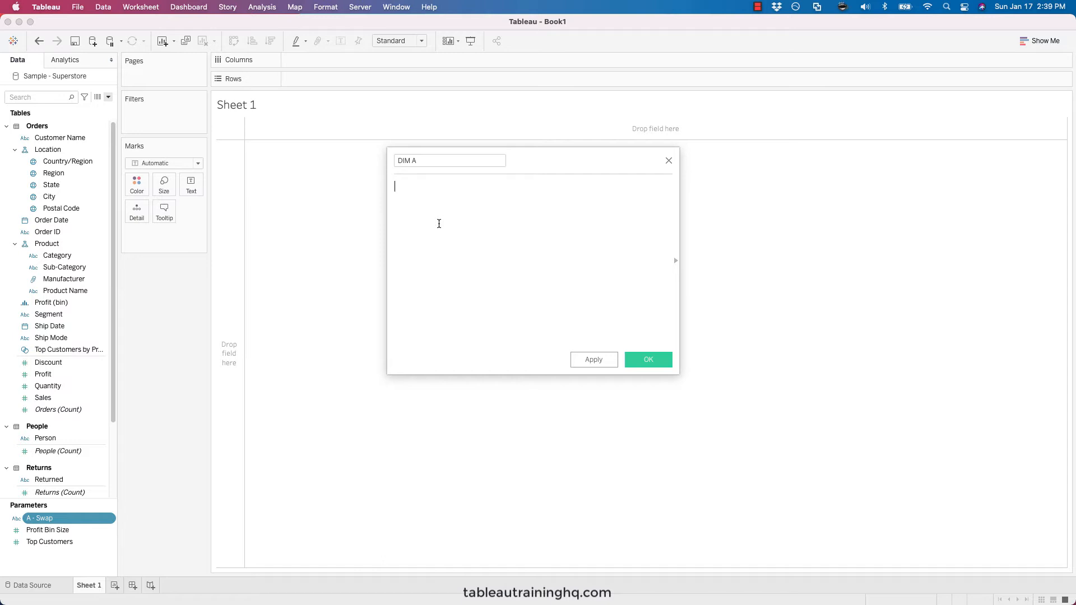
pyautogui.write('C')
pyautogui.press('Return')
pyautogui.write('a')
pyautogui.doubleClick(442, 198)
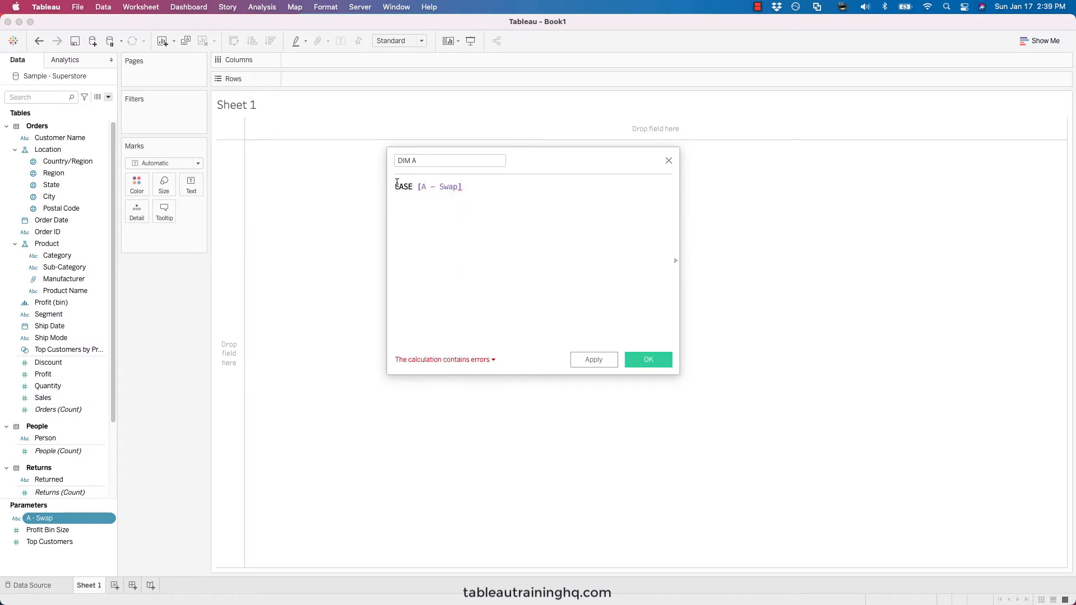
# - Add the formula line WHEN 'Region' THEN [Region] to DIM A
pyautogui.press('Return')
pyautogui.write("WHEN 'Region")
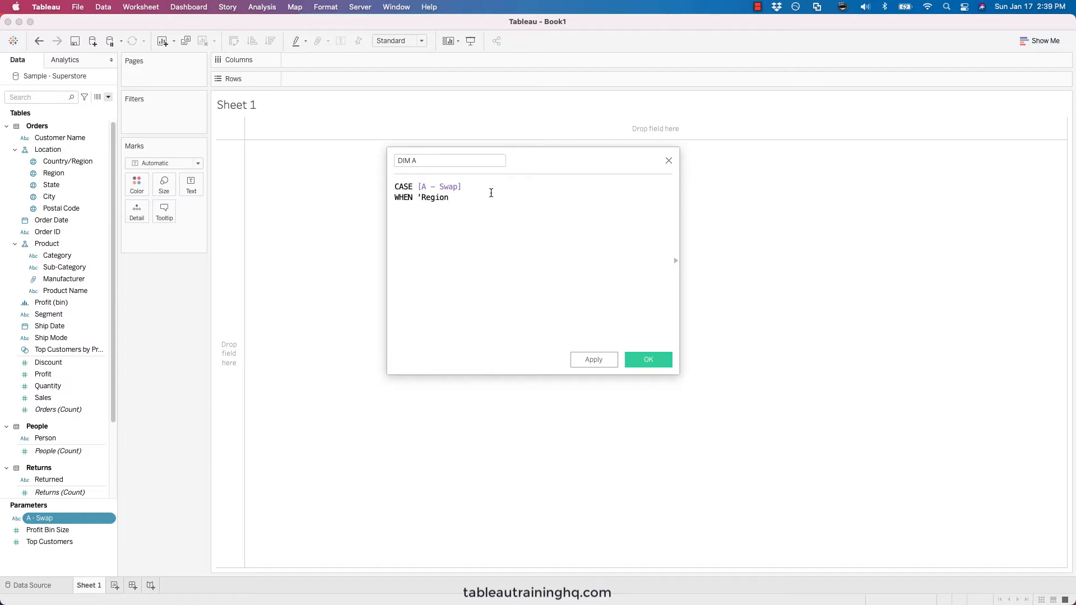
pyautogui.write("' THEN")
pyautogui.write(" '")
pyautogui.write('reg')
pyautogui.press('Down')
pyautogui.press('Down')
pyautogui.press('Down')
pyautogui.press('Down')
pyautogui.press('Return')
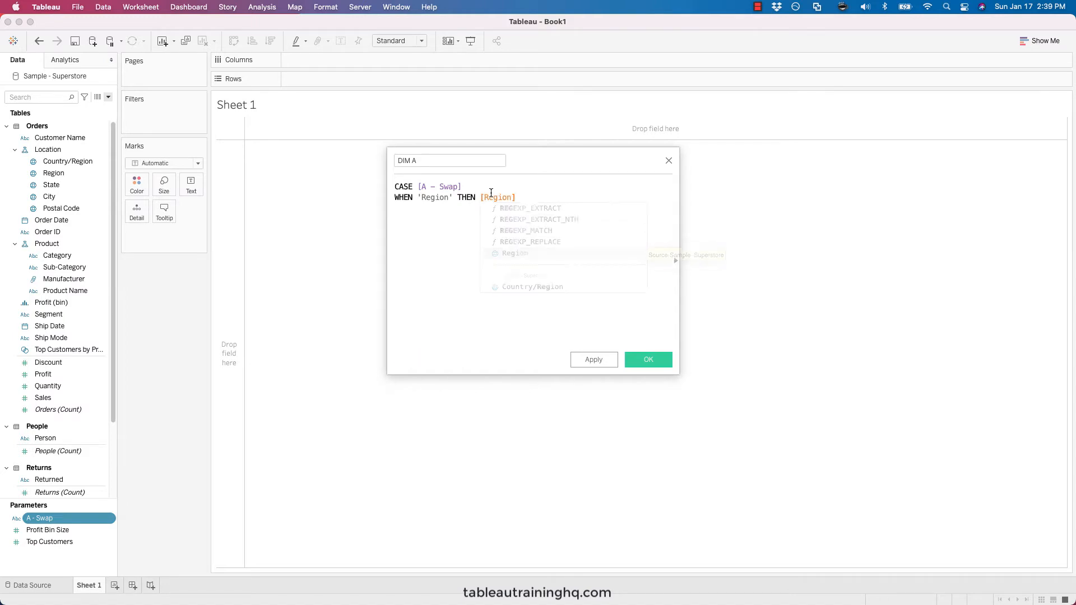
# - Add WHEN/THEN lines to the DIM A formula that return [State] for 'State' and [City] for 'City'
pyautogui.write('WHEN ')
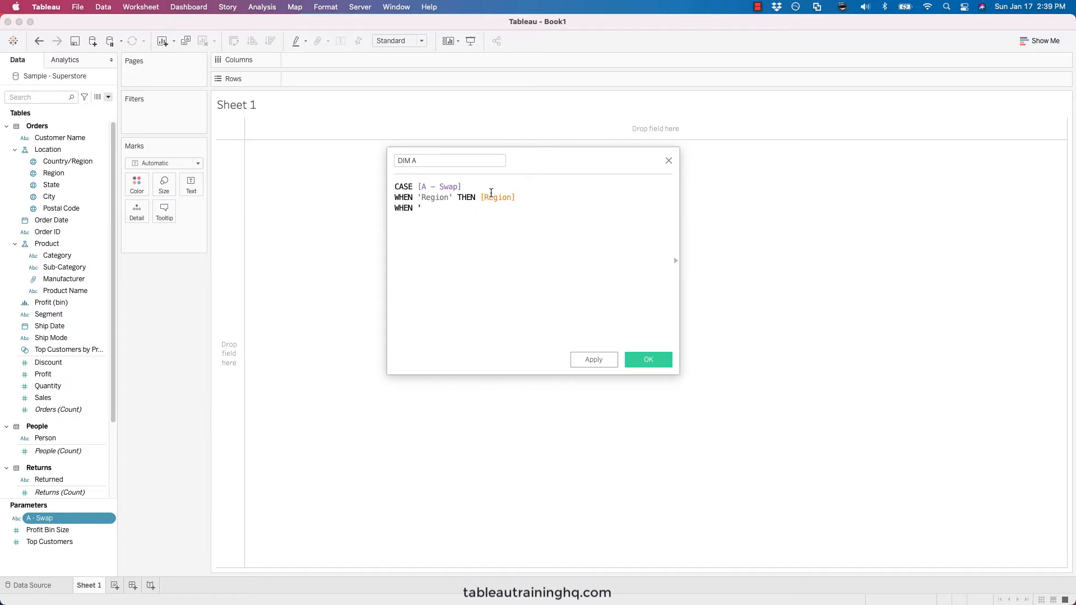
pyautogui.write("'State' THEN stat")
pyautogui.press('Return')
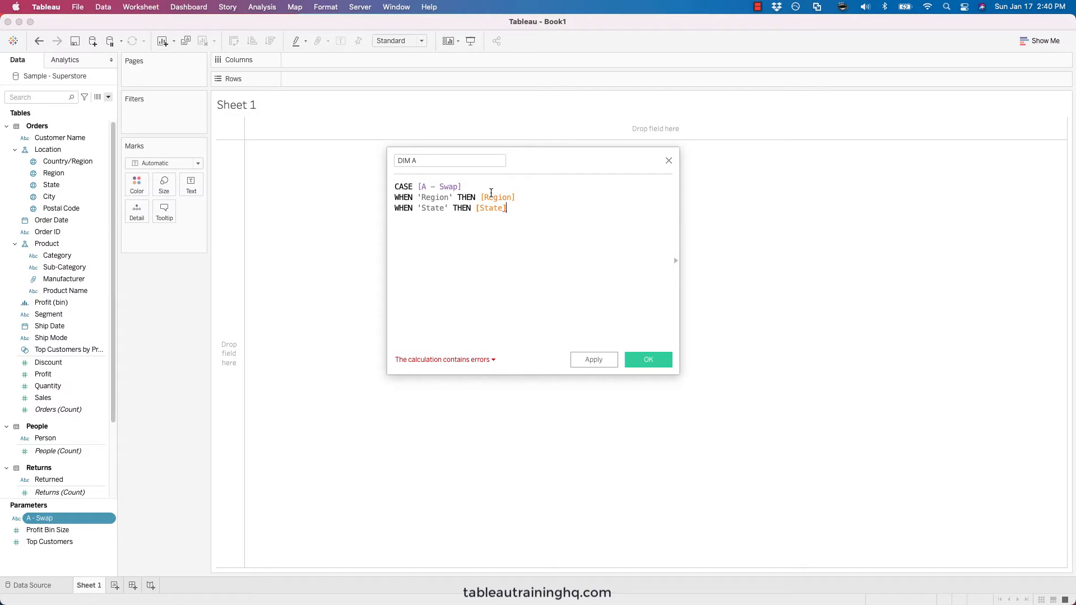
pyautogui.press('Return')
pyautogui.write('WHEN ')
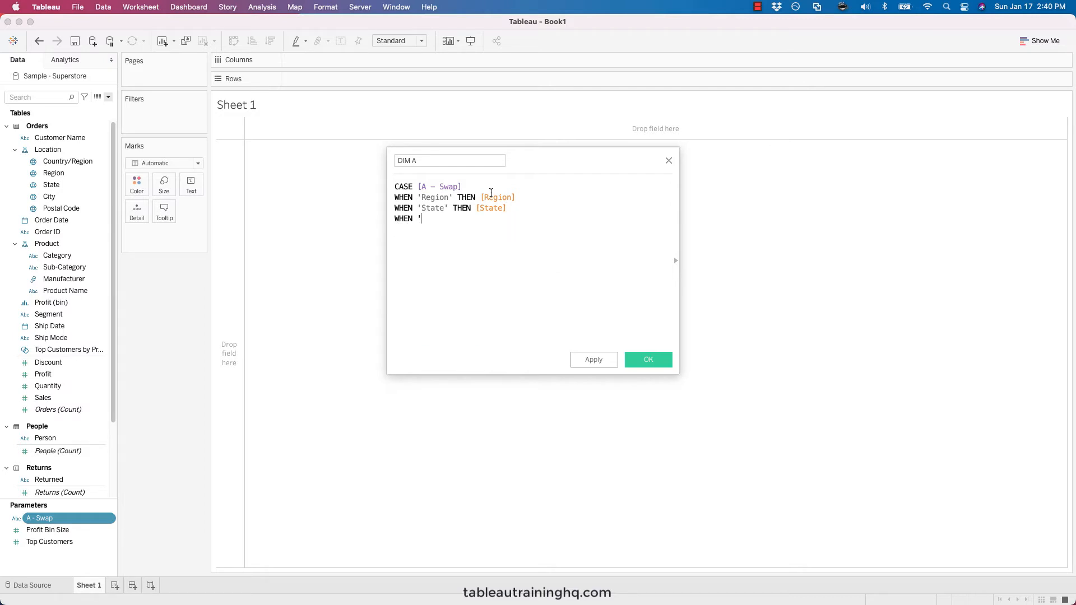
pyautogui.write("'City' THEN [City]")
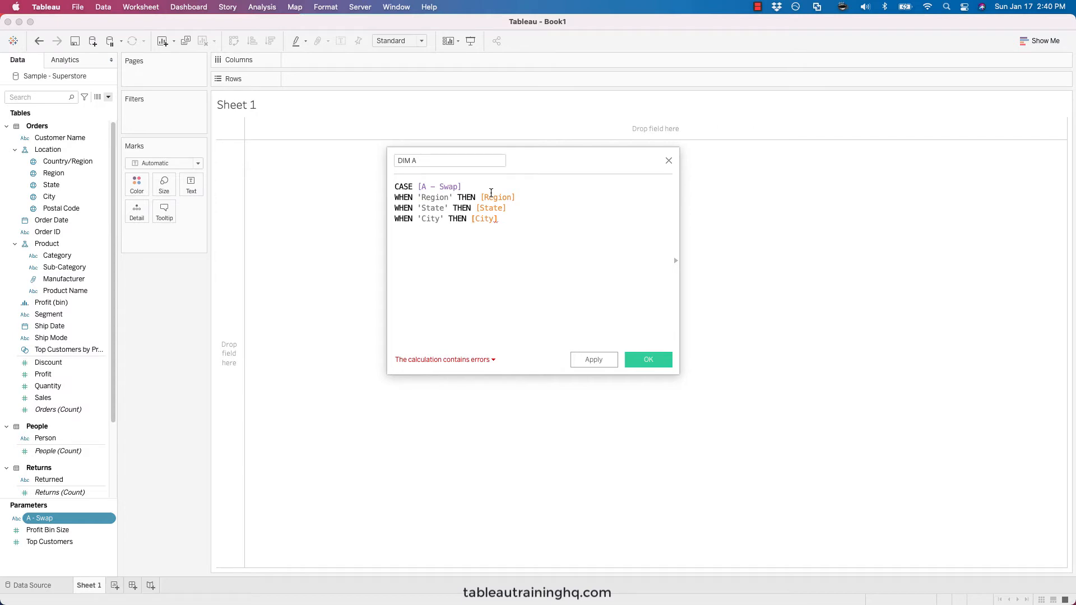
# - Add WHEN/THEN lines to DIM A that return the matching fields for 'Category', 'Sub-Category', 'Product Name' and 'Customer Name'
pyautogui.press('Return')
pyautogui.write("WHEN 'Category' THEN [Category]")
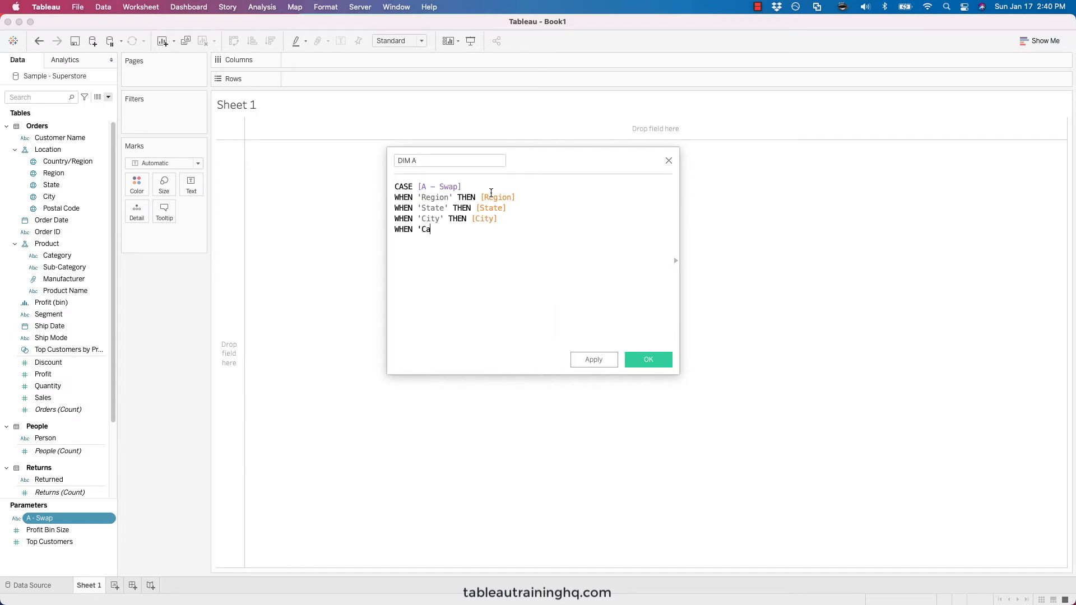
pyautogui.press('Return')
pyautogui.write("WHEN 'Sub-Category' THEN [Sub-Category]")
pyautogui.press('Return')
pyautogui.write("WHEN 'Product Name' THEN [Product Name]")
pyautogui.press('Return')
pyautogui.write("WHEN 'Customer Name' THEN [Customer Name]")
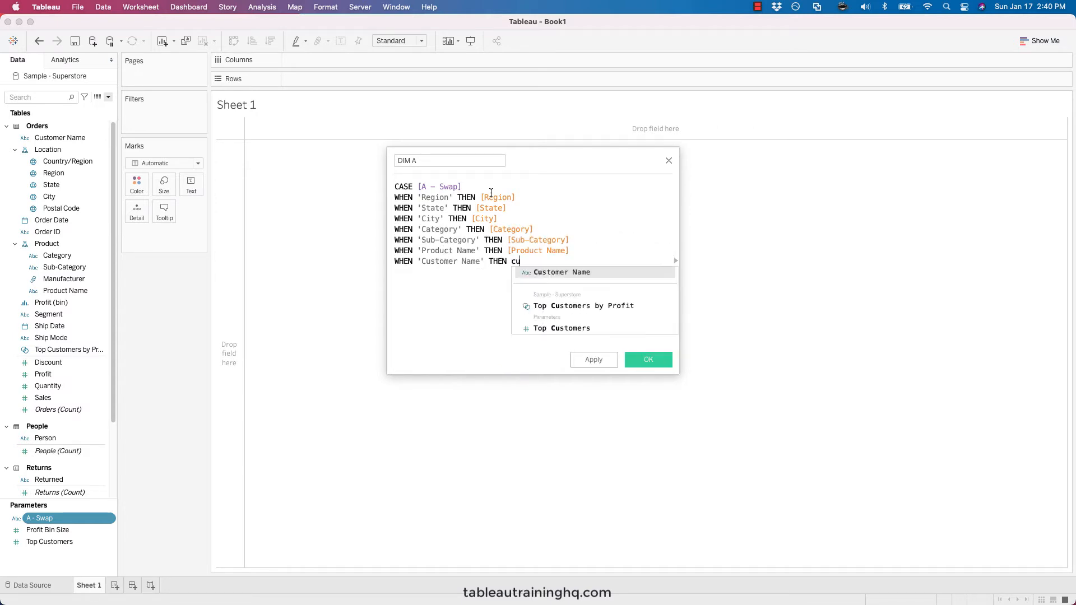
# - Finish the DIM A formula with WHEN 'Ship Mode' THEN [Ship Mode] and END, and save the calculated field
pyautogui.press('Return')
pyautogui.write("WHEN 'Ship Mode' THEN [Ship Mode]")
pyautogui.press('Return')
pyautogui.write('END')
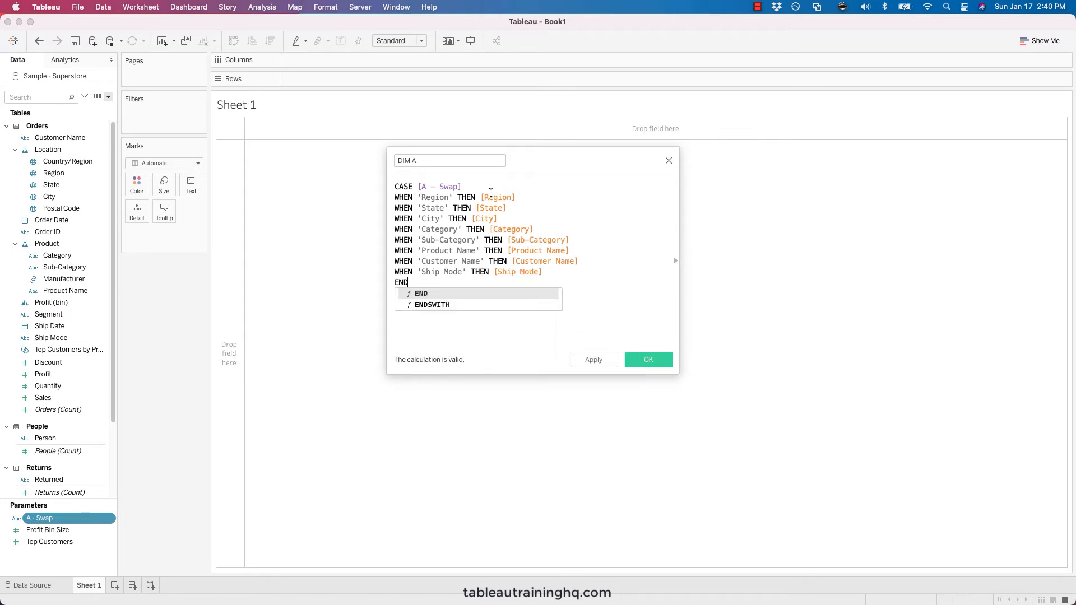
pyautogui.click(552, 261)
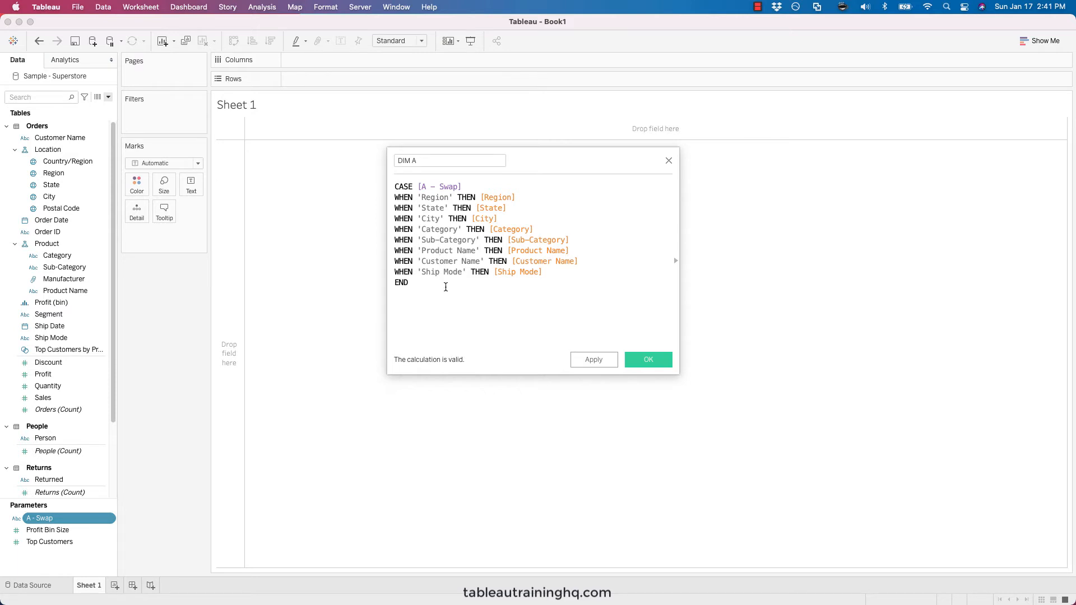
pyautogui.click(650, 360)
# - Show the A - Swap parameter control on the sheet and look through its selectable values
pyautogui.rightClick(50, 517)
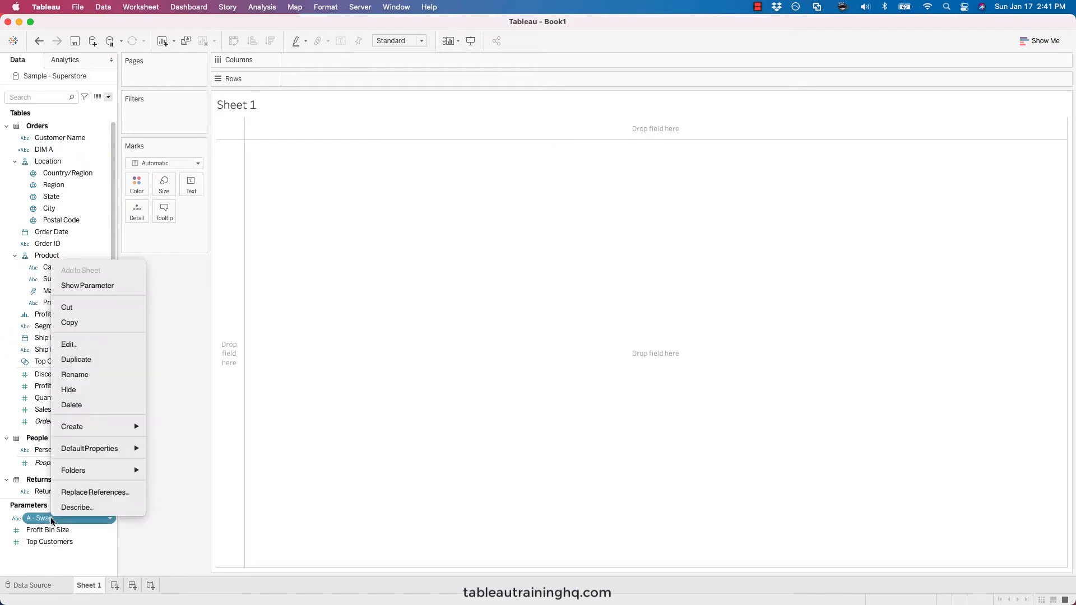
pyautogui.click(52, 287)
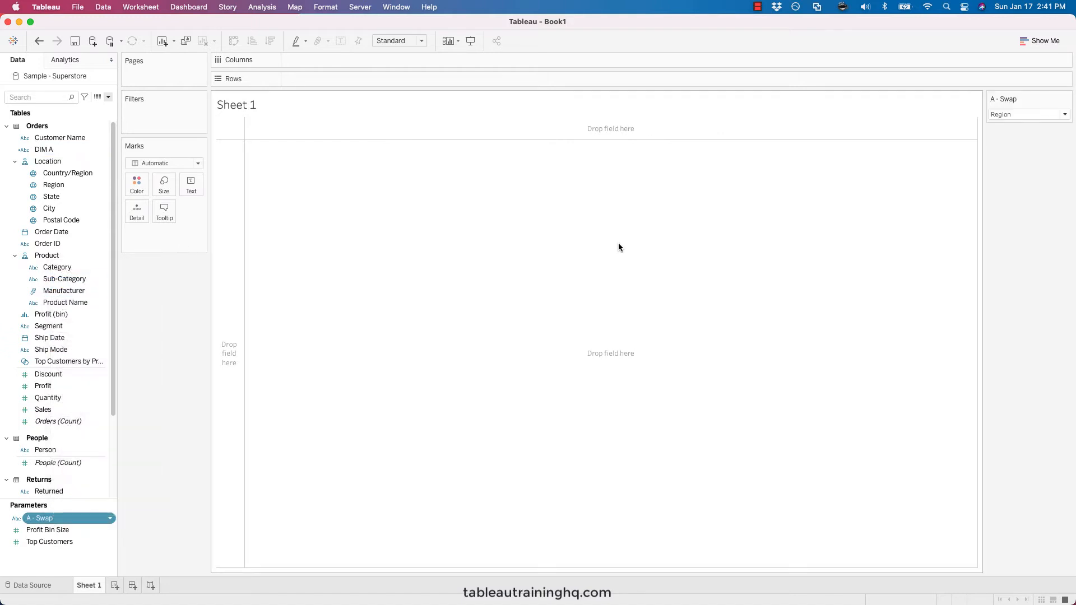
pyautogui.click(1017, 114)
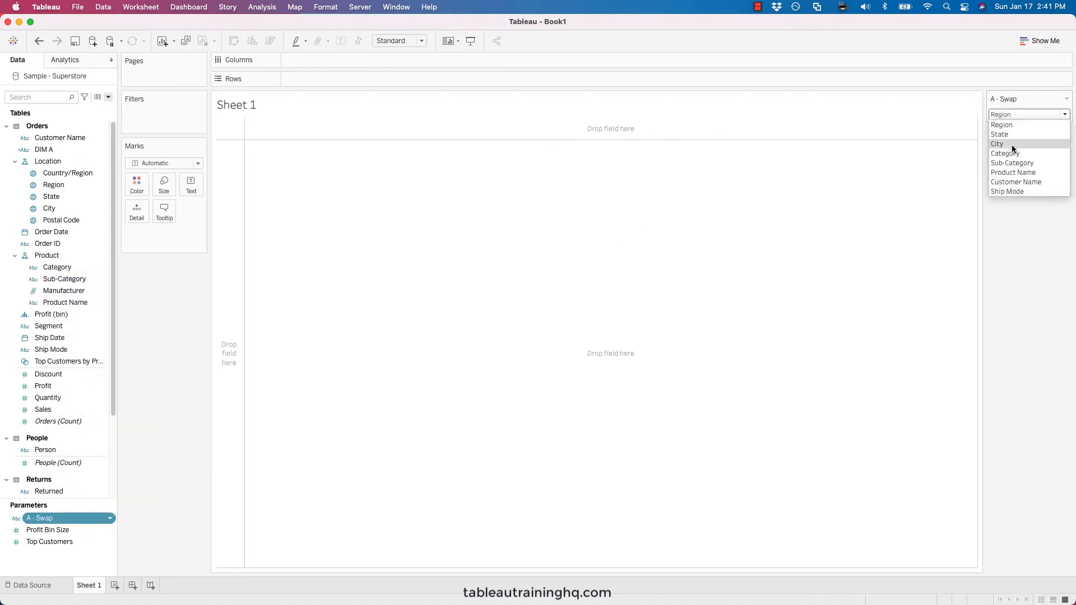
# - Add the value Dummy to the A - Swap parameter's list and save the parameter
pyautogui.rightClick(36, 524)
pyautogui.click(53, 340)
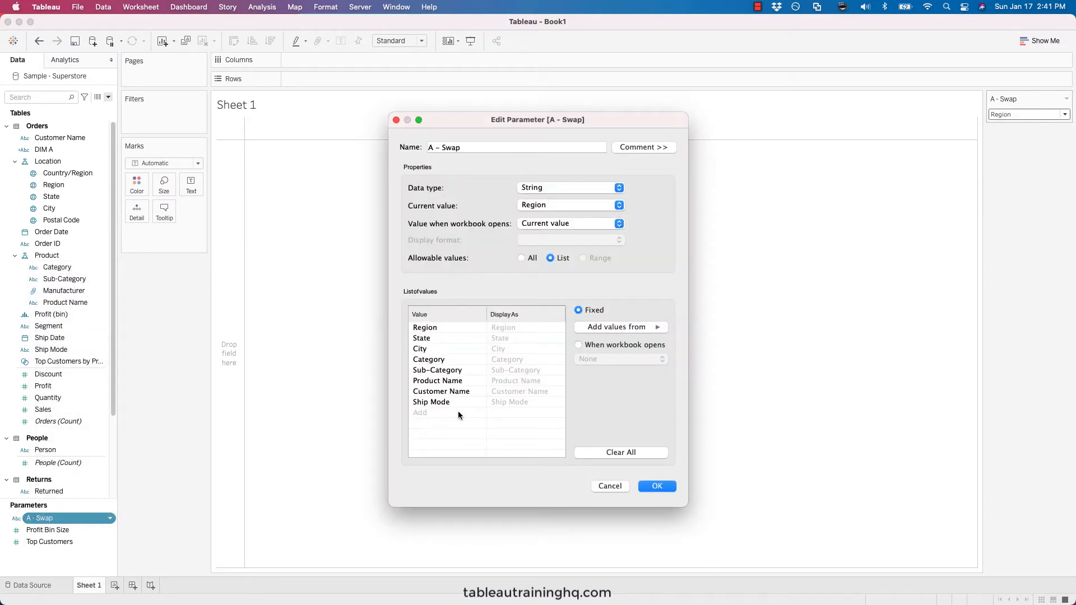
pyautogui.click(414, 412)
pyautogui.write('Dimen')
pyautogui.press('BackSpace')
pyautogui.press('BackSpace')
pyautogui.press('BackSpace')
pyautogui.press('BackSpace')
pyautogui.press('Tab')
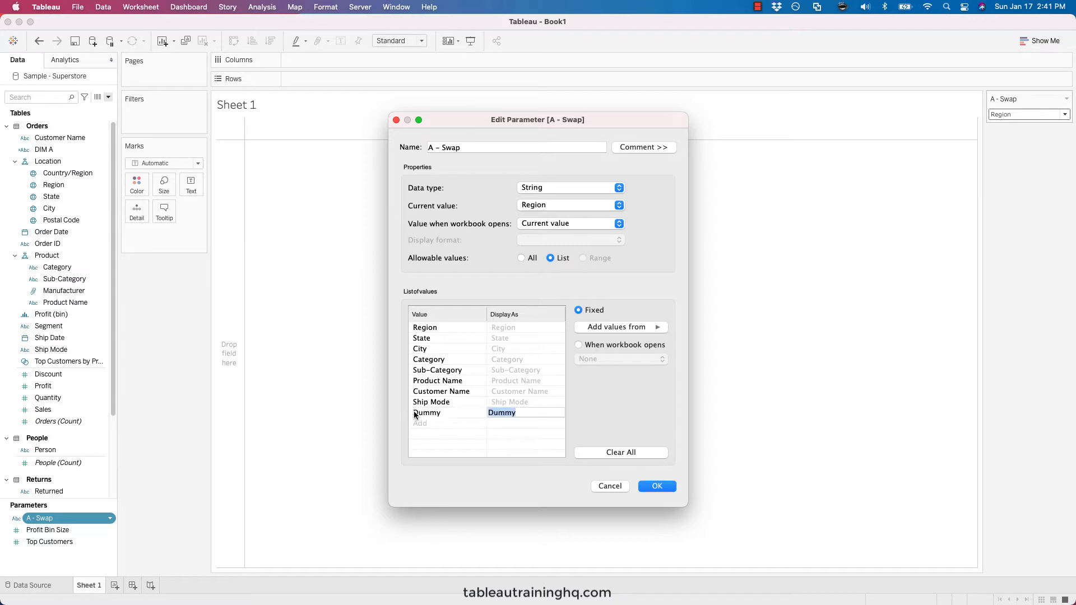
pyautogui.click(657, 486)
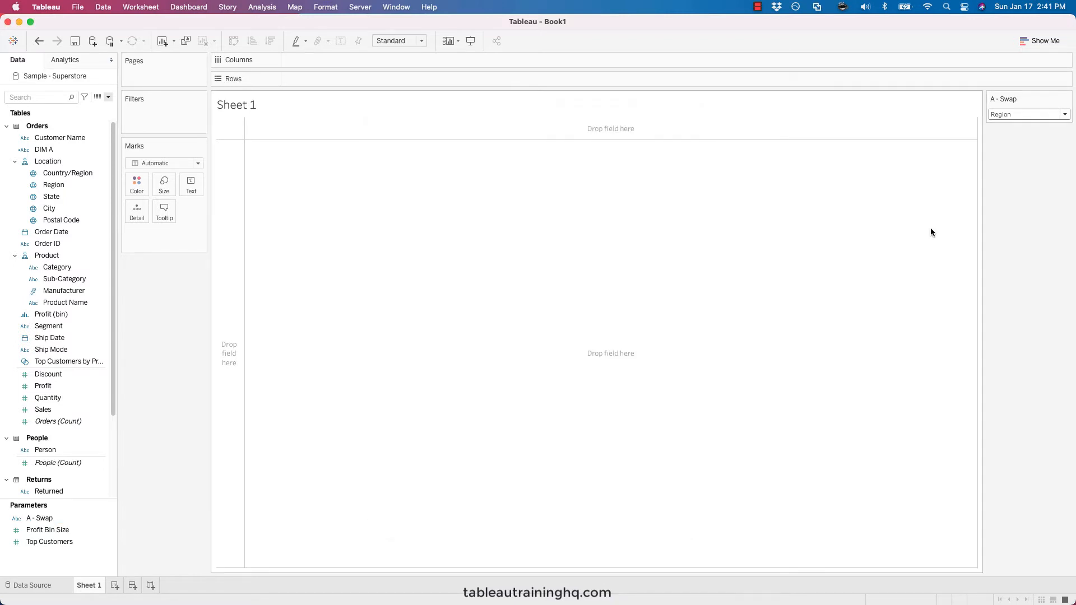
# - Compare the values offered by the A - Swap control with the WHEN lines in the DIM A formula
pyautogui.click(1015, 115)
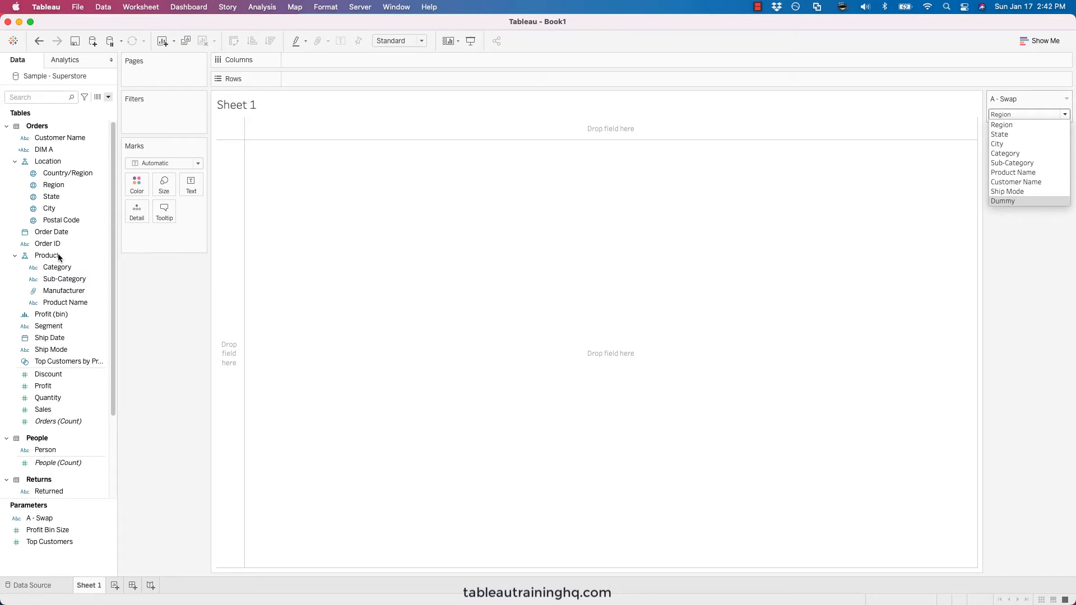
pyautogui.rightClick(49, 151)
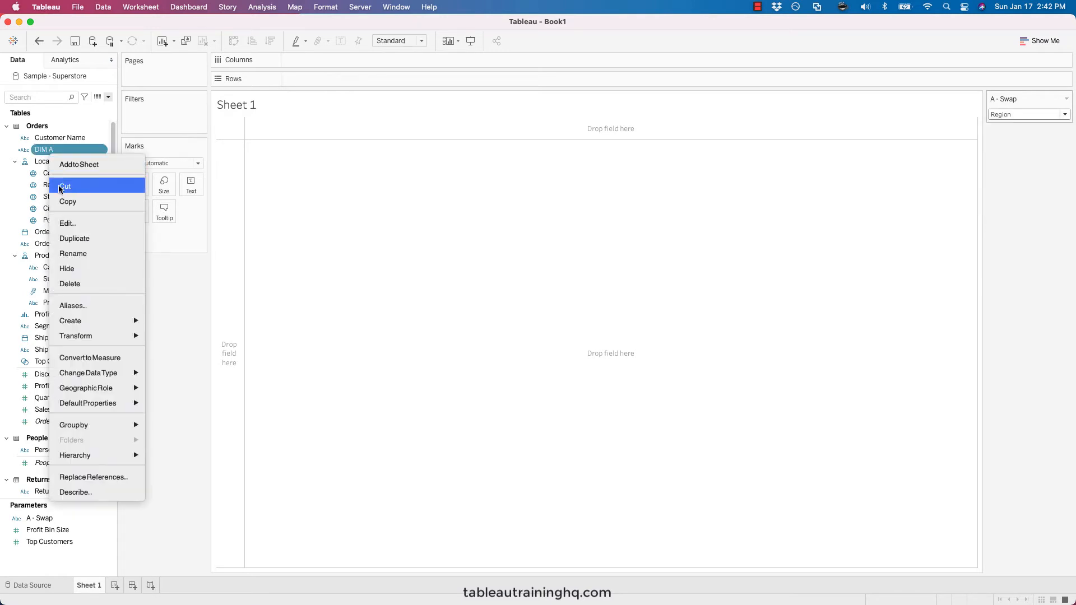
pyautogui.click(66, 223)
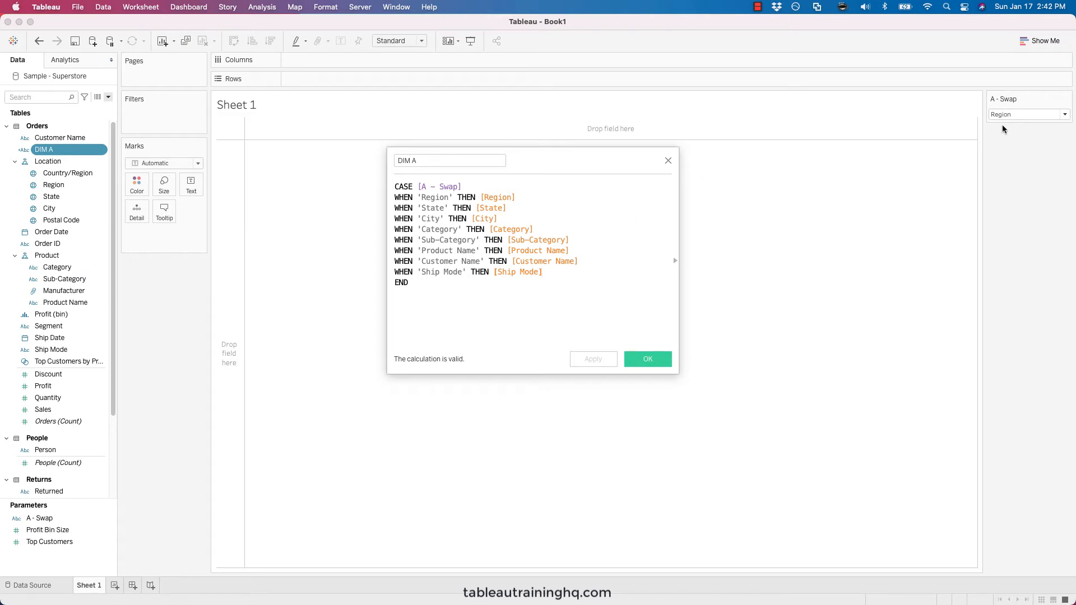
pyautogui.click(1029, 114)
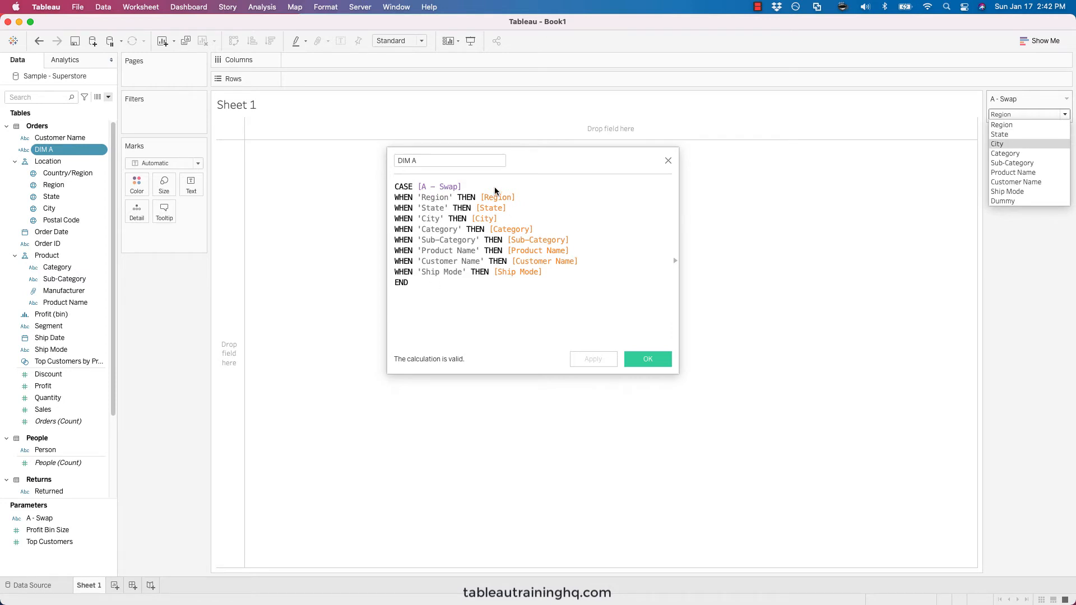
pyautogui.click(664, 366)
pyautogui.click(647, 360)
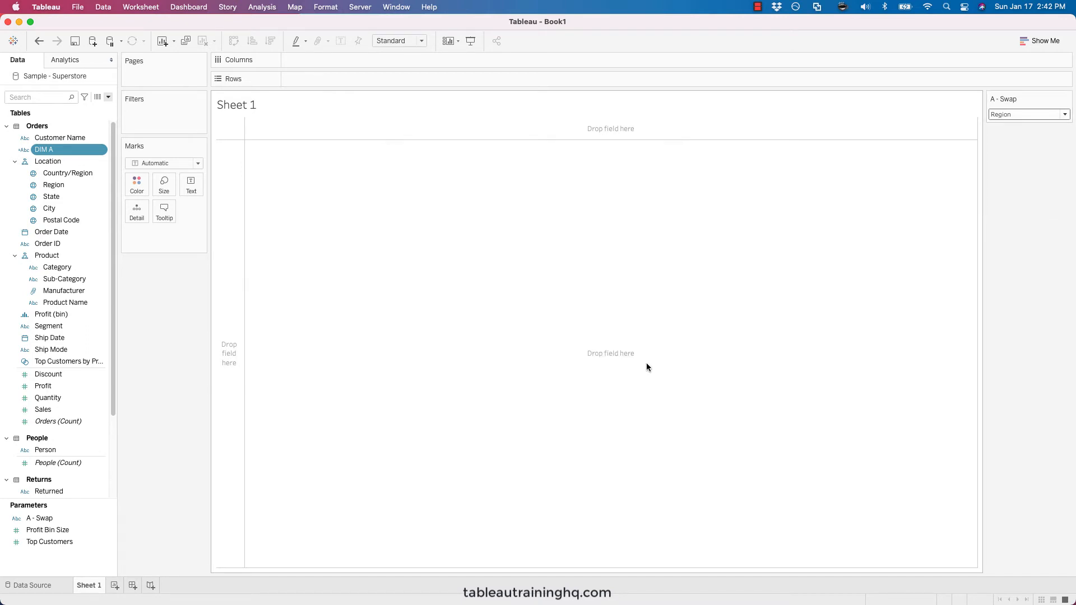
# - Remove the Dummy value from the A - Swap parameter's list and save the parameter
pyautogui.rightClick(33, 525)
pyautogui.click(53, 351)
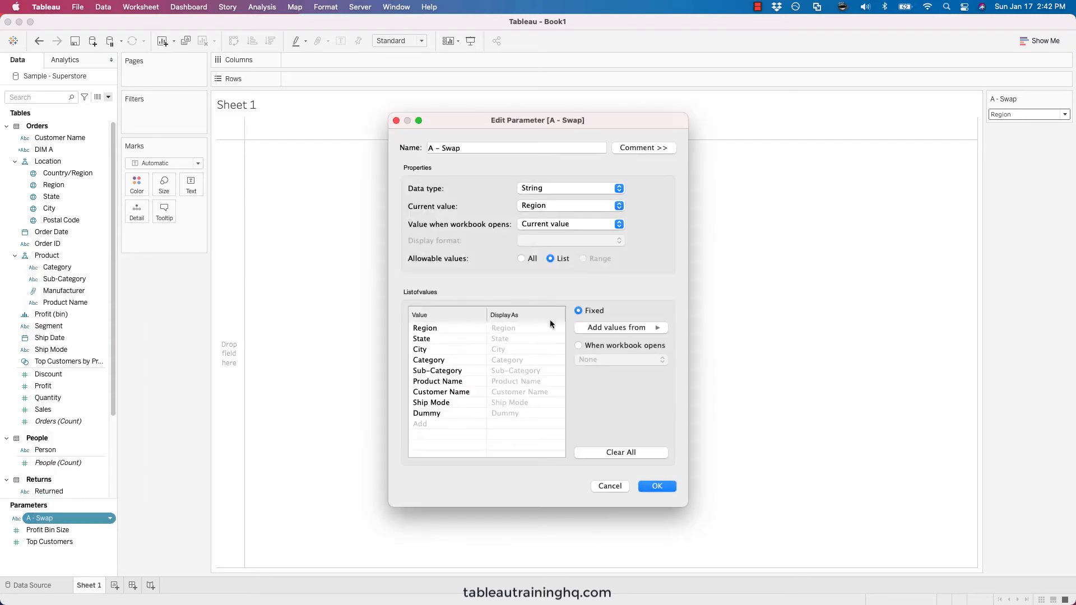
pyautogui.click(559, 414)
pyautogui.click(657, 485)
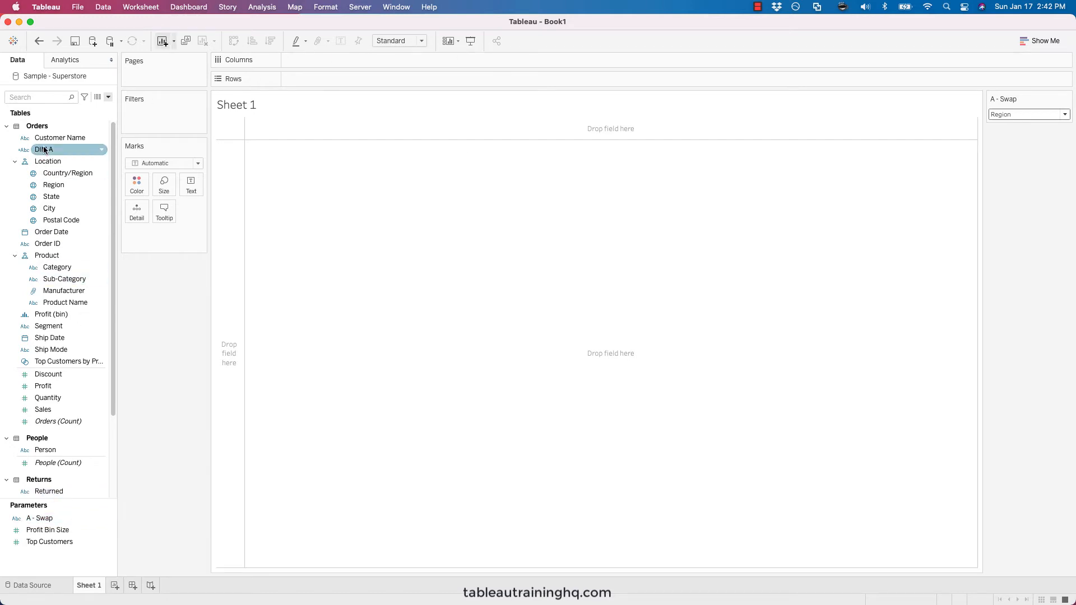
# - Place DIM A on Rows and test the A - Swap control with State, City and then Region
pyautogui.moveTo(44, 150); pyautogui.dragTo(308, 77)
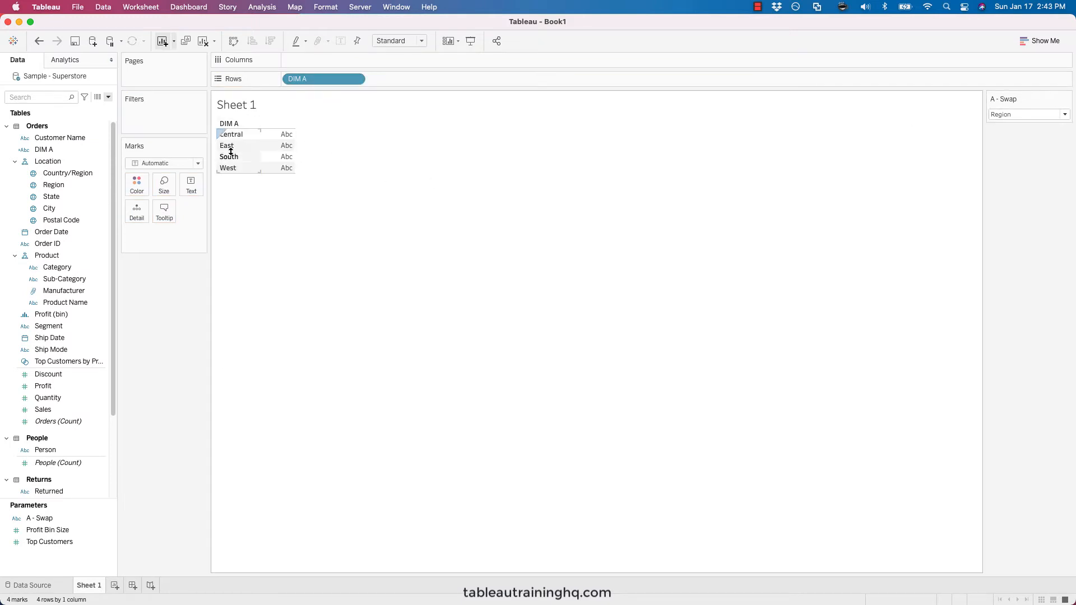
pyautogui.click(1018, 115)
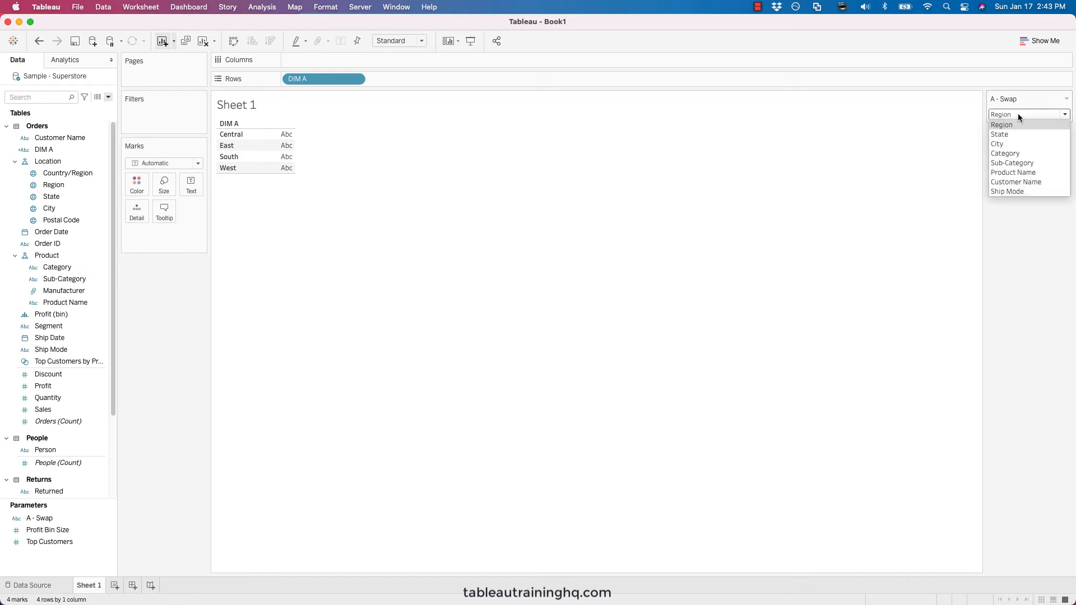
pyautogui.click(1011, 133)
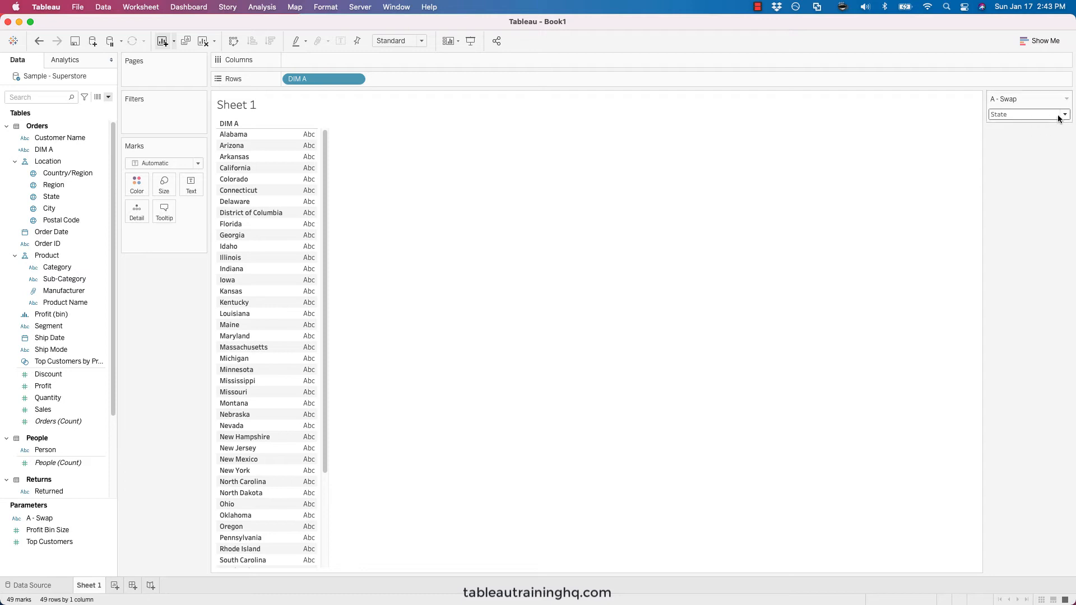
pyautogui.click(1053, 118)
pyautogui.click(1026, 143)
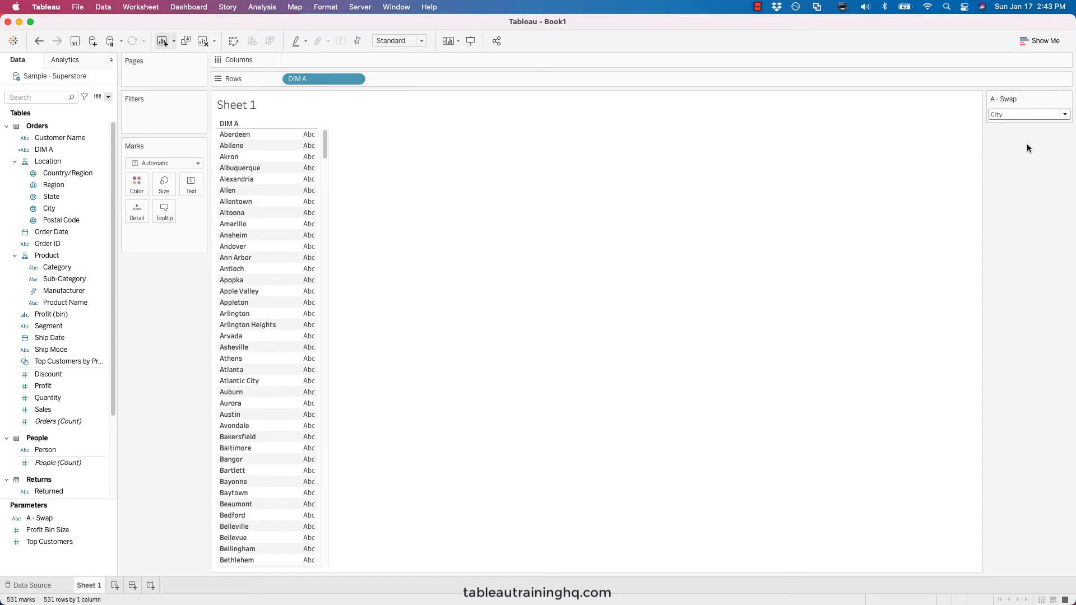
pyautogui.click(1013, 116)
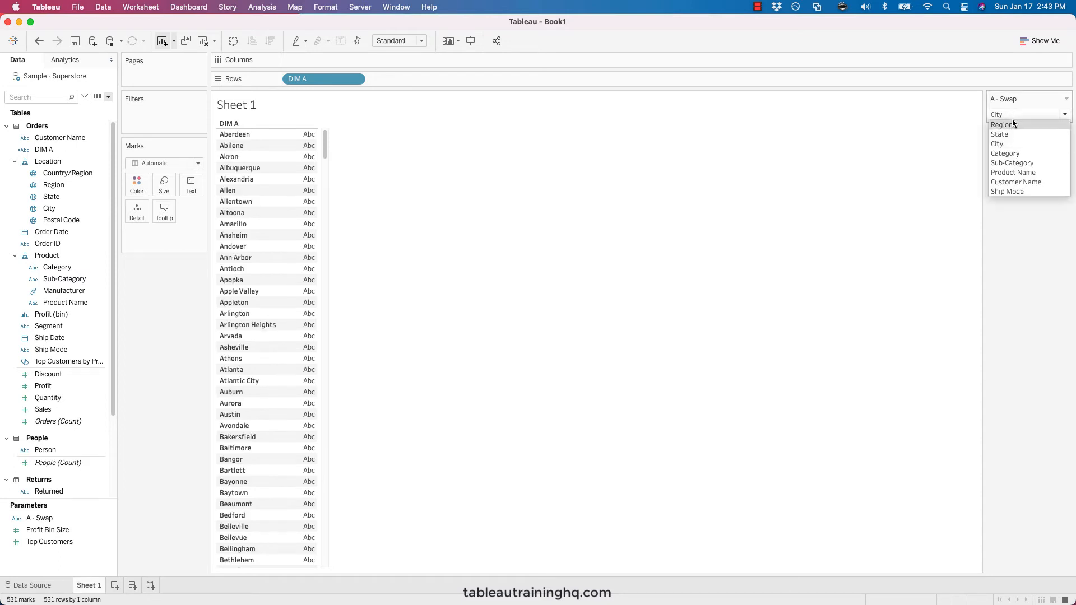
pyautogui.click(1012, 120)
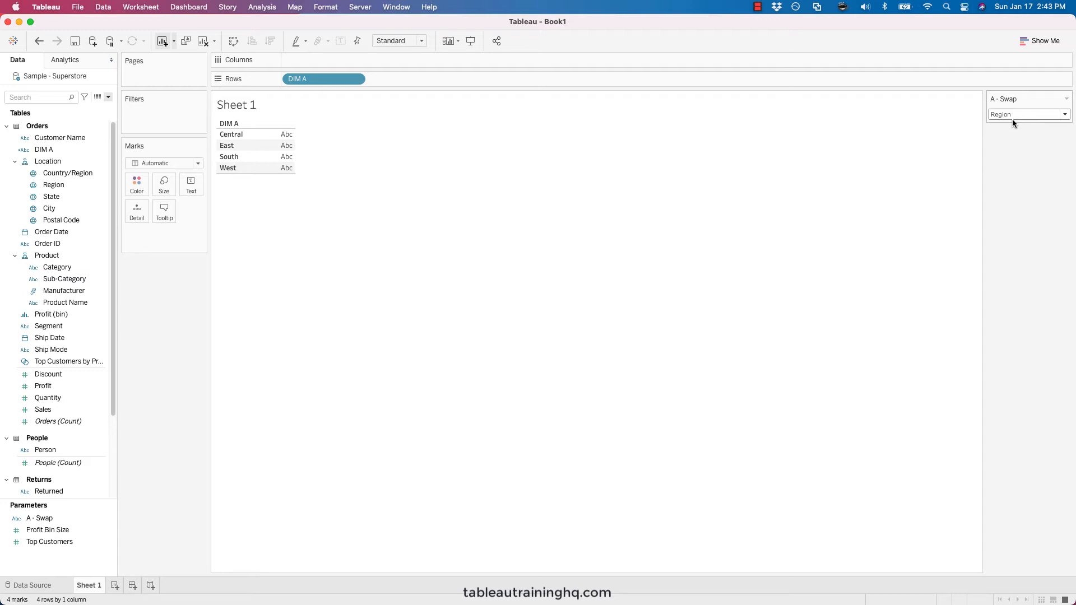
pyautogui.click(45, 151)
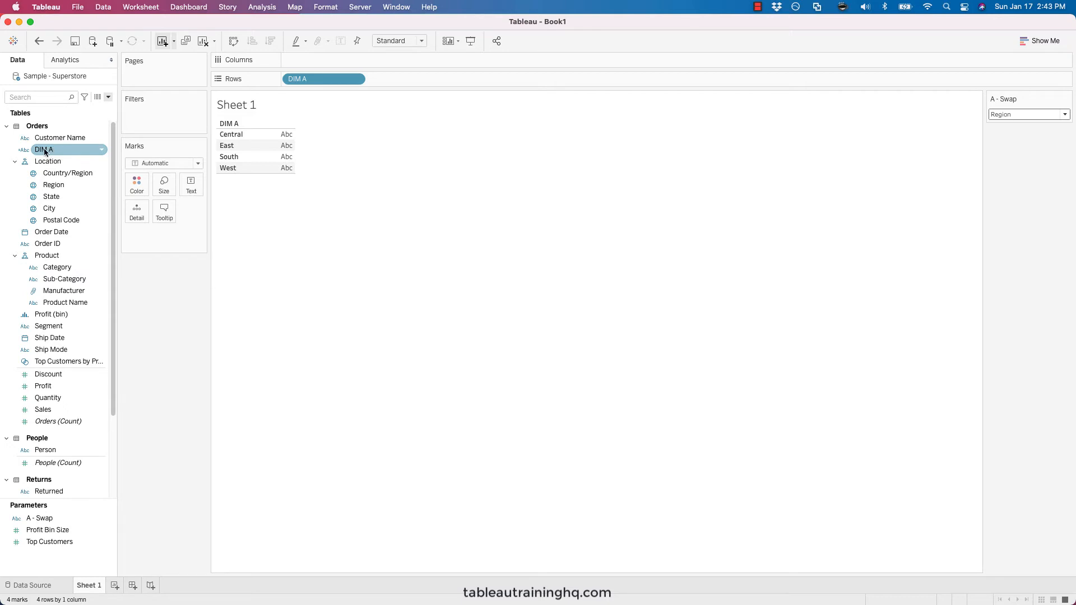
pyautogui.click(41, 529)
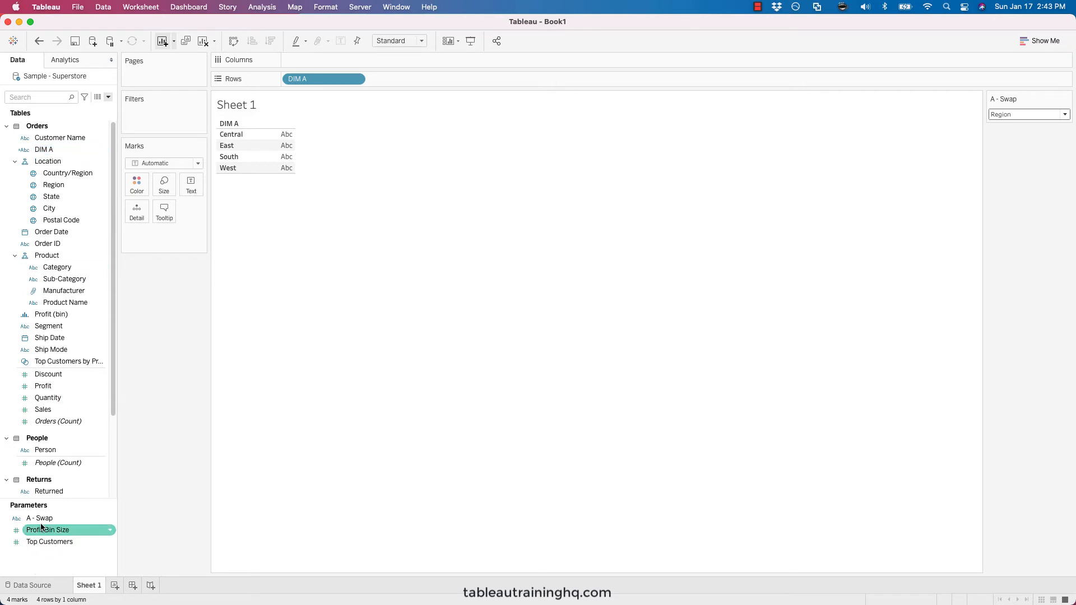
# - Duplicate the A - Swap parameter and rename the copy B - Swap
pyautogui.click(35, 519)
pyautogui.rightClick(35, 522)
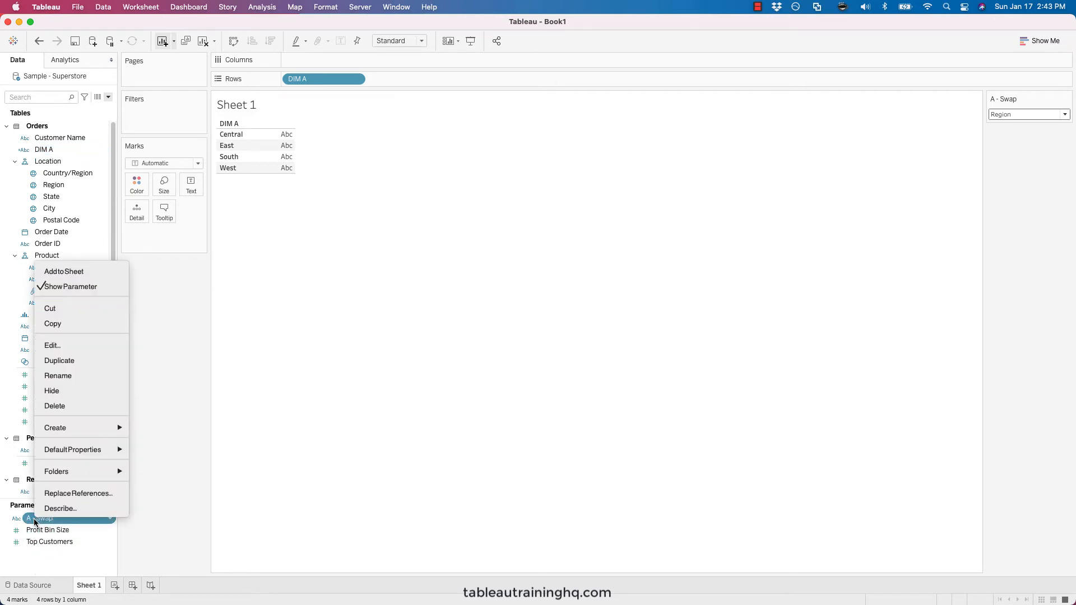
pyautogui.click(51, 360)
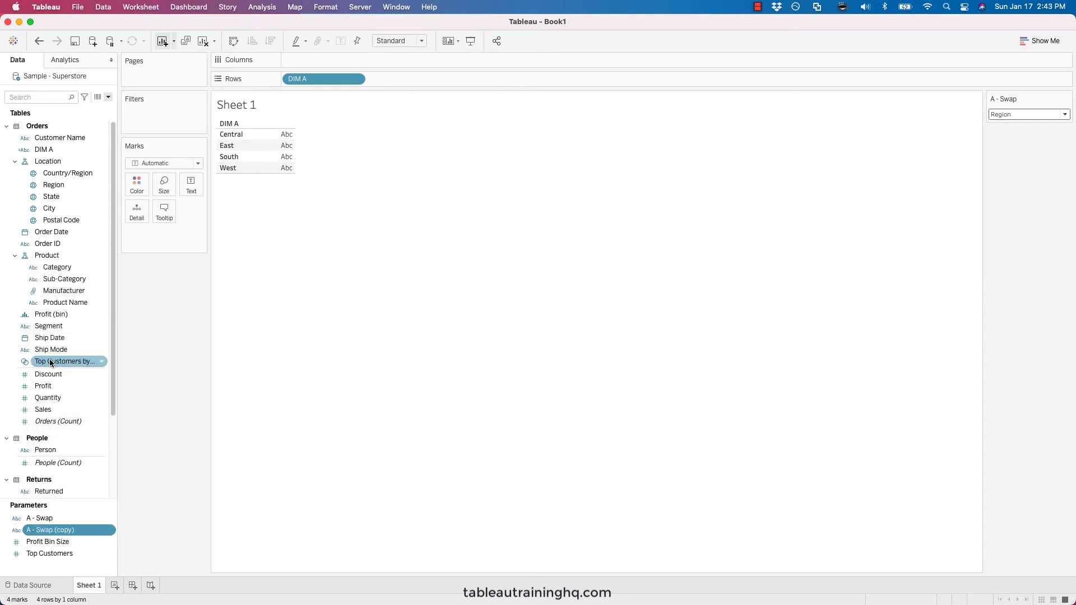
pyautogui.click(45, 534)
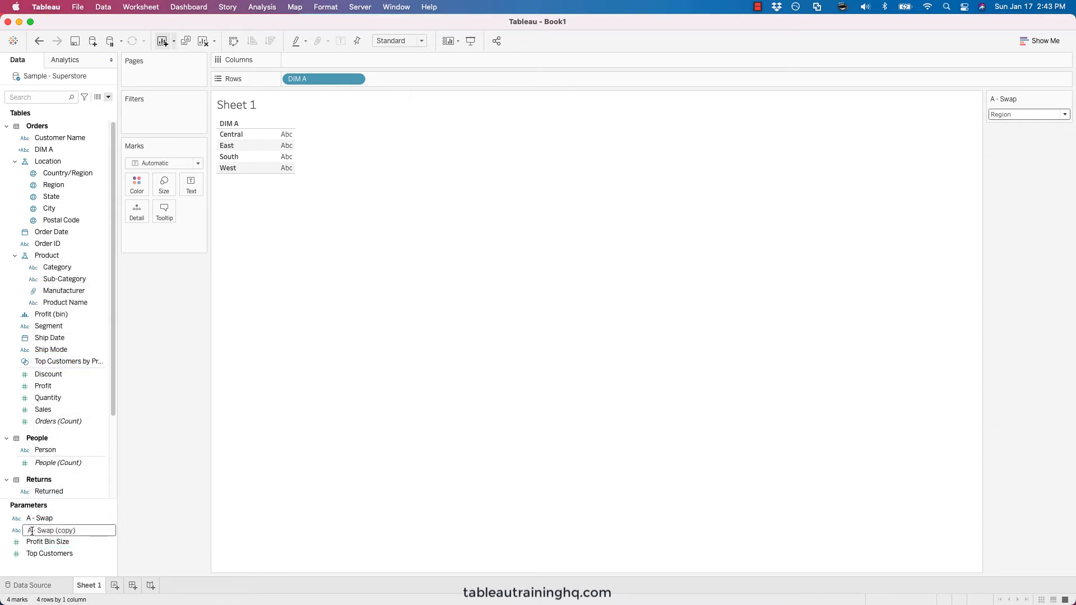
pyautogui.press('BackSpace')
pyautogui.write('B - Swap')
pyautogui.press('Return')
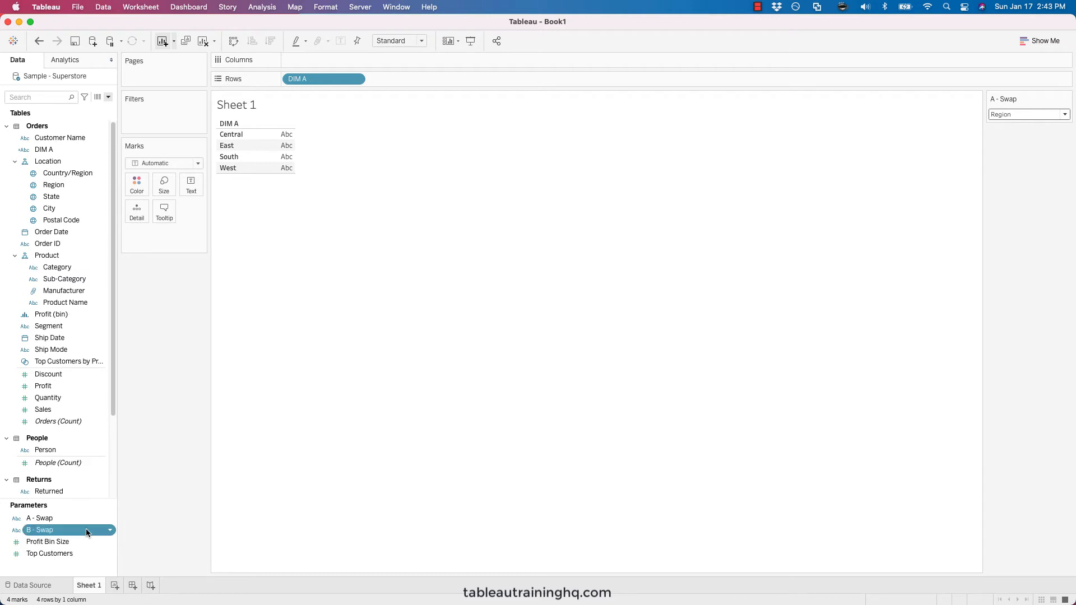
# - Duplicate the B - Swap parameter and rename the copy C - Swap
pyautogui.rightClick(45, 531)
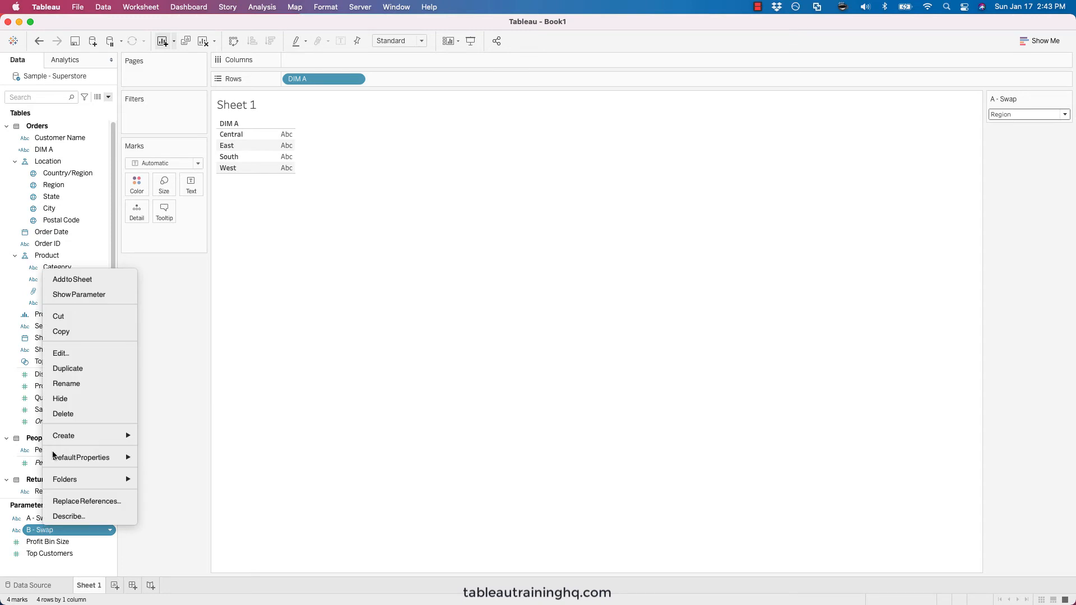
pyautogui.click(78, 368)
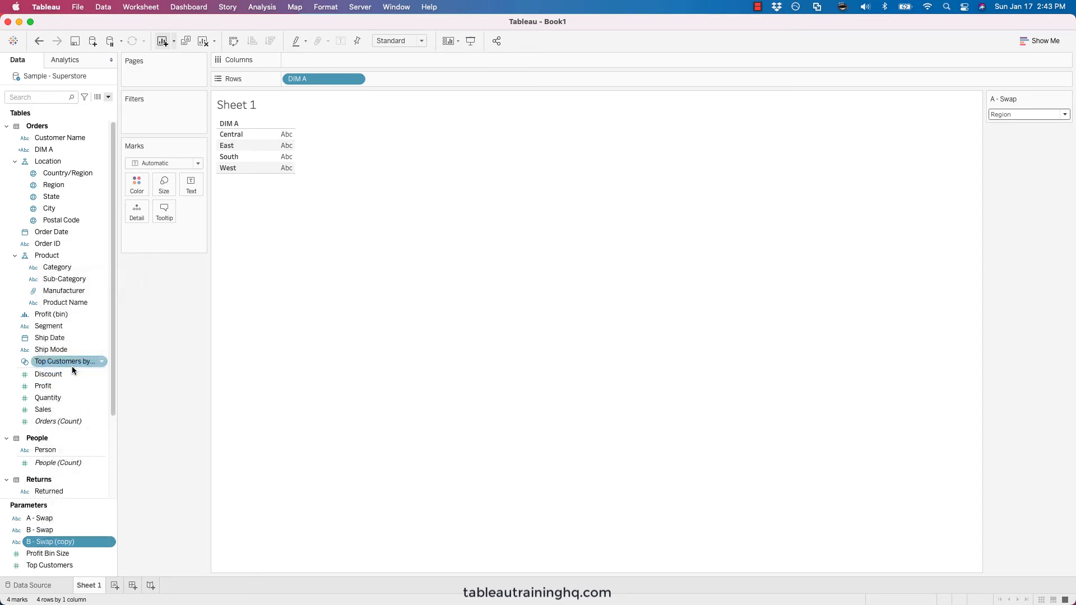
pyautogui.click(33, 547)
pyautogui.click(32, 544)
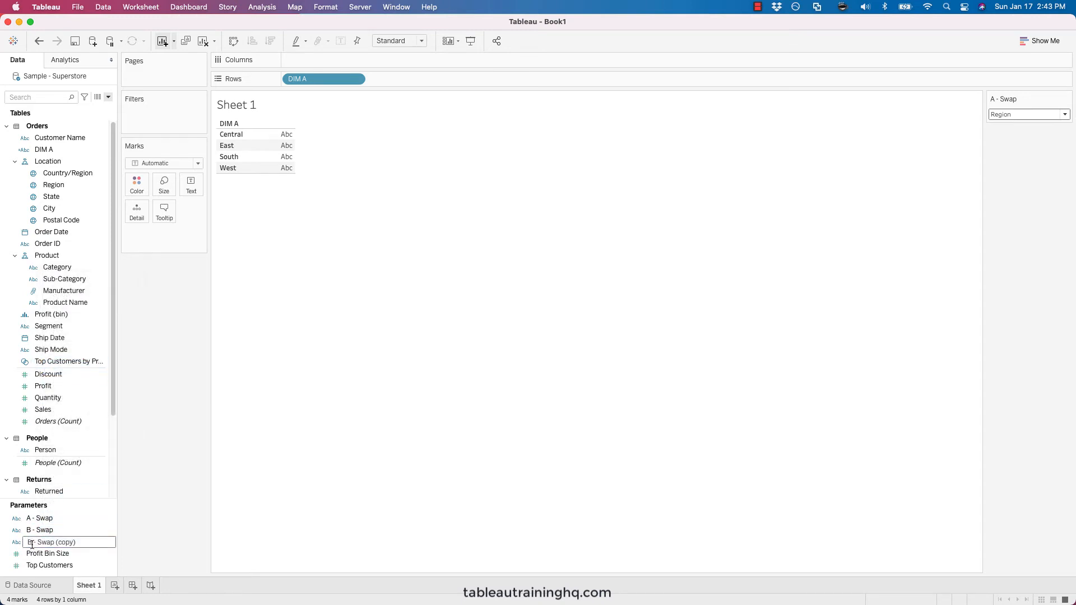
pyautogui.press('BackSpace')
pyautogui.write('C - Swap')
pyautogui.press('Return')
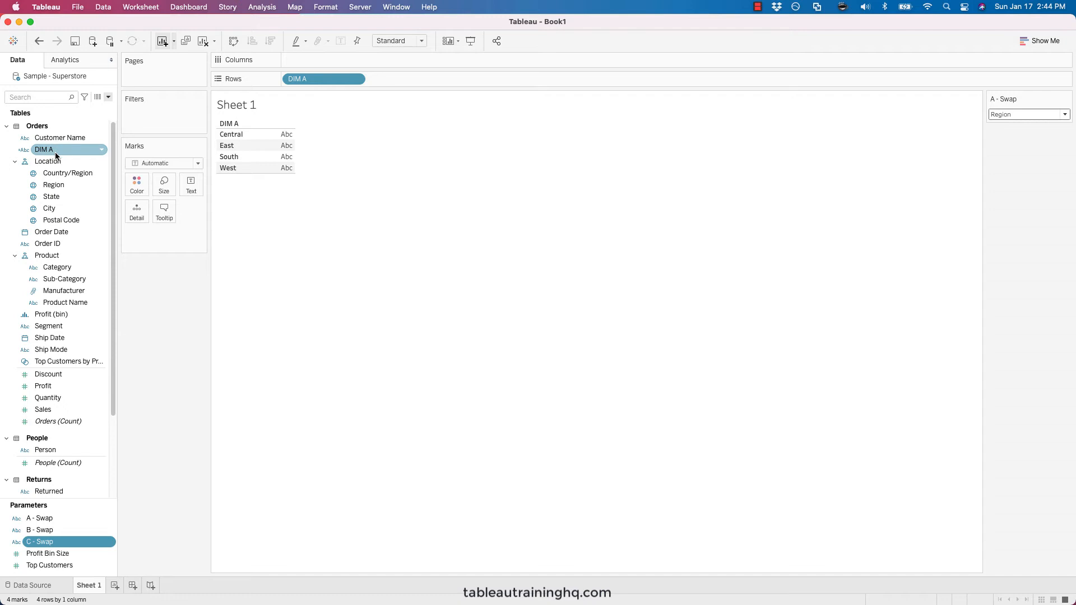
# - Show the parameter controls for B - Swap and C - Swap on the sheet
pyautogui.rightClick(53, 531)
pyautogui.click(101, 301)
pyautogui.click(47, 541)
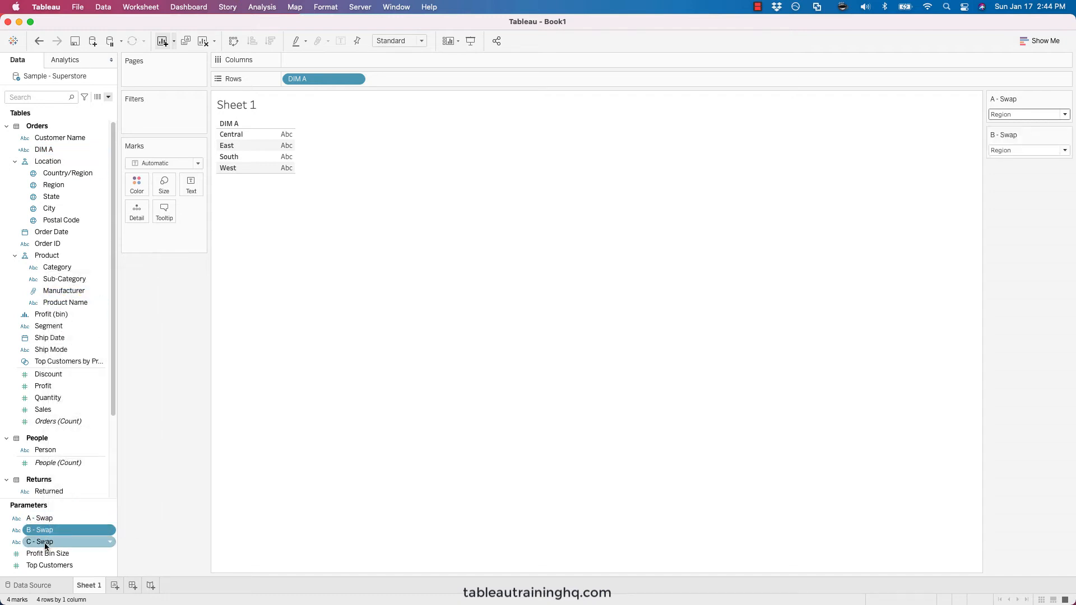
pyautogui.rightClick(48, 541)
pyautogui.click(79, 312)
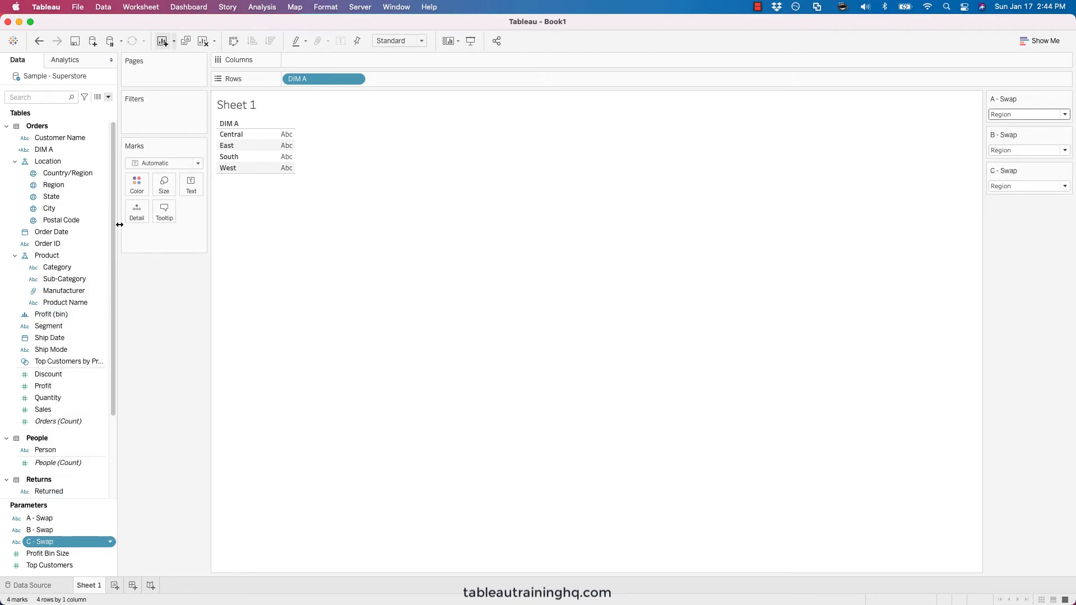
# - Duplicate the DIM A calculated field and rename the copy DIM B
pyautogui.rightClick(49, 150)
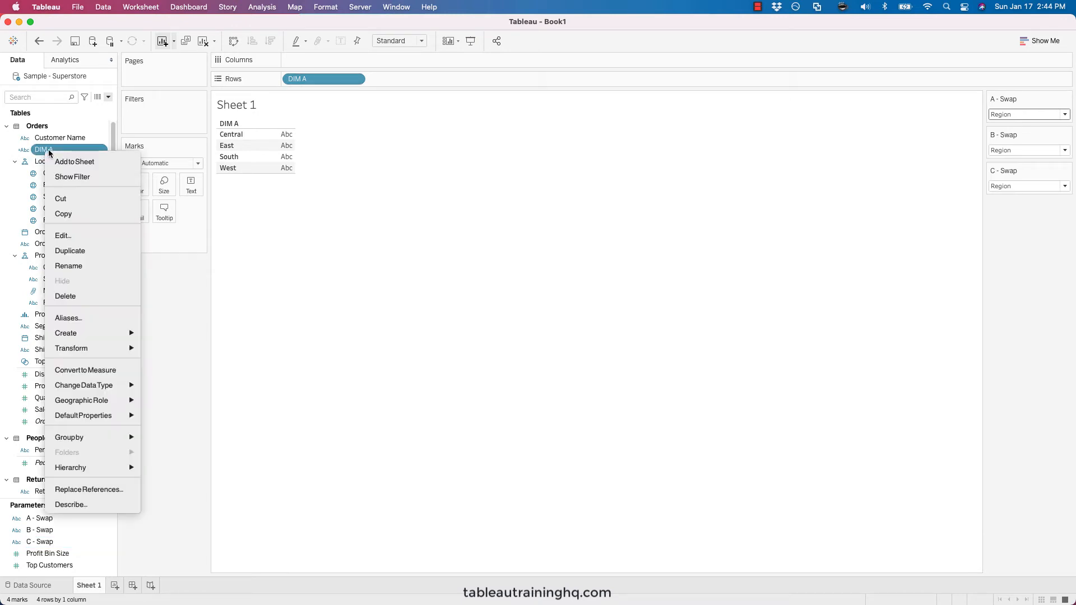
pyautogui.click(73, 250)
pyautogui.click(58, 162)
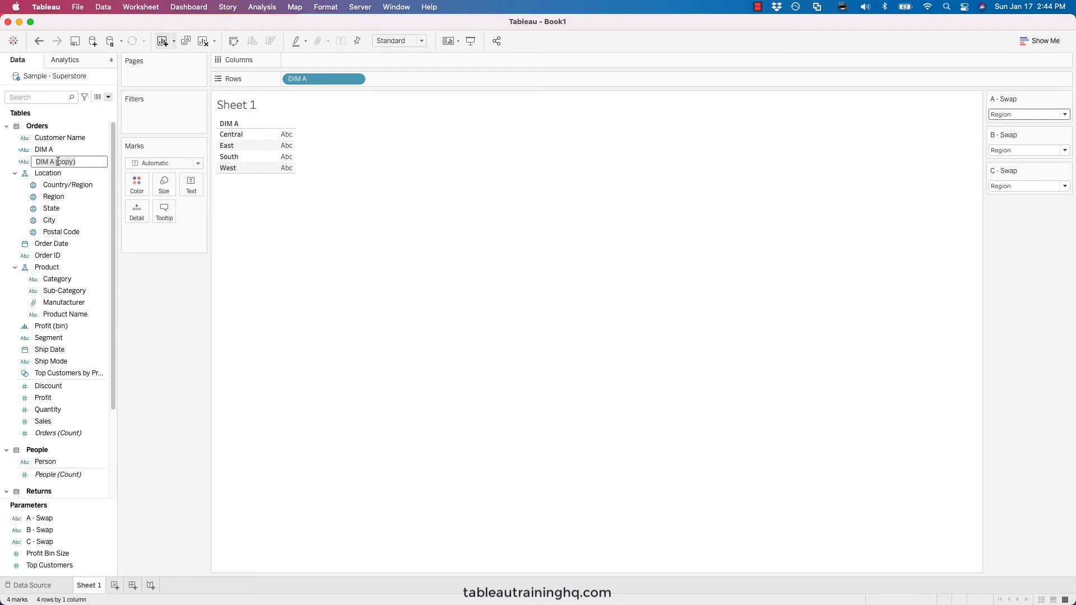
pyautogui.click(83, 164)
pyautogui.write('DIM B')
pyautogui.press('Return')
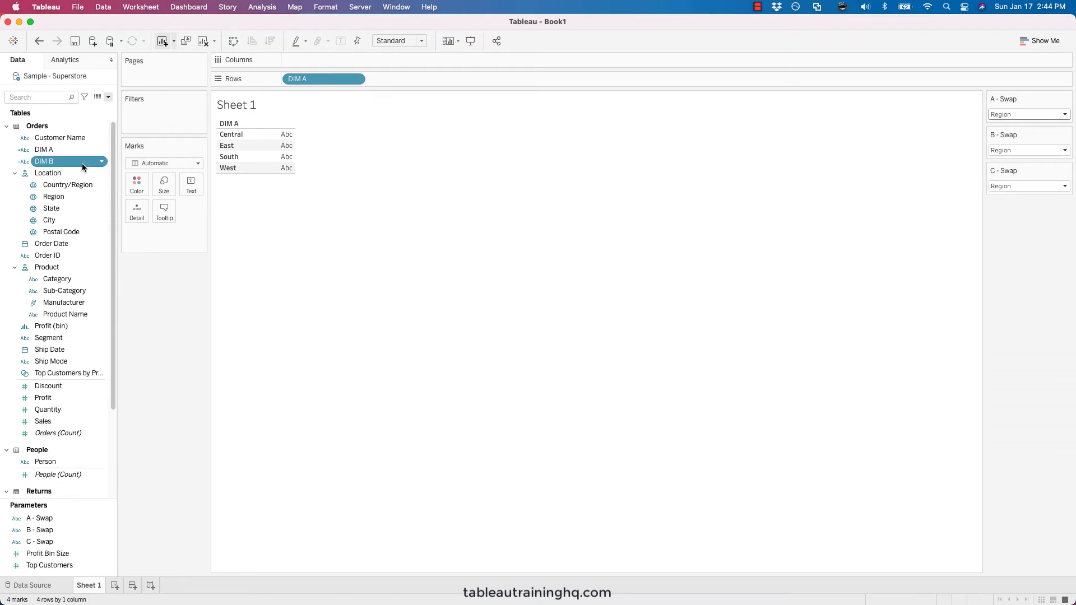
# - Place DIM B on Rows after DIM A and test the B - Swap control with State and then Region
pyautogui.moveTo(40, 164); pyautogui.dragTo(378, 76)
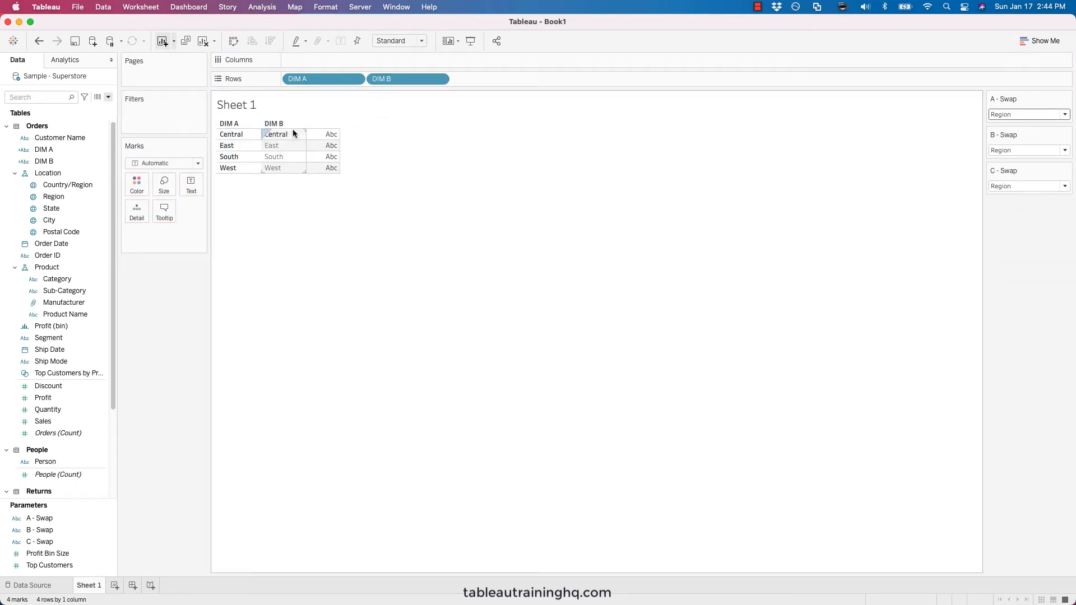
pyautogui.click(1041, 150)
pyautogui.click(1016, 169)
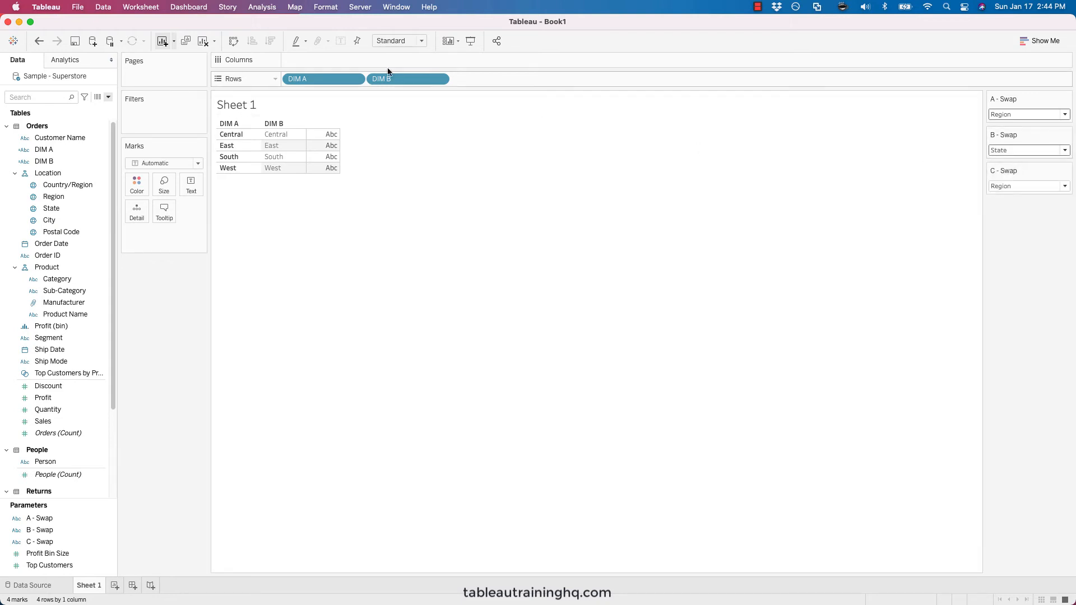
pyautogui.click(999, 150)
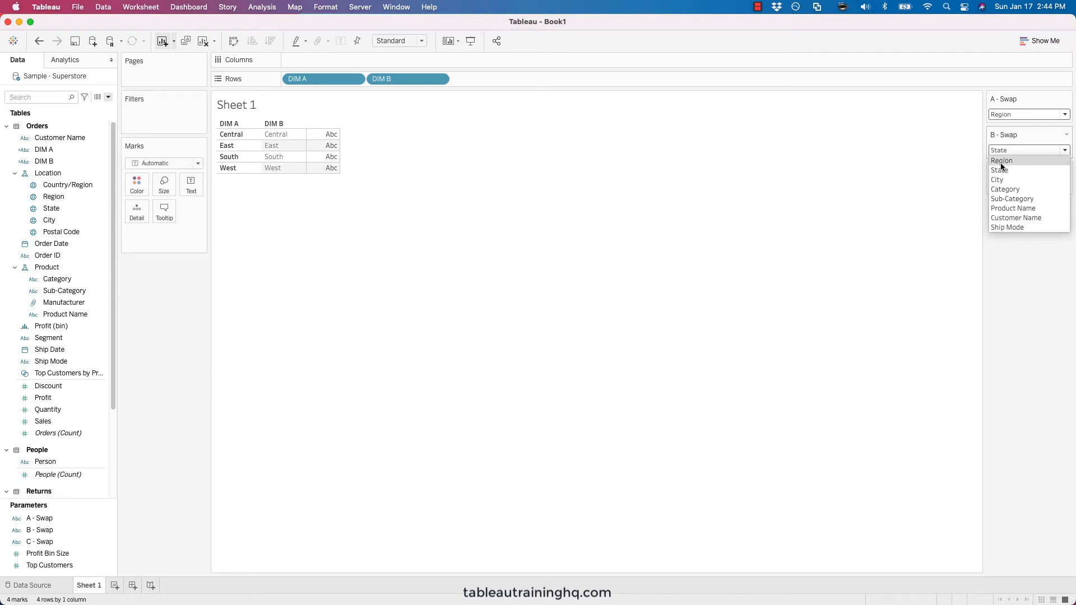
pyautogui.click(1001, 160)
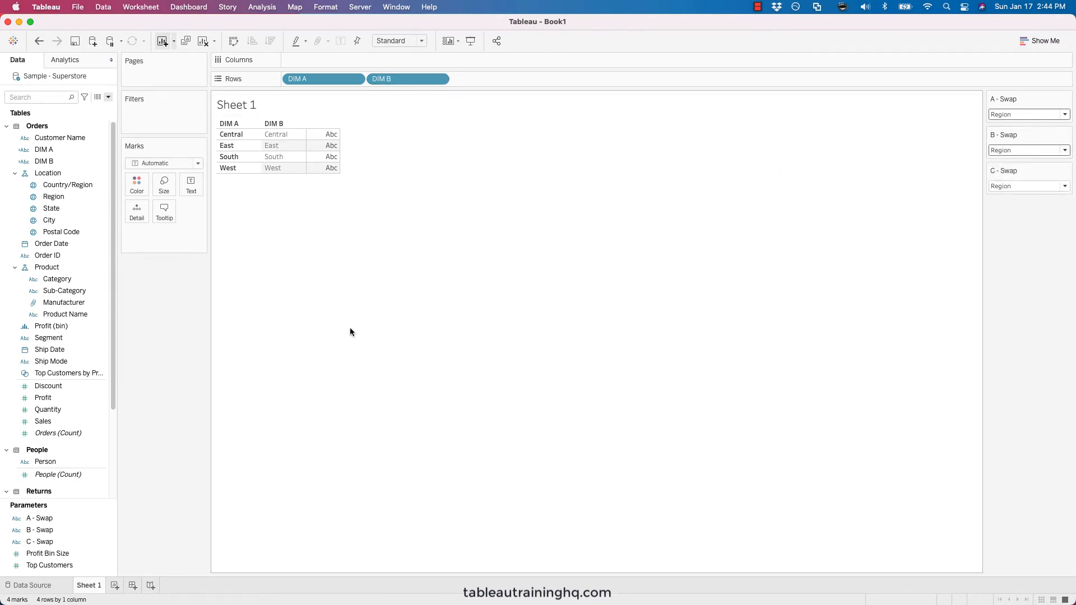
# - Change the DIM B formula to use CASE [B - Swap], then set the B - Swap control to Product Name
pyautogui.click(39, 530)
pyautogui.click(68, 520)
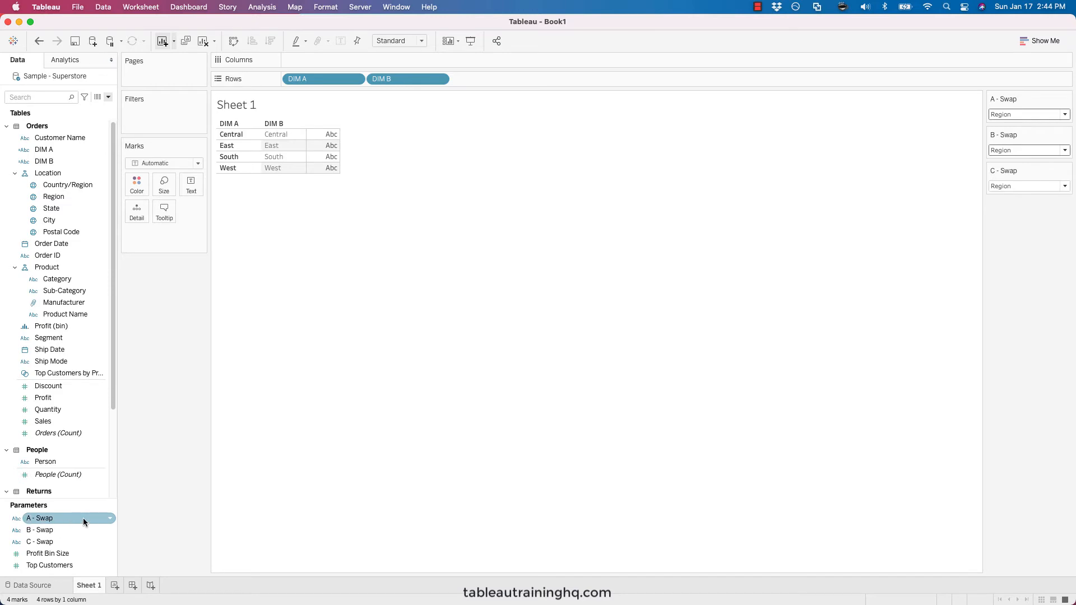
pyautogui.click(101, 162)
pyautogui.rightClick(65, 163)
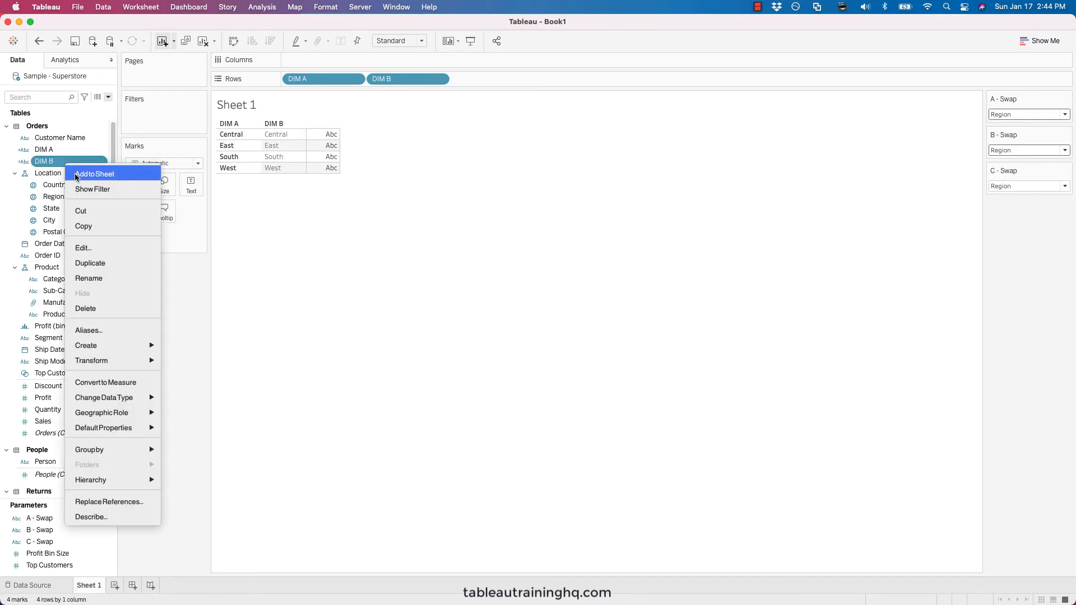
pyautogui.click(91, 247)
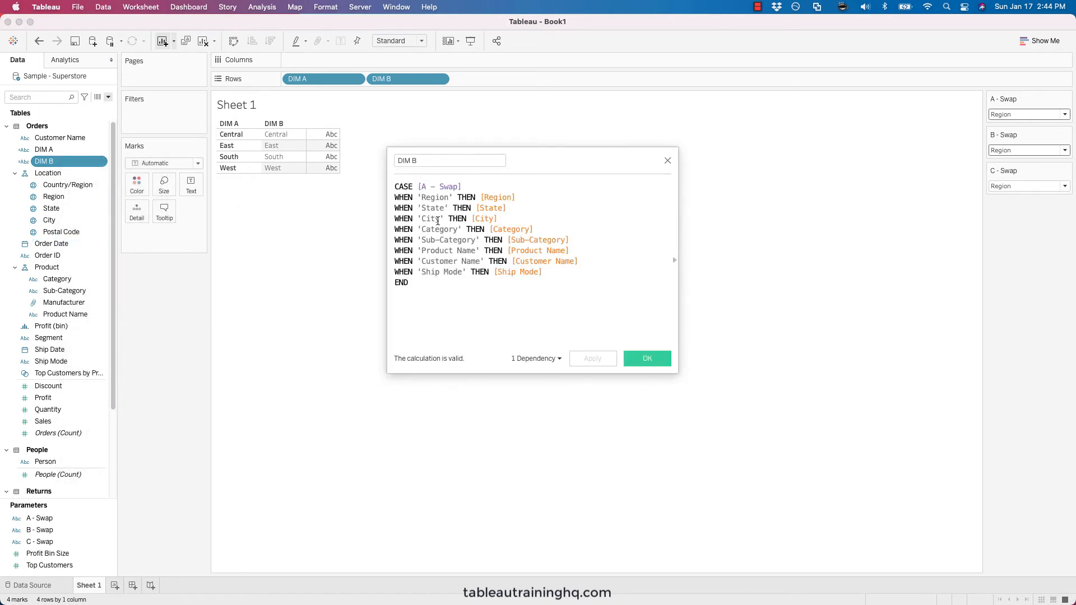
pyautogui.press('BackSpace')
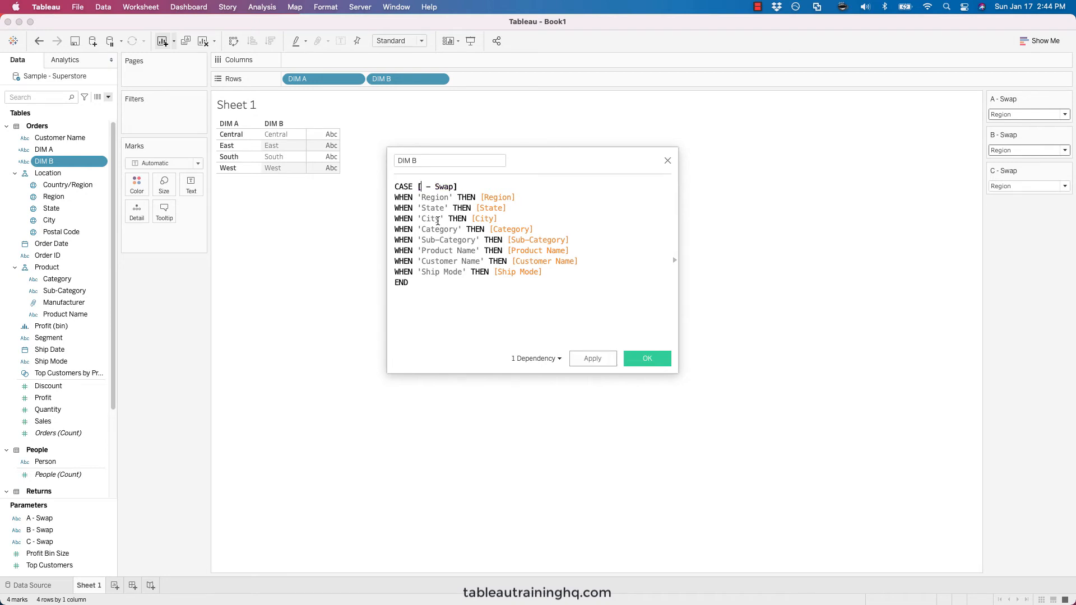
pyautogui.write('B')
pyautogui.click(592, 362)
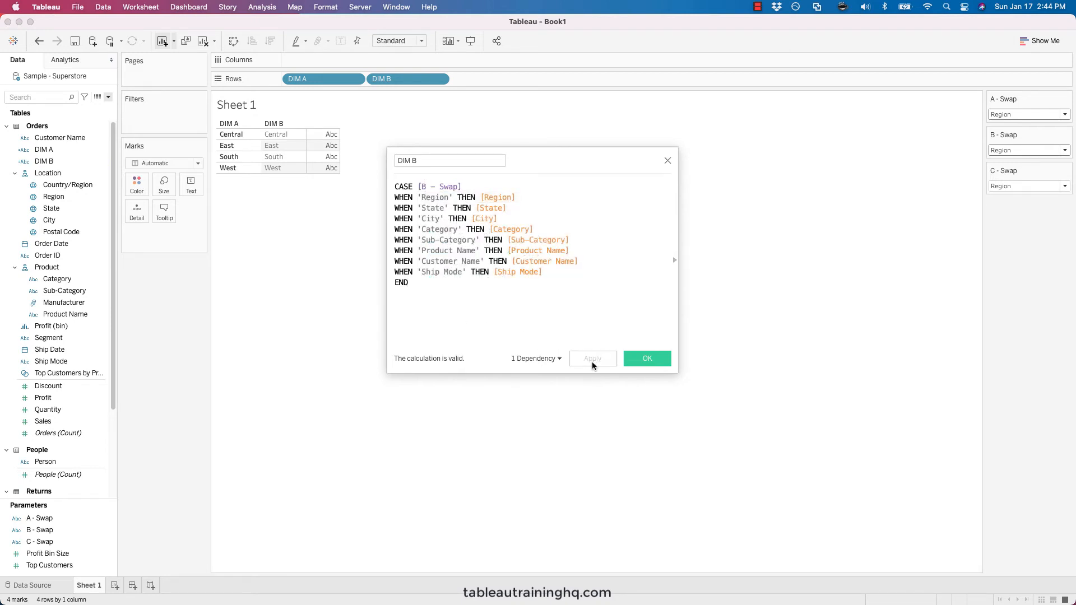
pyautogui.click(657, 358)
pyautogui.click(1011, 151)
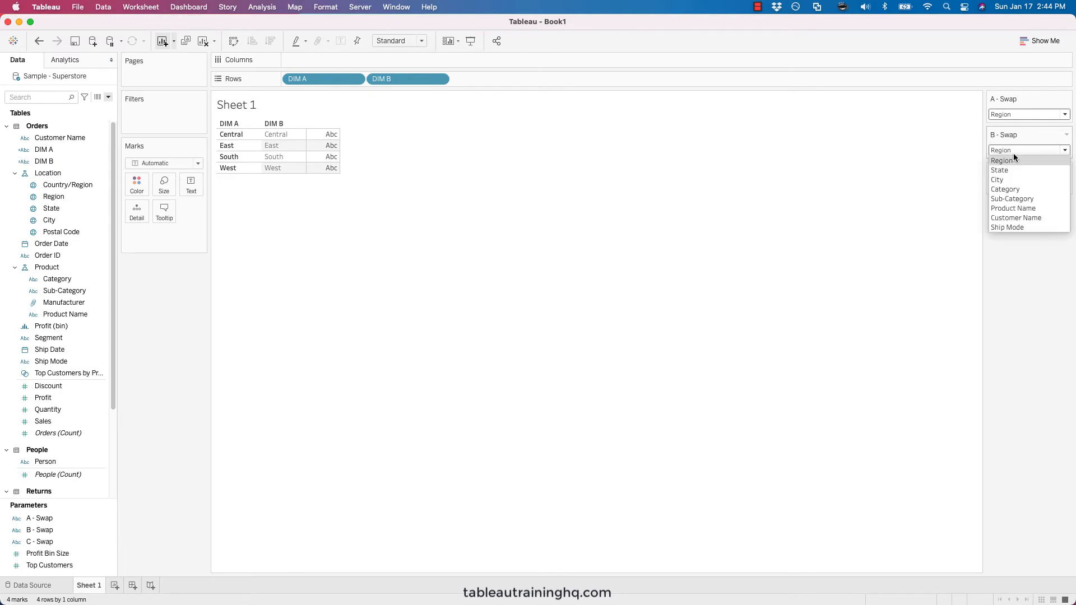
pyautogui.click(1010, 208)
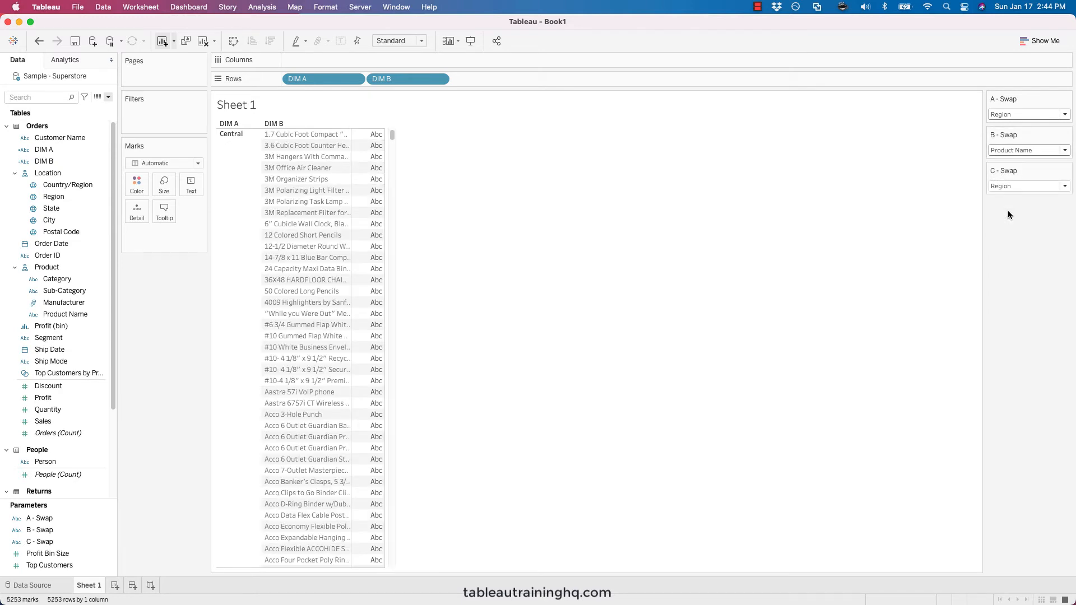
# - Duplicate DIM B as DIM C and place it on Rows after DIM B, with the C - Swap control set to City
pyautogui.rightClick(44, 163)
pyautogui.click(64, 258)
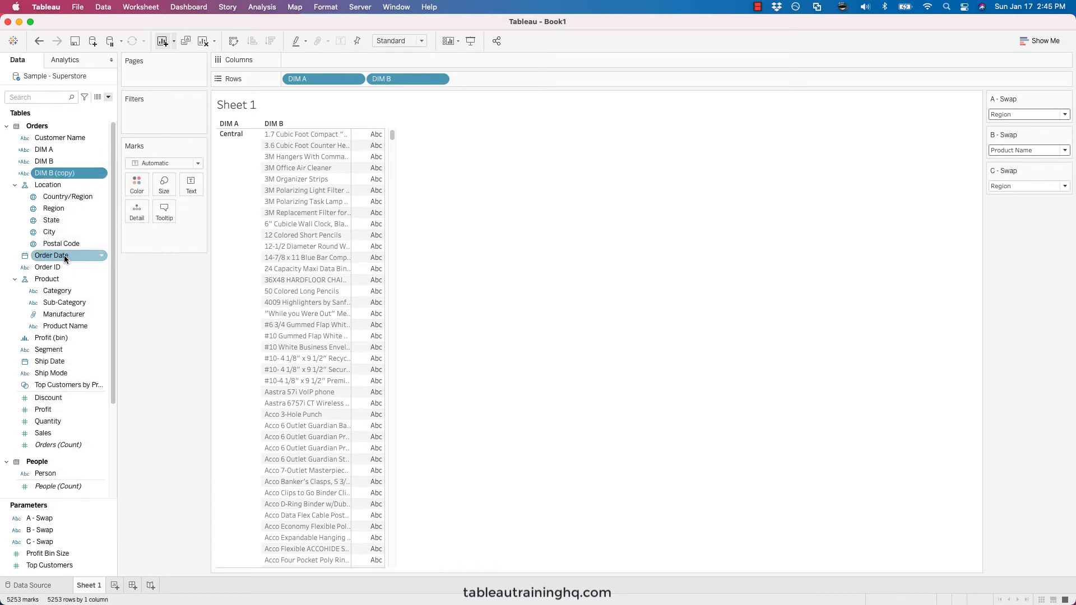
pyautogui.click(67, 174)
pyautogui.click(89, 177)
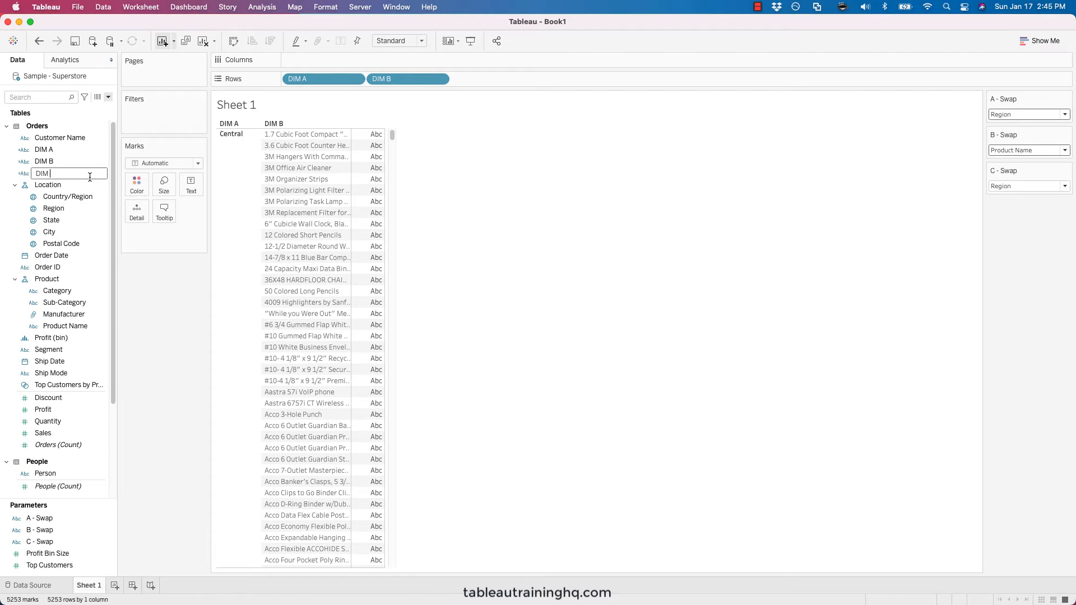
pyautogui.write('C')
pyautogui.press('Return')
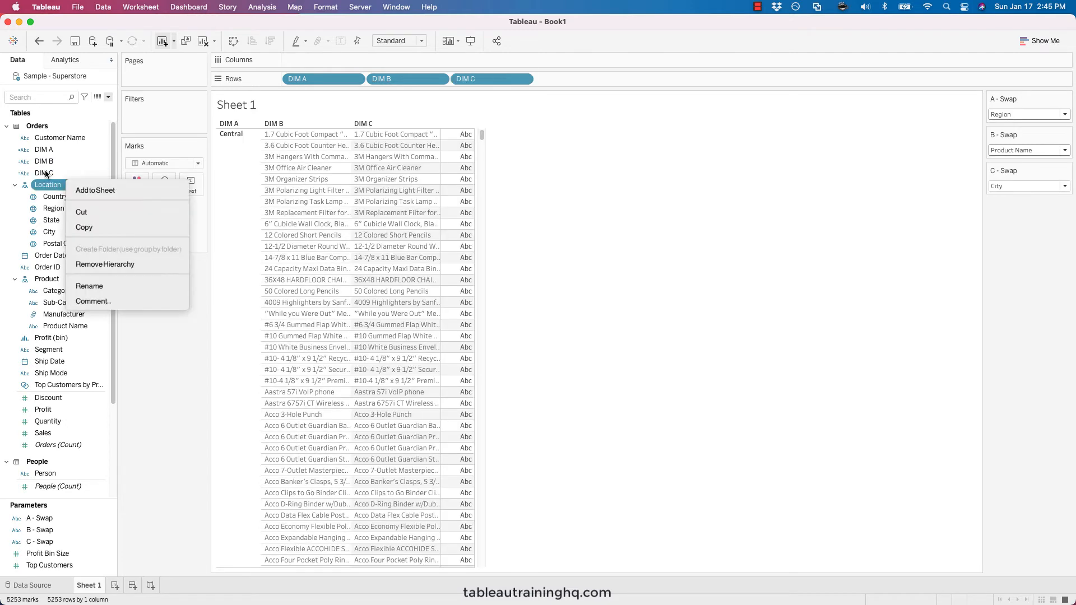
# - Change the DIM C formula to use CASE [C - Swap] and save the calculation
pyautogui.click(44, 174)
pyautogui.click(46, 174)
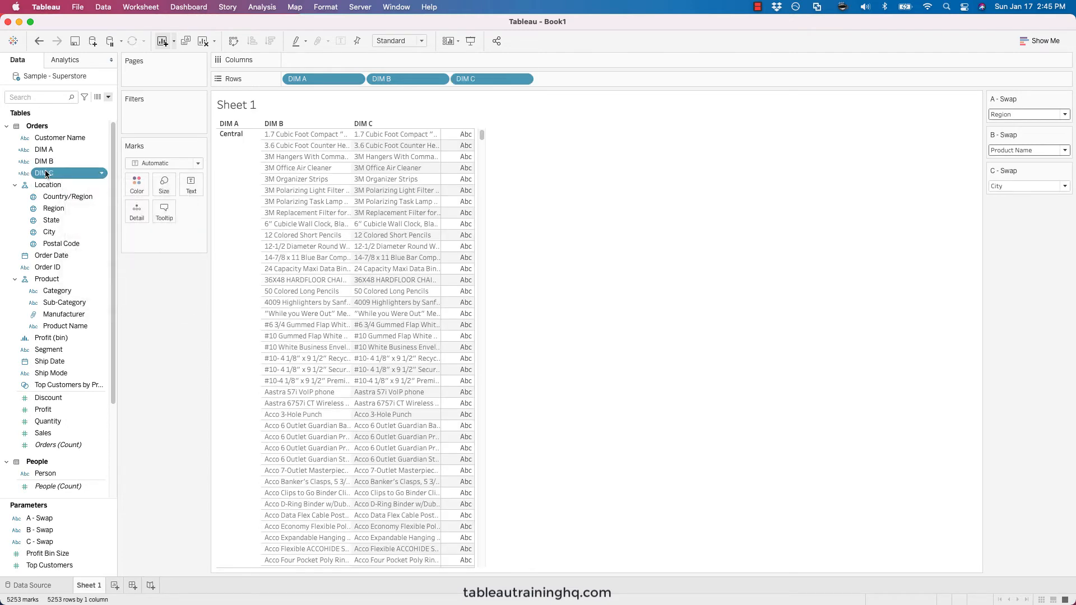
pyautogui.rightClick(46, 174)
pyautogui.click(67, 254)
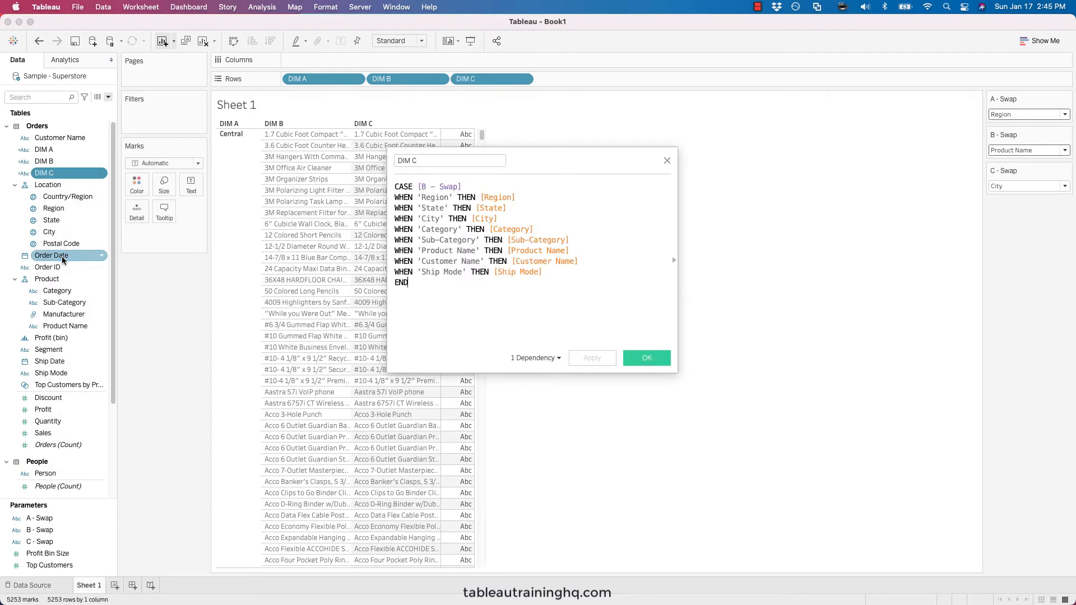
pyautogui.doubleClick(428, 189)
pyautogui.write('C')
pyautogui.click(503, 329)
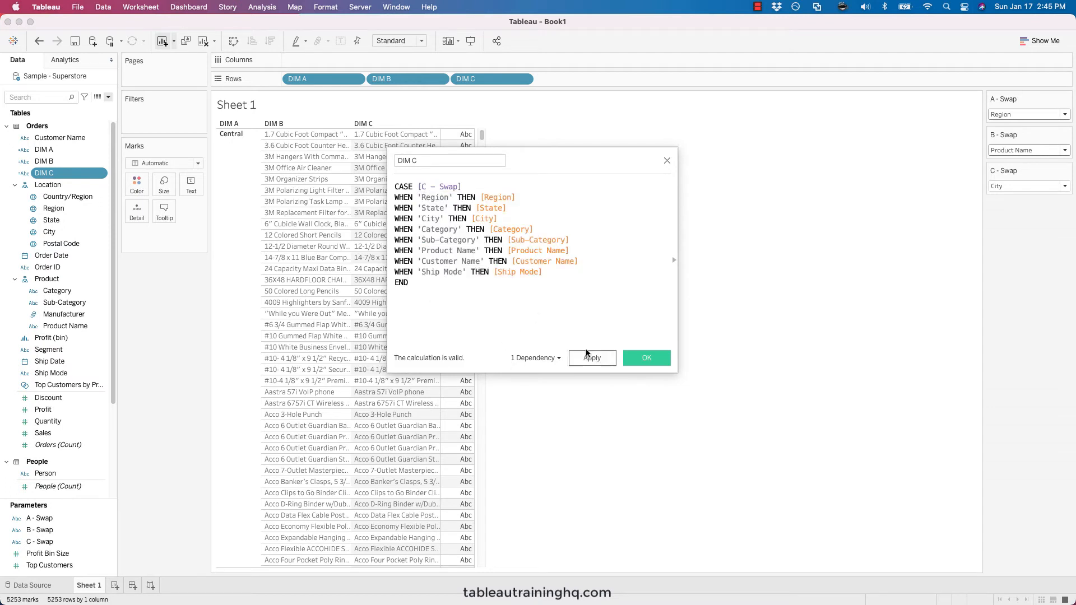
pyautogui.click(589, 358)
pyautogui.click(646, 357)
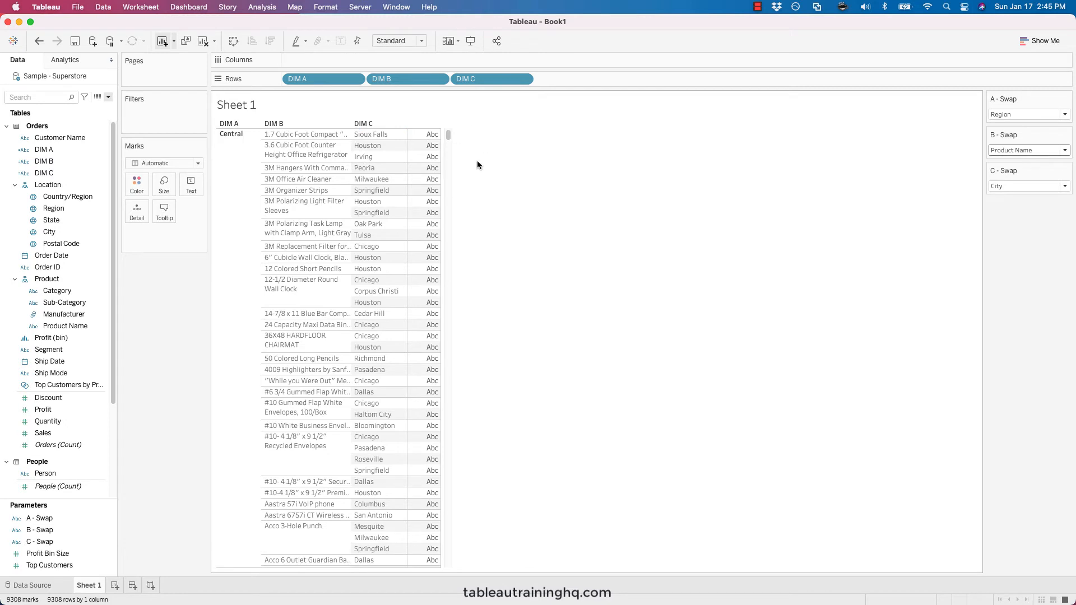
# - Search the data fields for "mea" and place Measure Names on Columns
pyautogui.click(66, 327)
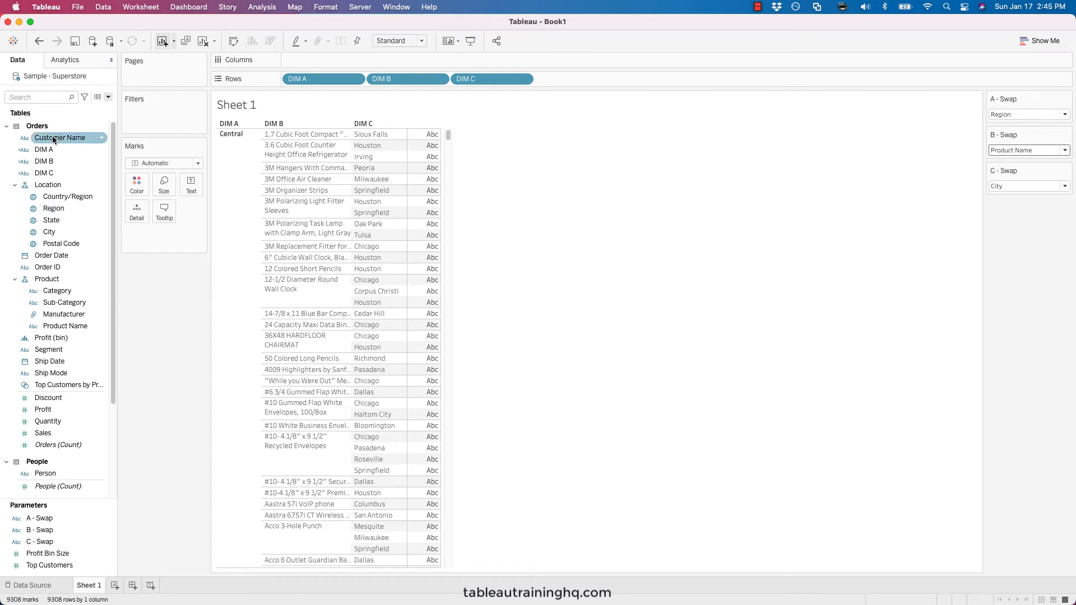
pyautogui.click(30, 98)
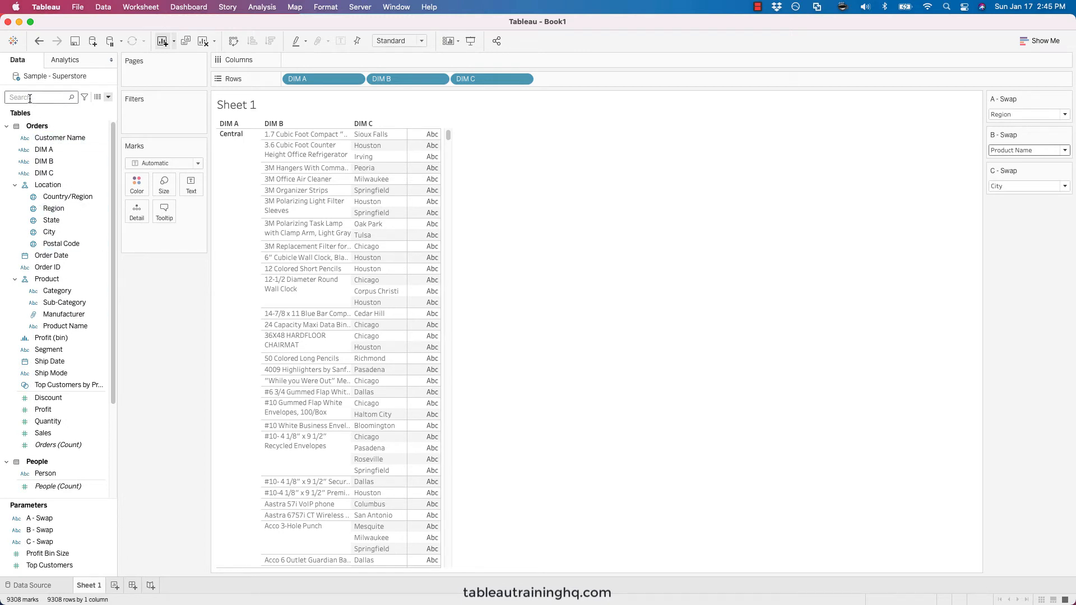
pyautogui.write('mea')
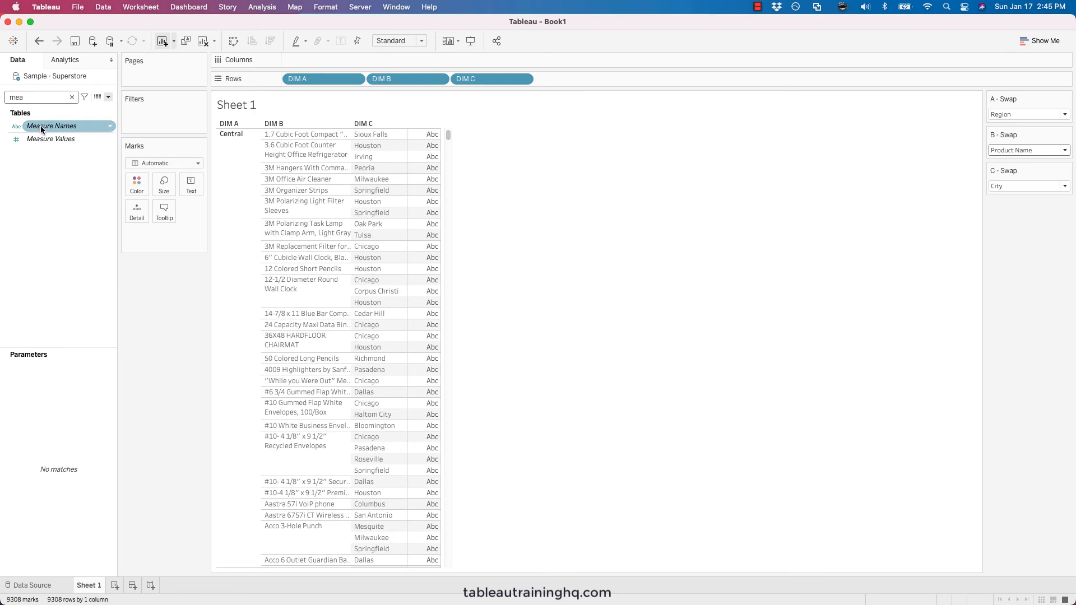
pyautogui.moveTo(41, 126); pyautogui.dragTo(288, 58)
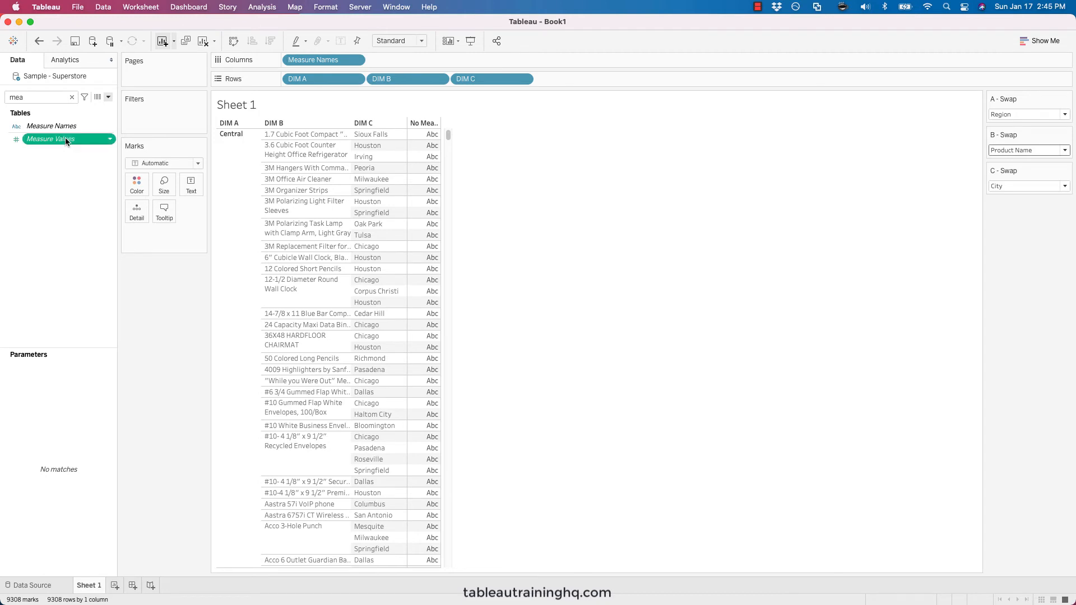
# - Add Measure Values to the table's marks and show a filter for Measure Names
pyautogui.moveTo(65, 138); pyautogui.dragTo(184, 185)
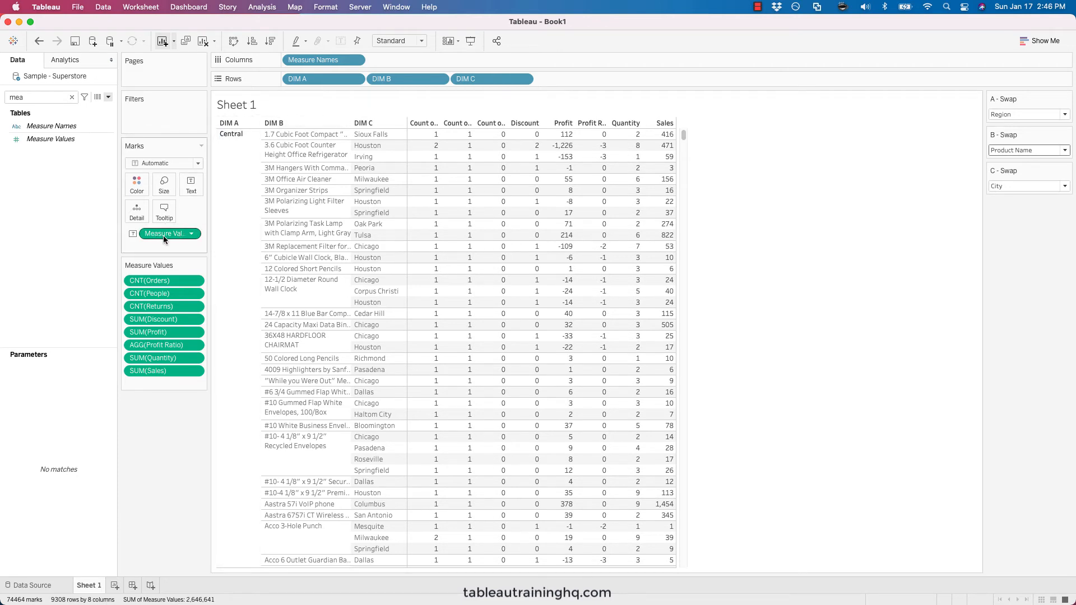
pyautogui.rightClick(318, 64)
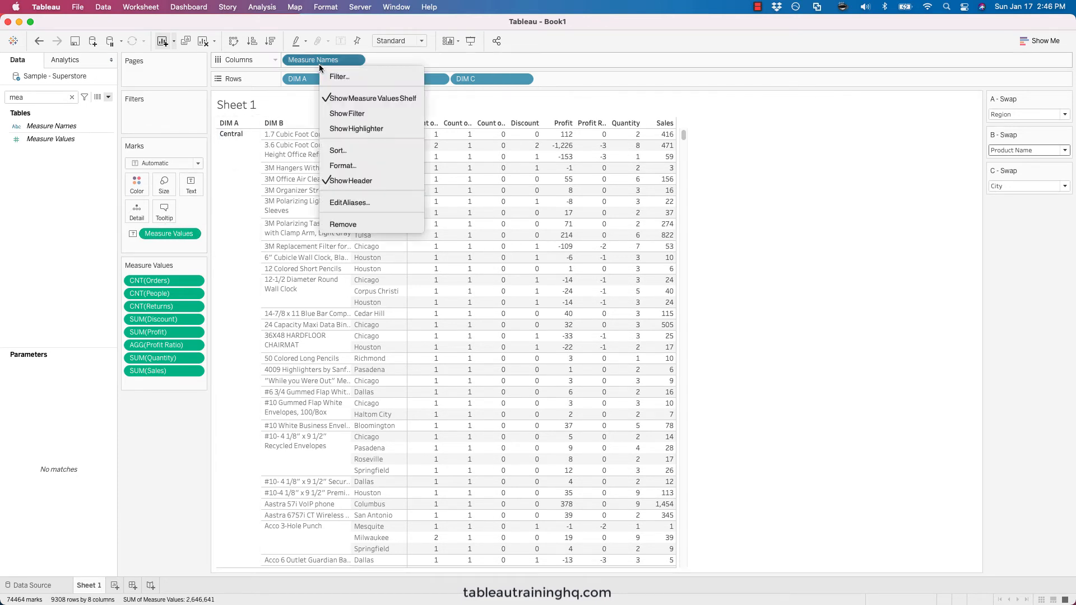
pyautogui.click(343, 113)
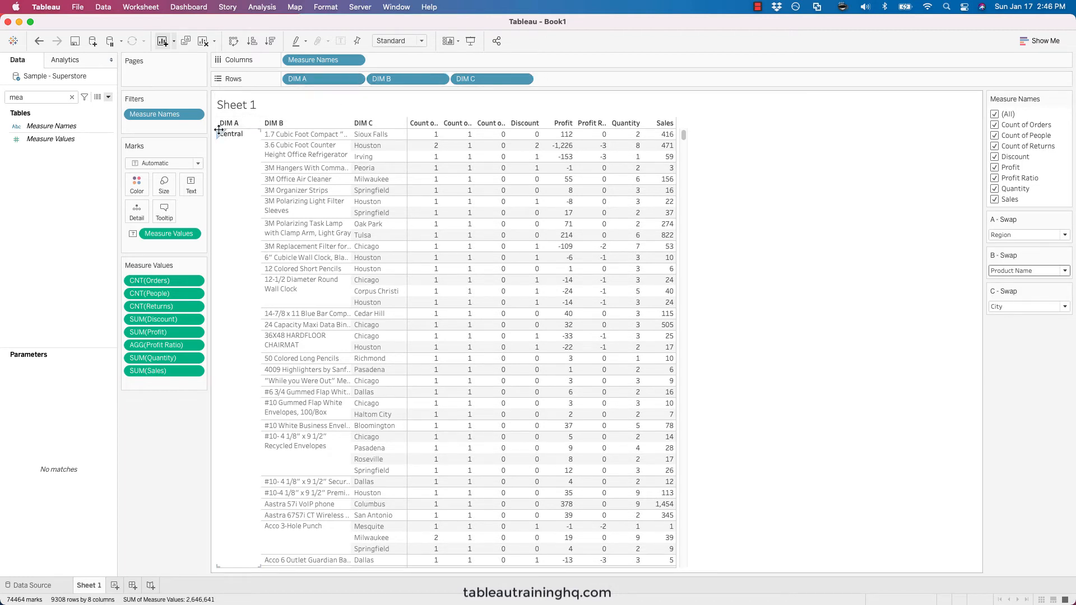
# - Clear the field search and group DIM A, DIM B and DIM C, in that order, into a hierarchy named Dynamic Dimensions
pyautogui.click(71, 97)
pyautogui.click(78, 161)
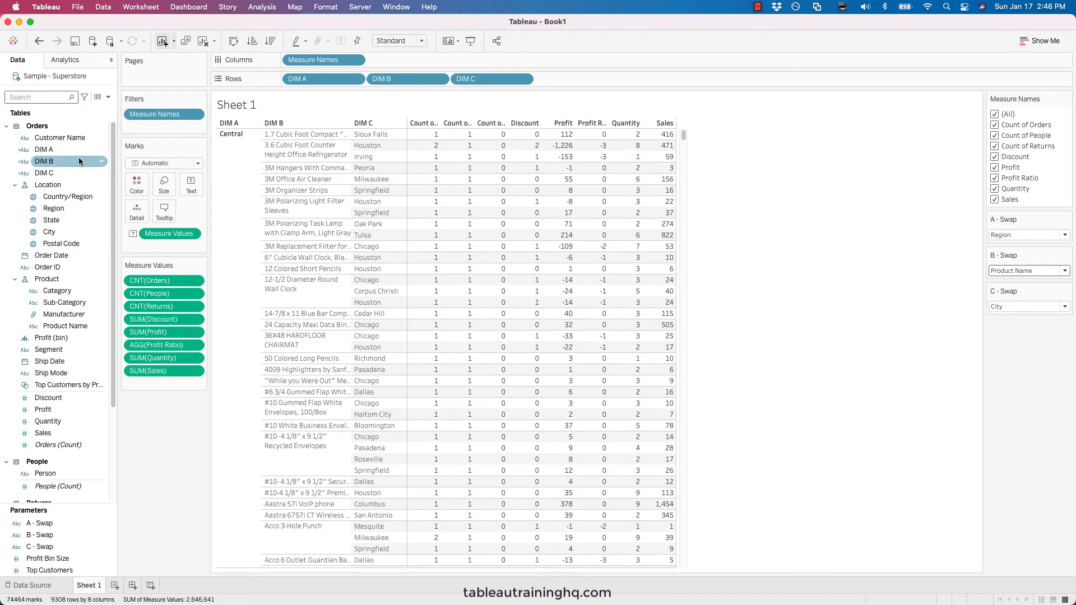
pyautogui.click(50, 174)
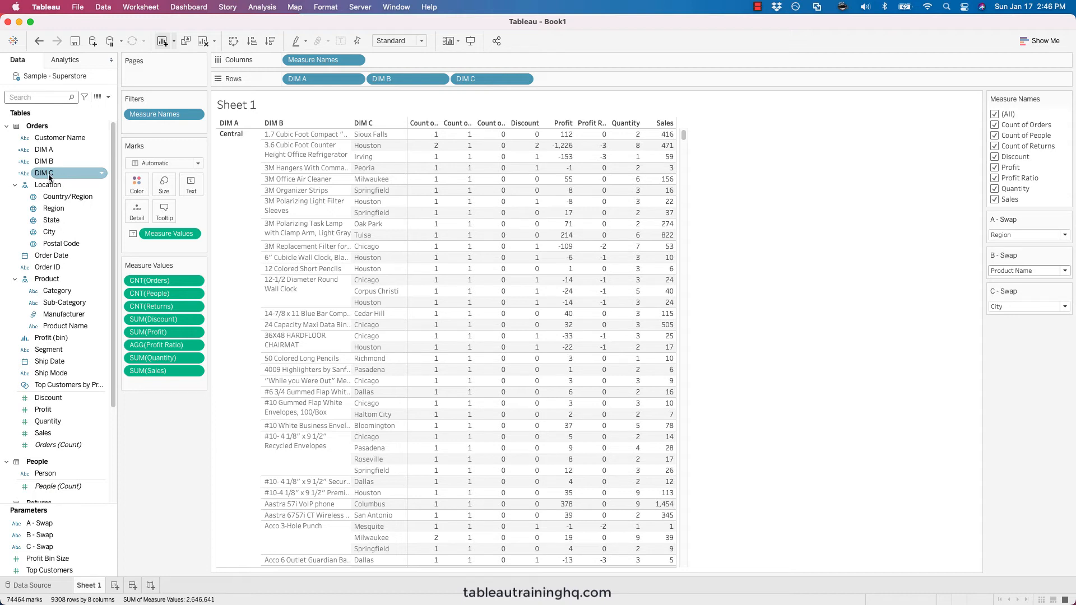
pyautogui.moveTo(49, 174); pyautogui.dragTo(48, 150)
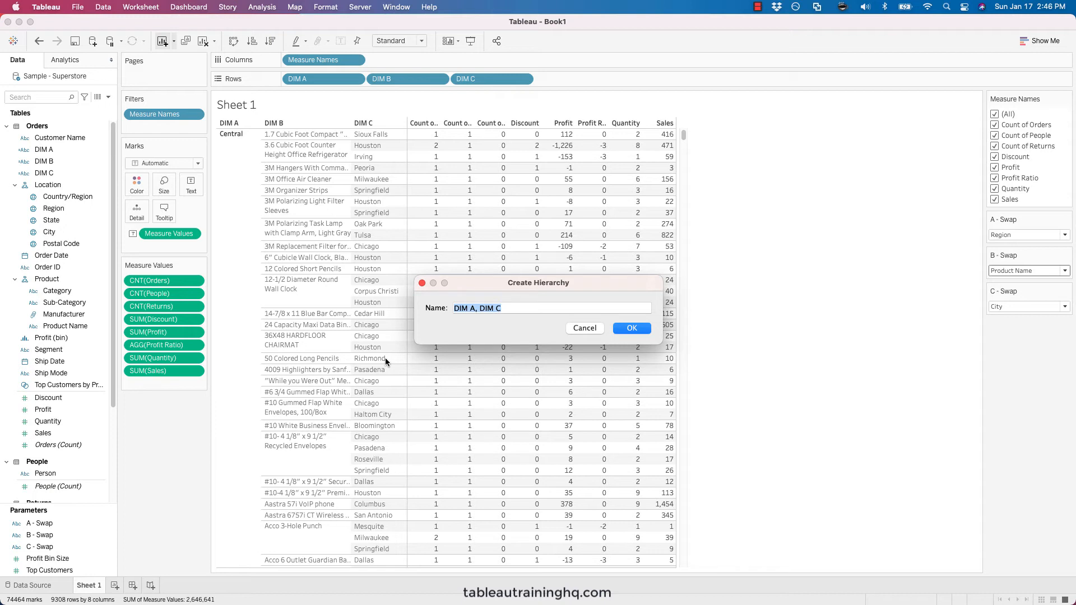
pyautogui.write('Dynamic Dimensions')
pyautogui.click(631, 329)
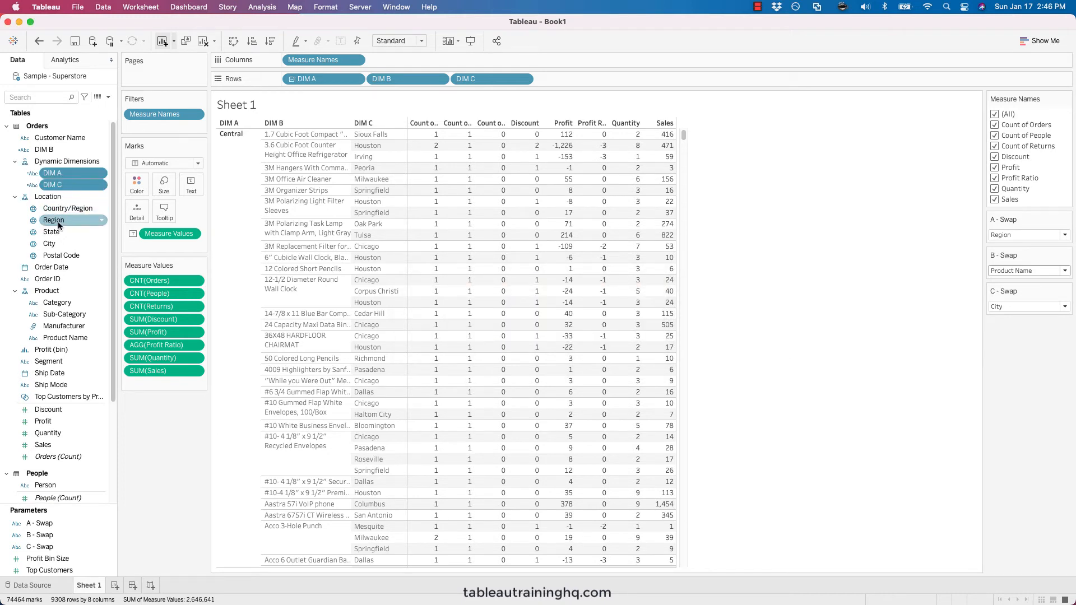
pyautogui.click(41, 150)
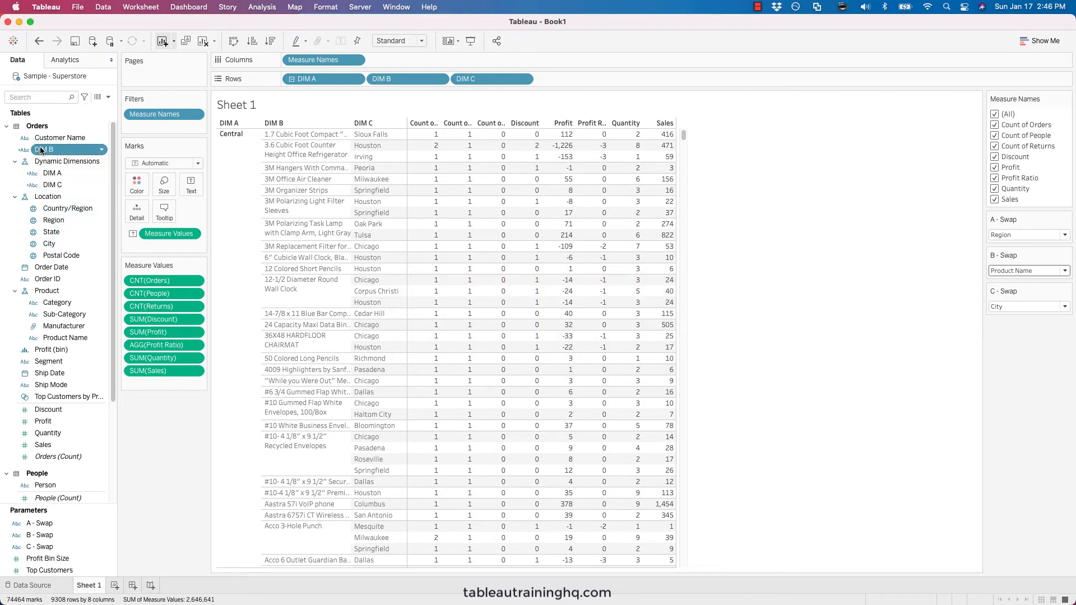
pyautogui.moveTo(40, 149); pyautogui.dragTo(57, 173)
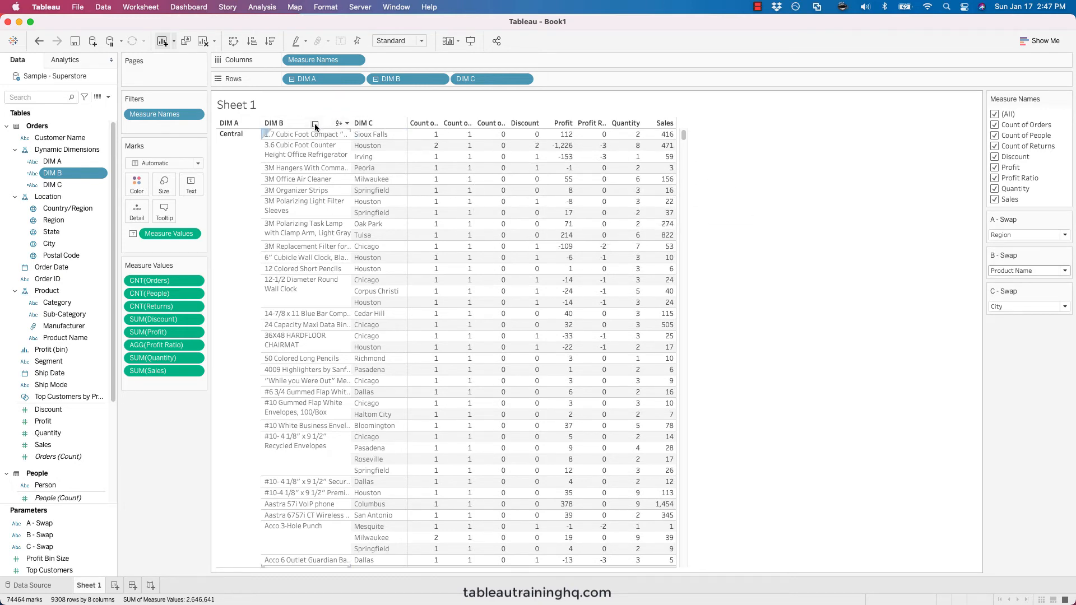
# - Collapse the table's row hierarchy up to DIM A, and expand DIM A again to bring back DIM B
pyautogui.click(315, 124)
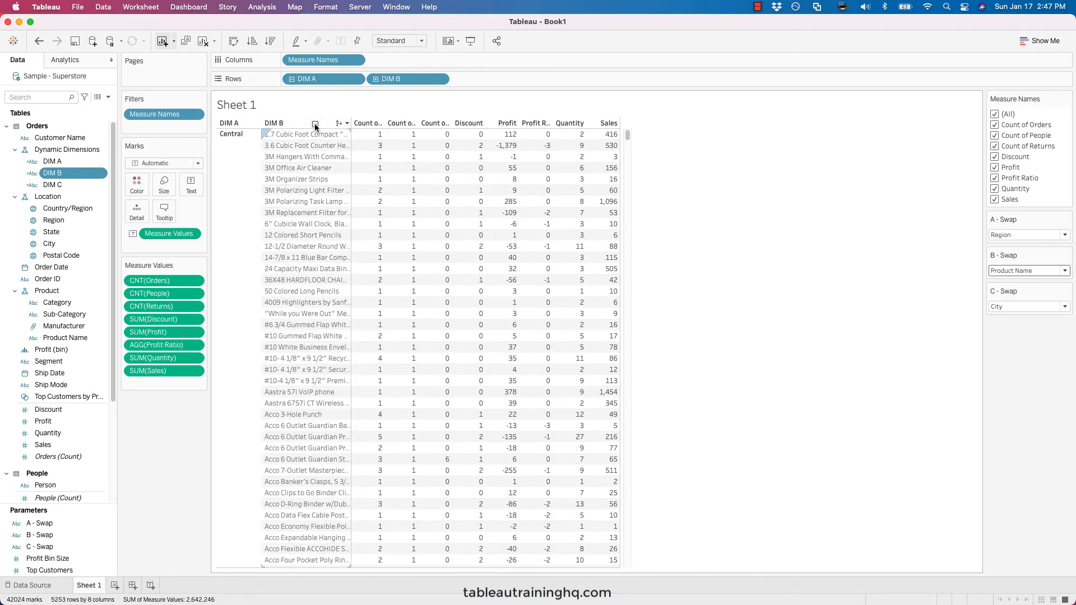
pyautogui.click(241, 124)
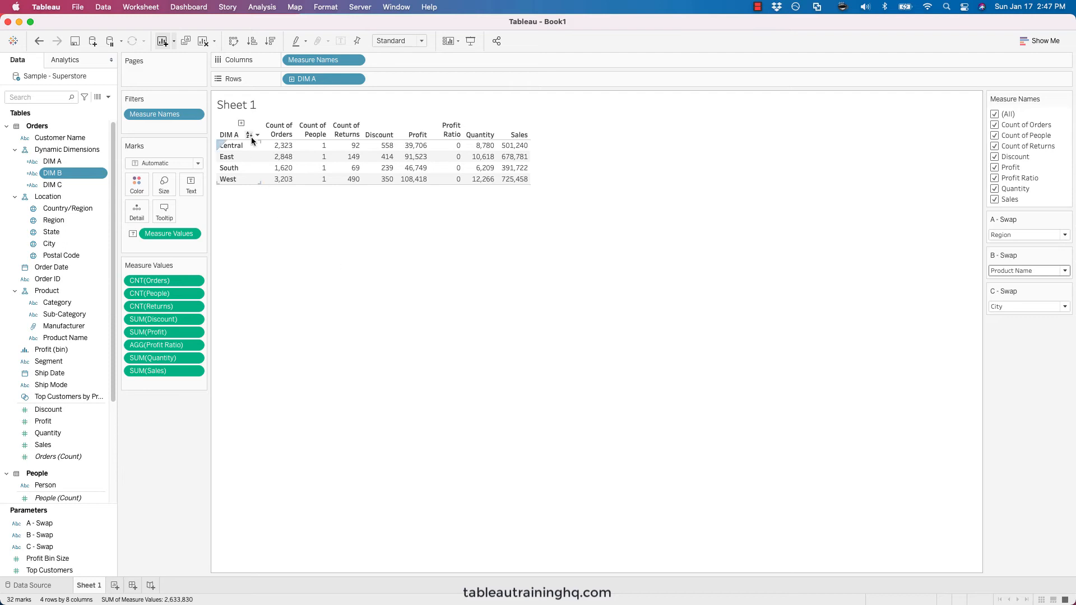
pyautogui.click(241, 123)
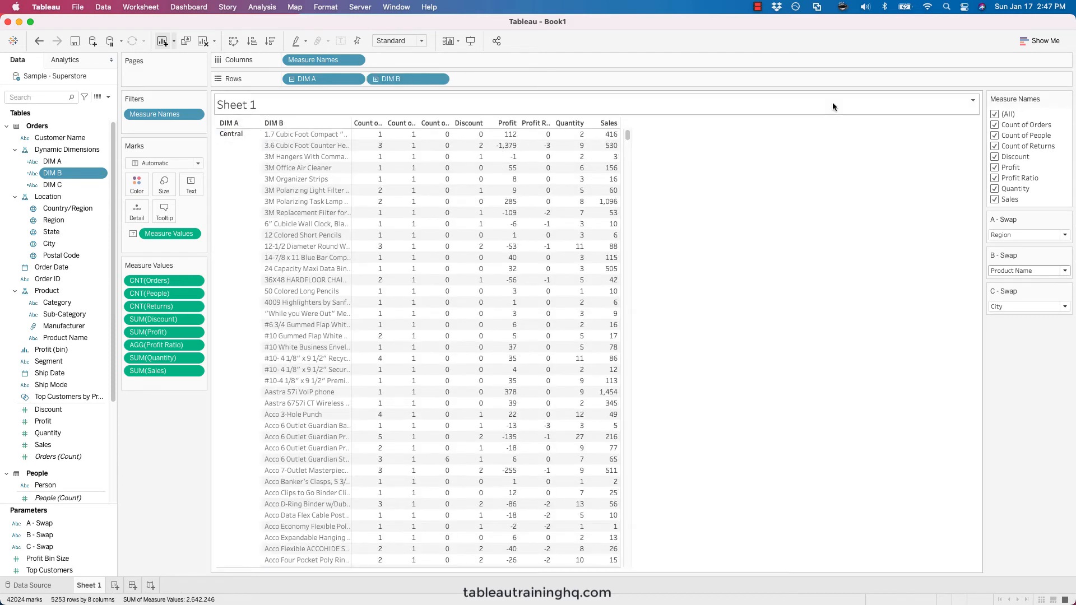
# - Set the B - Swap control to State and expand DIM B to add DIM C to the rows
pyautogui.click(1021, 274)
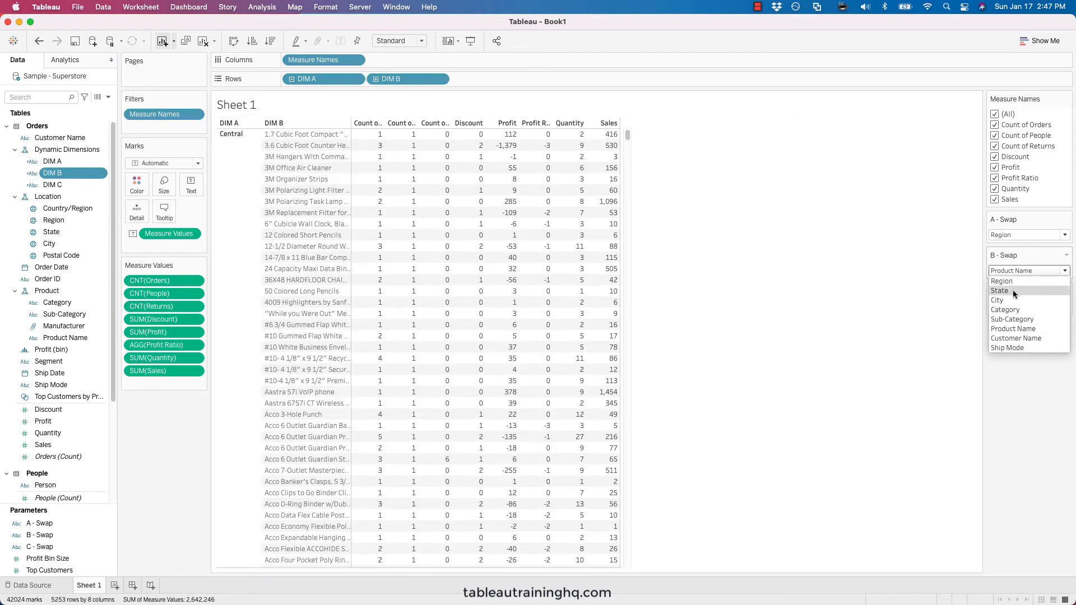
pyautogui.click(1013, 290)
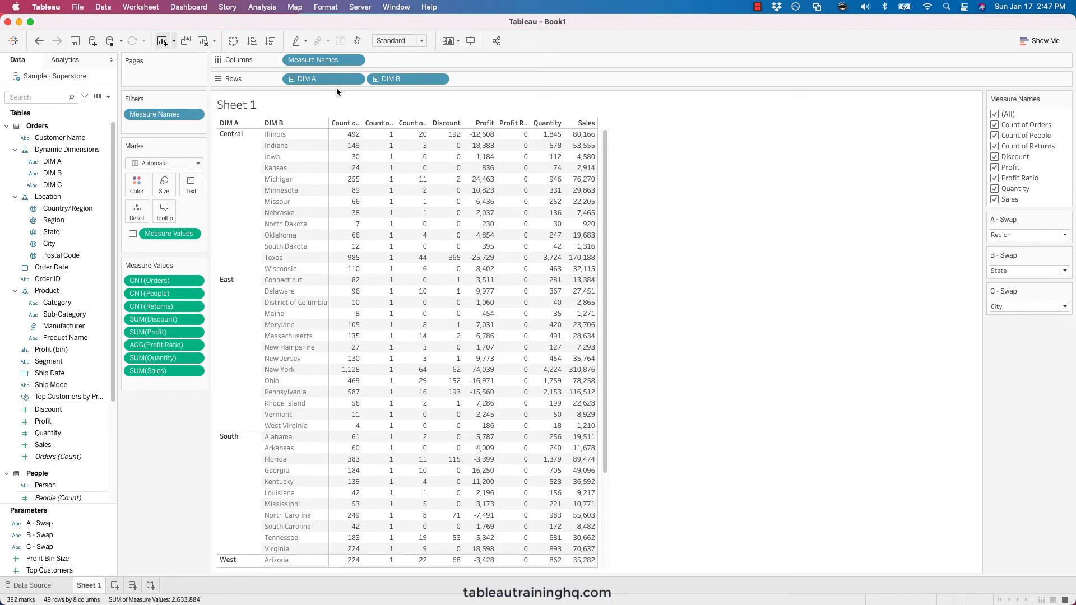
pyautogui.click(375, 79)
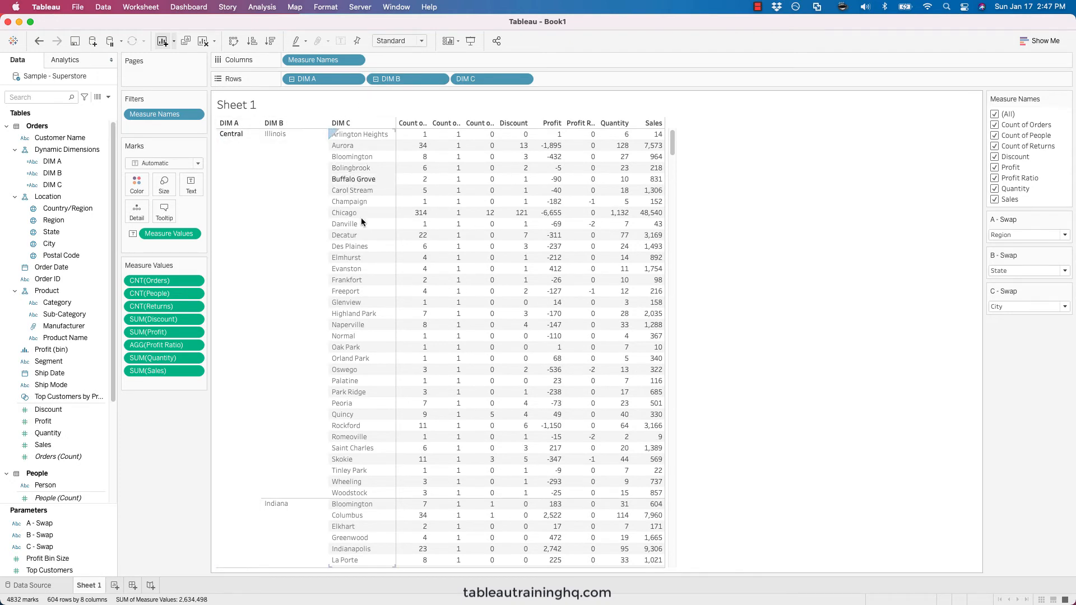
# - Set A - Swap to Category, B - Swap to Sub-Category and C - Swap to Product Name, and collapse DIM B in the table
pyautogui.click(1030, 238)
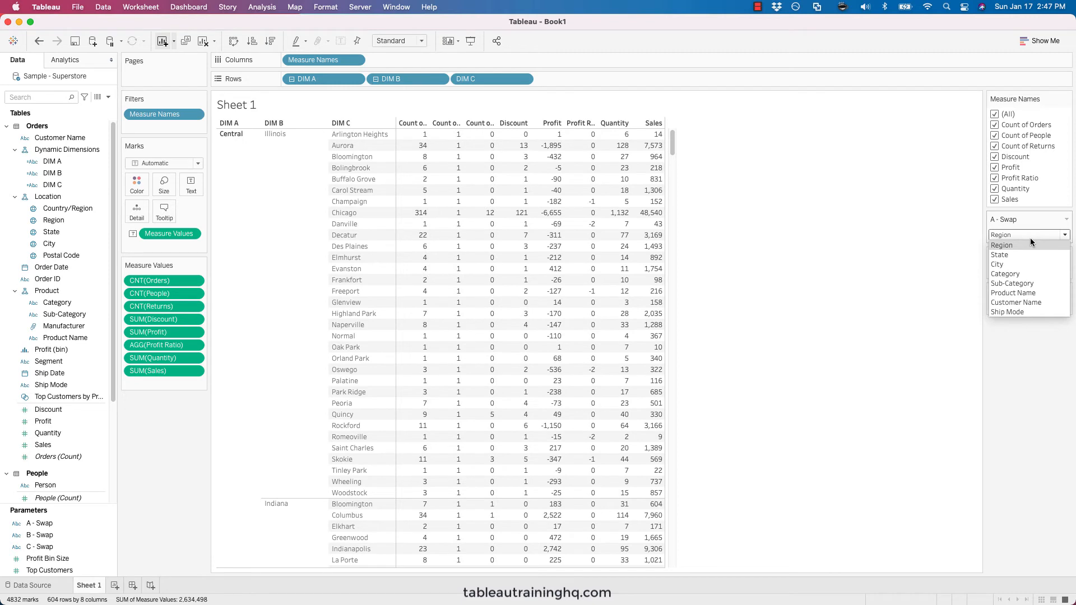
pyautogui.click(1008, 273)
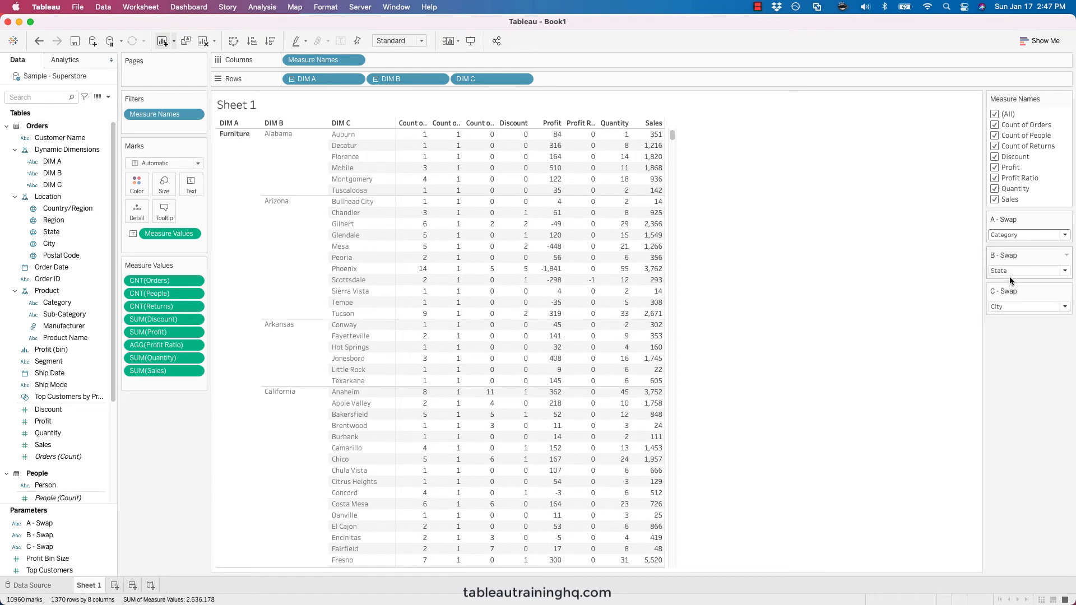
pyautogui.click(1001, 270)
pyautogui.click(1001, 319)
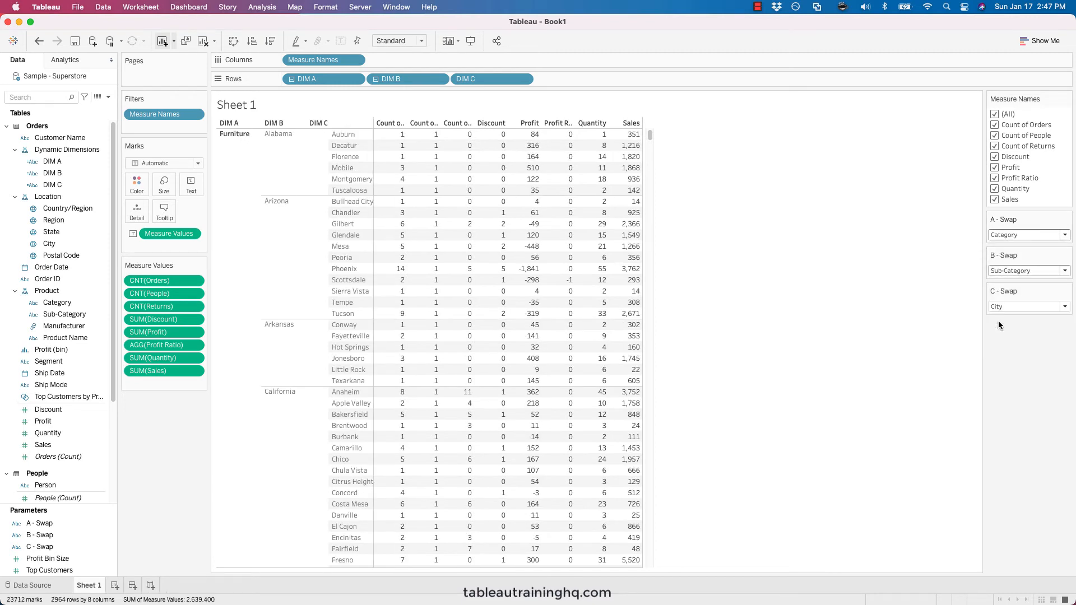
pyautogui.click(1017, 305)
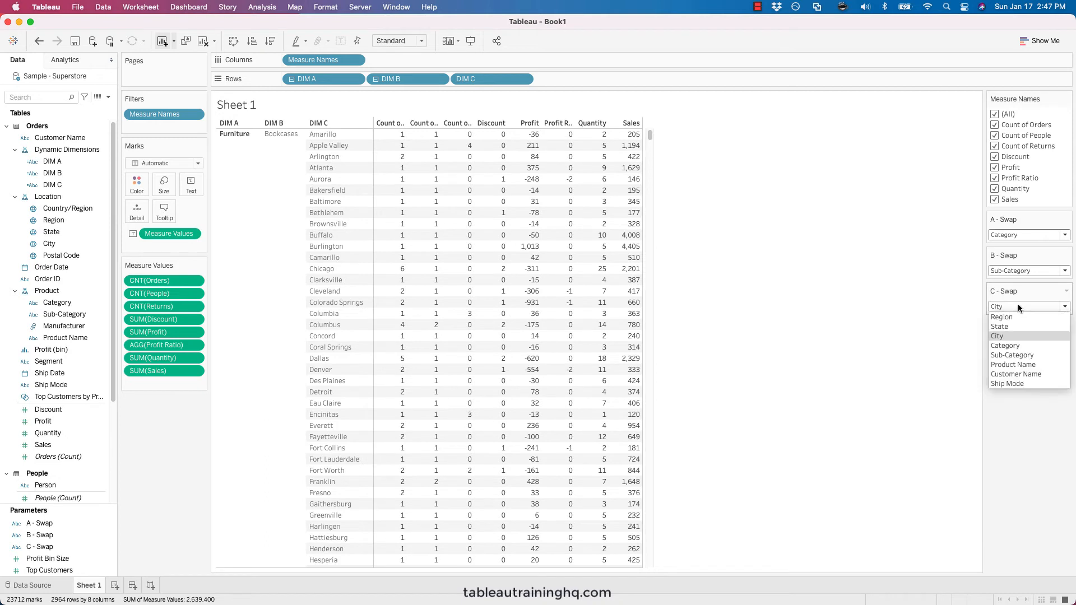
pyautogui.click(1003, 367)
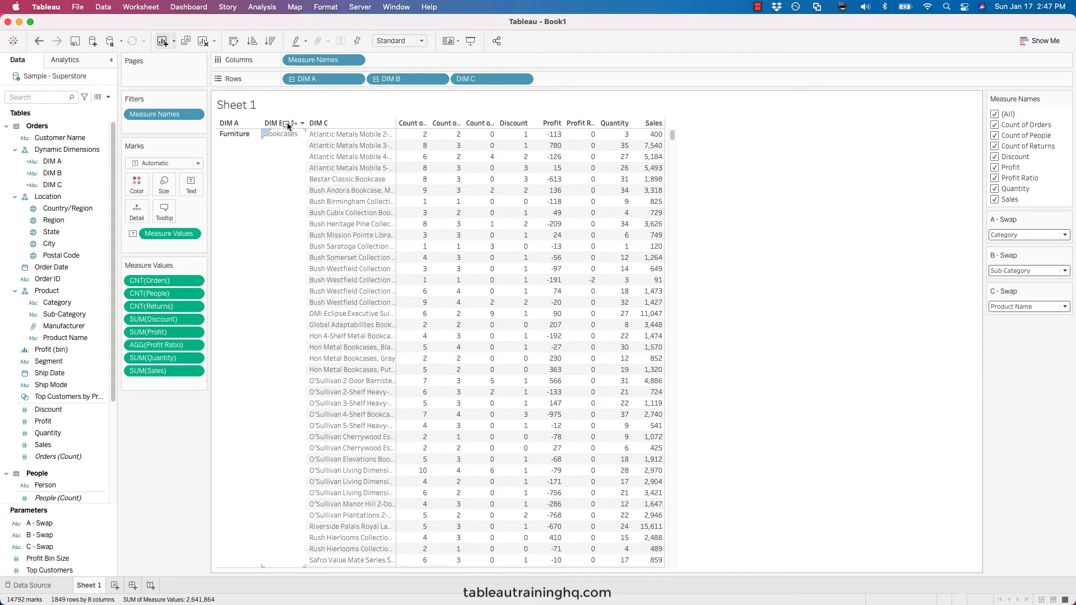
pyautogui.click(287, 123)
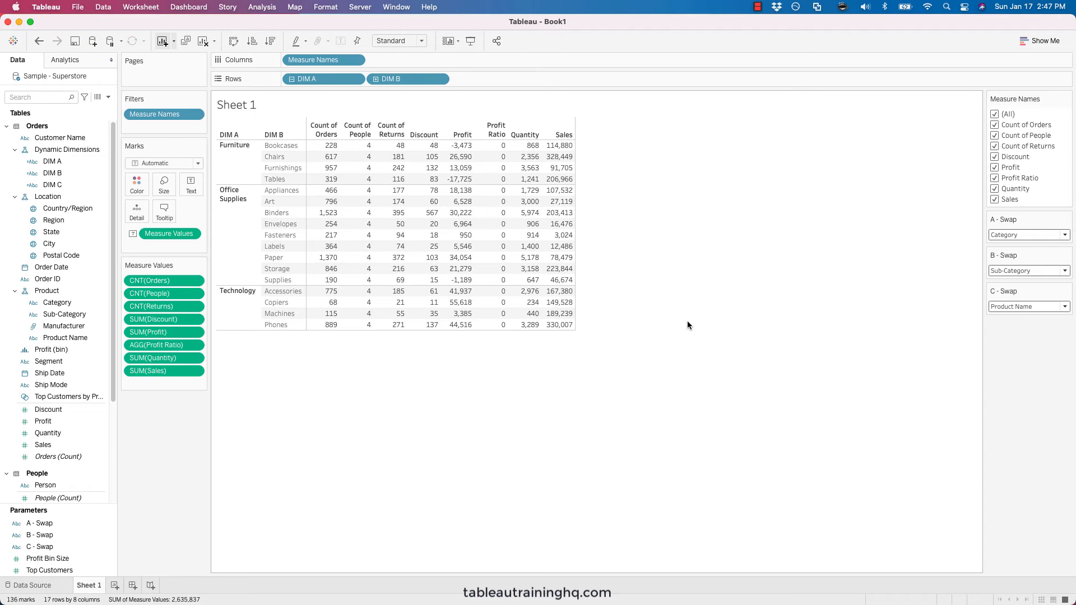
# - Create a new dashboard with a fixed size of A4 Landscape (1169 x 827)
pyautogui.click(132, 586)
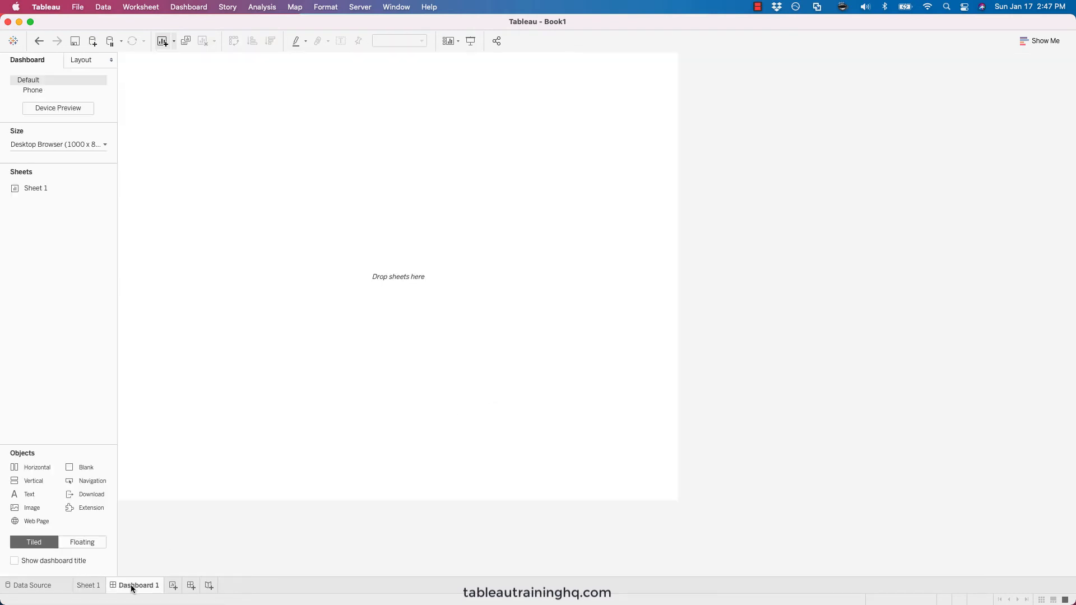
pyautogui.click(53, 147)
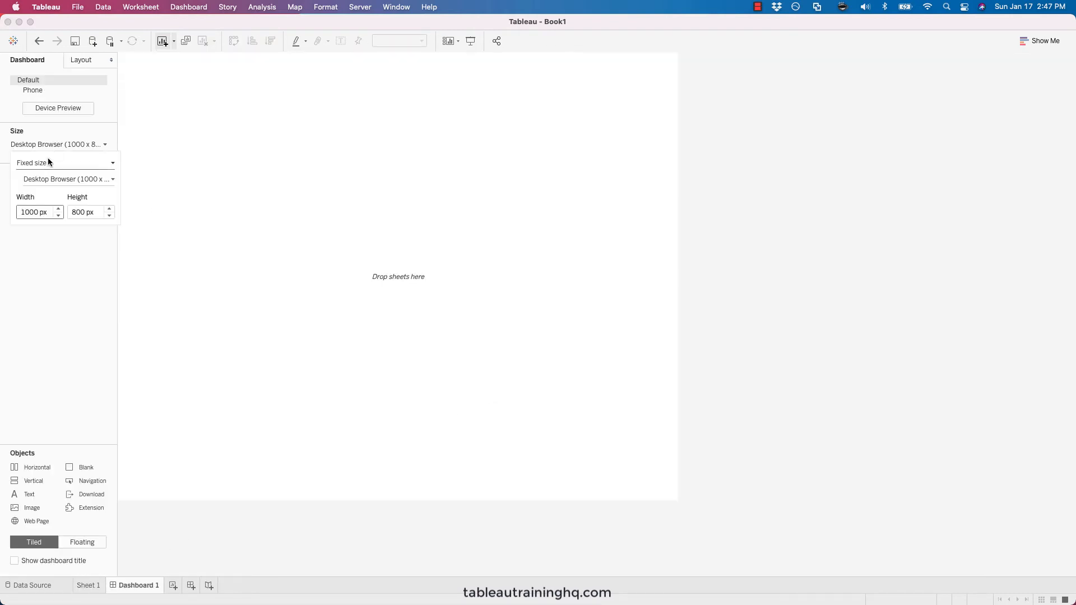
pyautogui.click(45, 163)
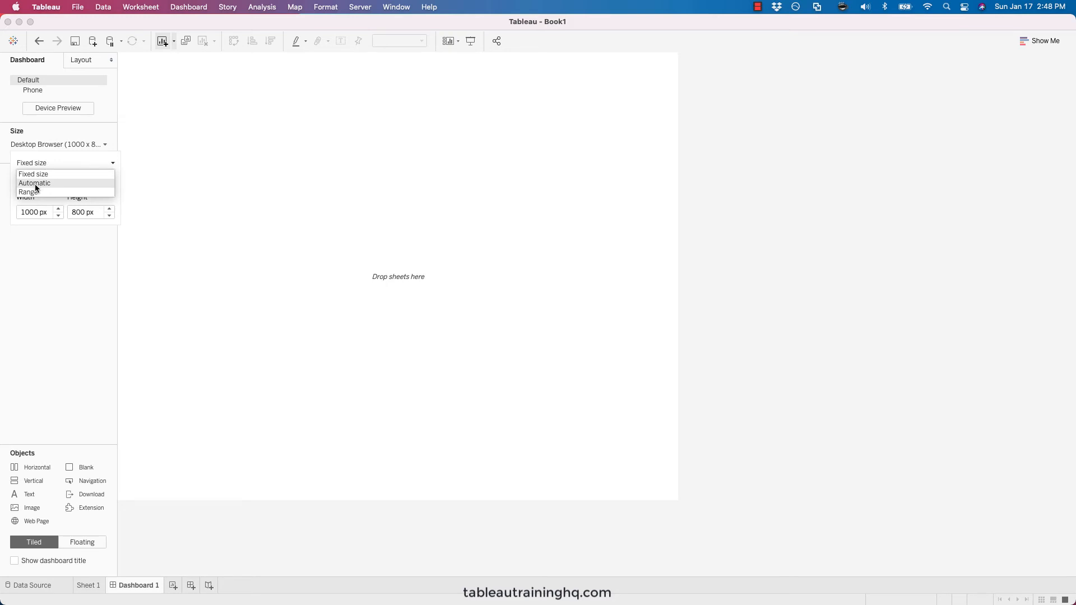
pyautogui.click(32, 174)
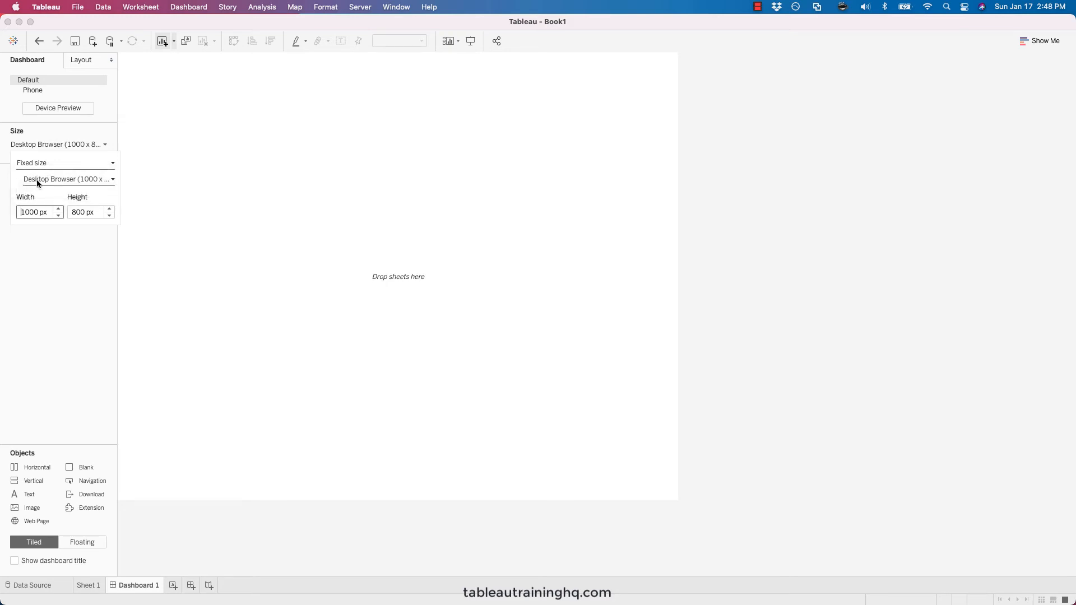
pyautogui.click(38, 183)
pyautogui.click(56, 335)
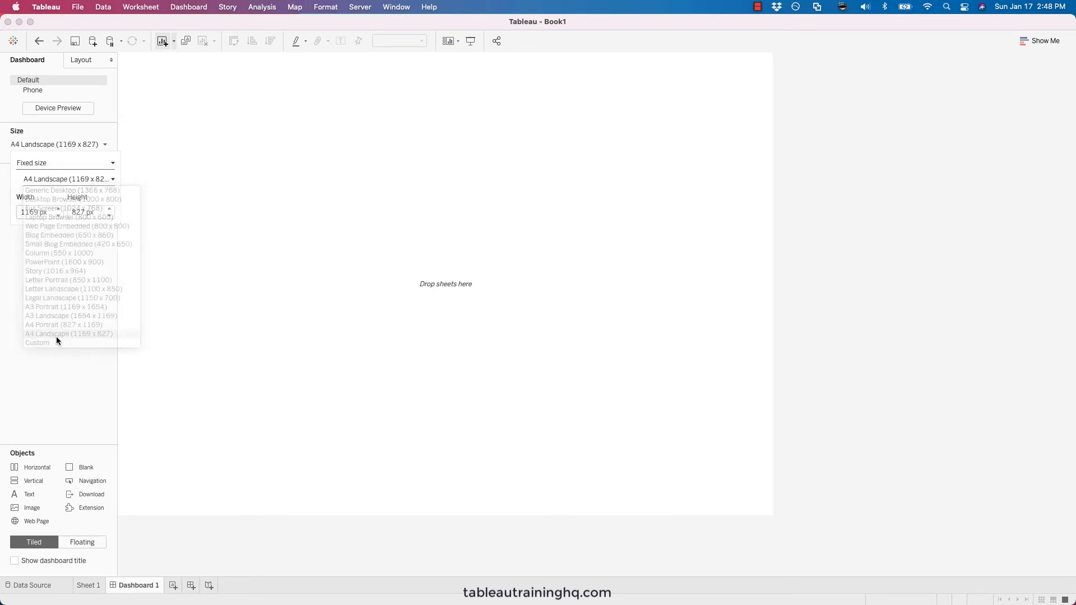
pyautogui.click(86, 325)
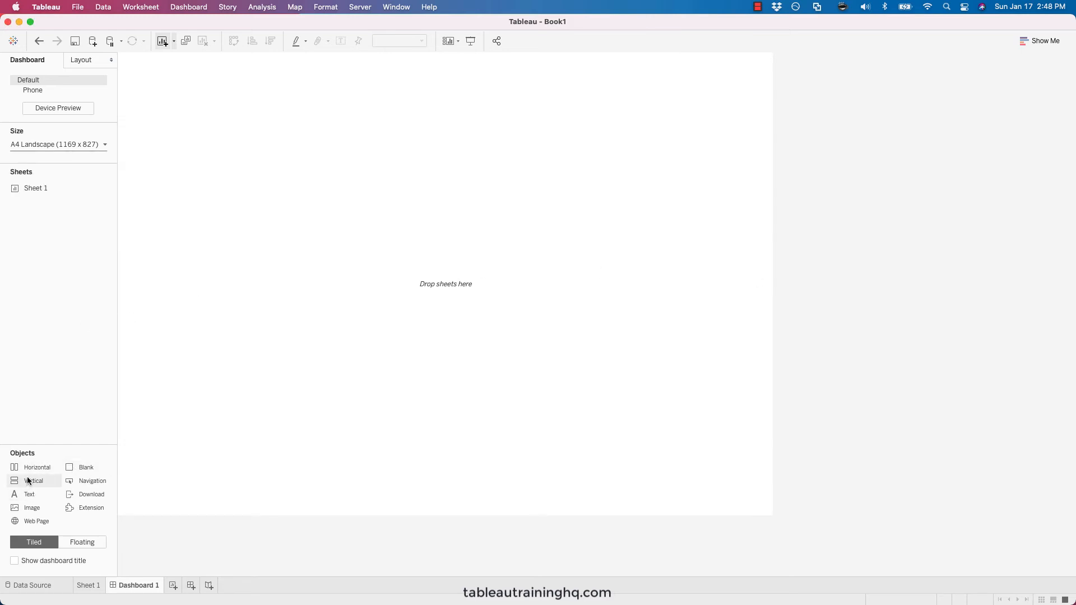
# - Fill the dashboard with a tiled horizontal container and place Sheet 1 inside it
pyautogui.moveTo(30, 466); pyautogui.dragTo(301, 418)
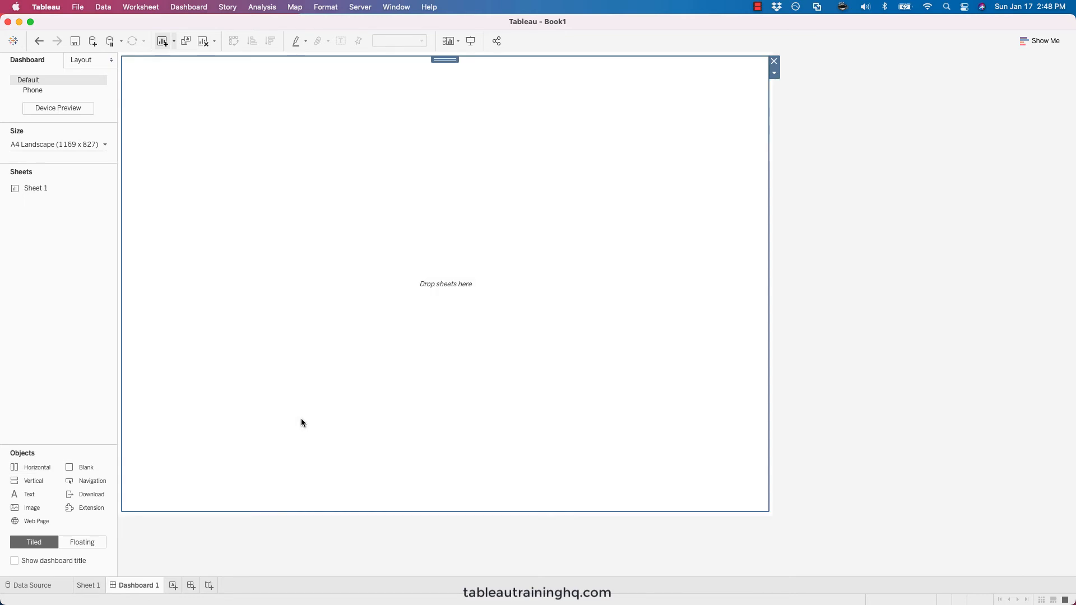
pyautogui.click(78, 60)
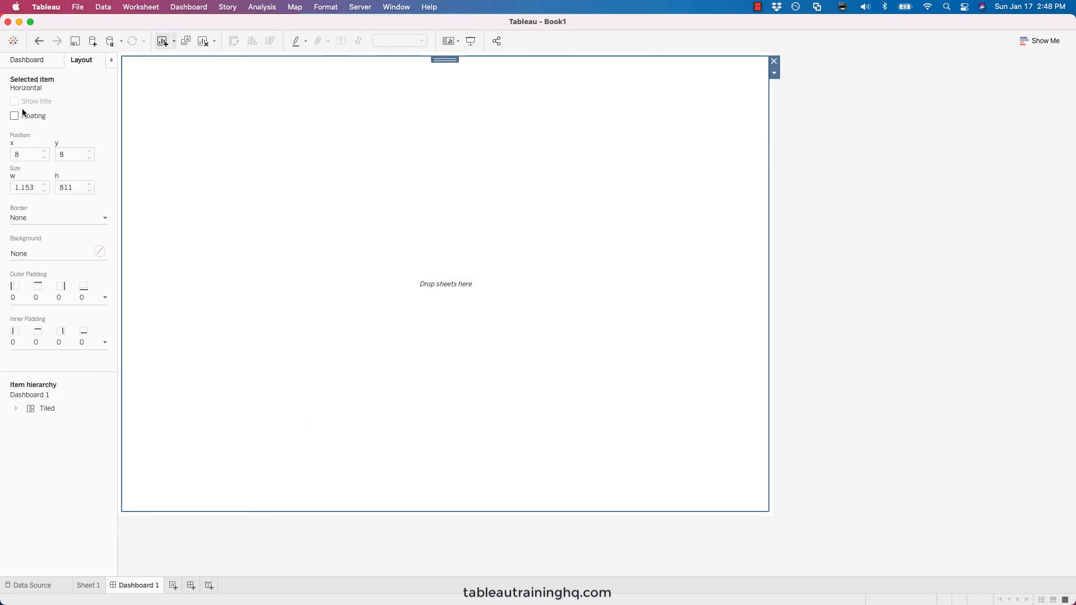
pyautogui.click(27, 60)
pyautogui.moveTo(22, 189)
pyautogui.moveTo(20, 191); pyautogui.dragTo(347, 305)
# - Give the vertical container holding the Measure Names filter and swap controls a light grey background
pyautogui.doubleClick(531, 60)
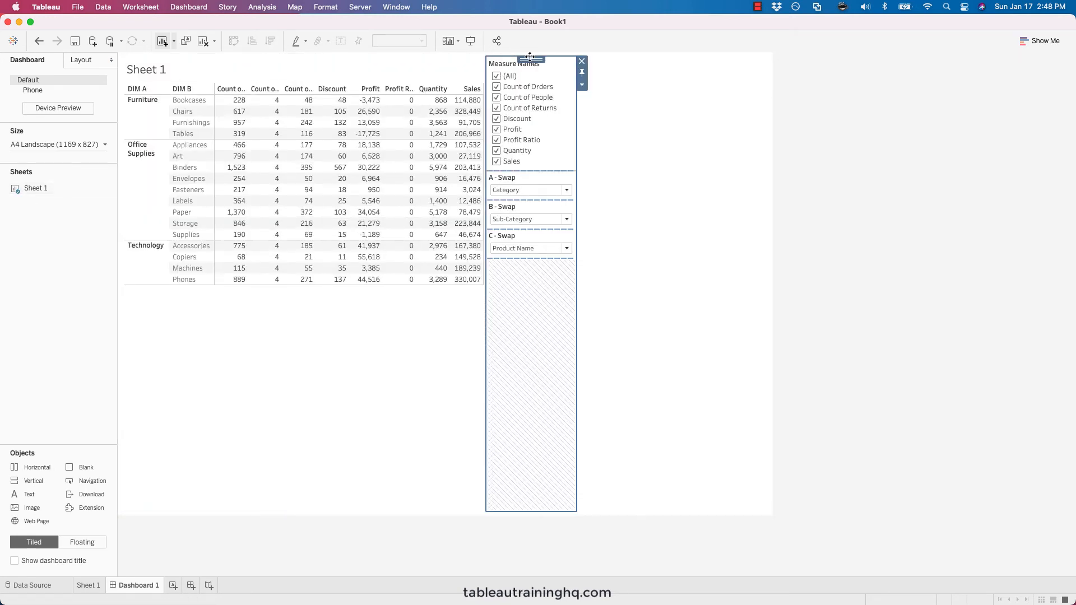
pyautogui.click(78, 59)
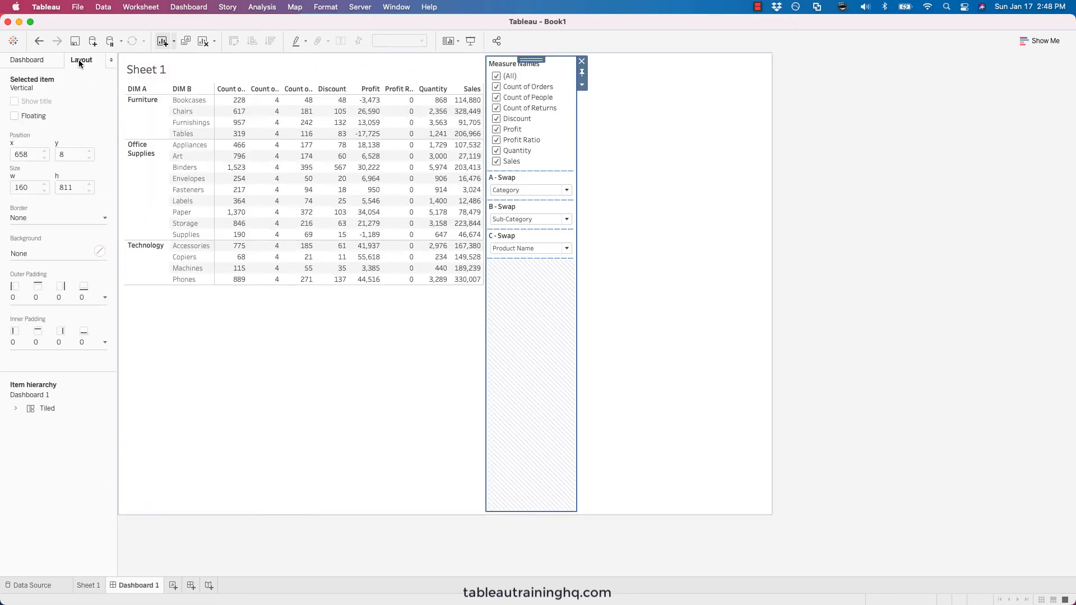
pyautogui.click(96, 253)
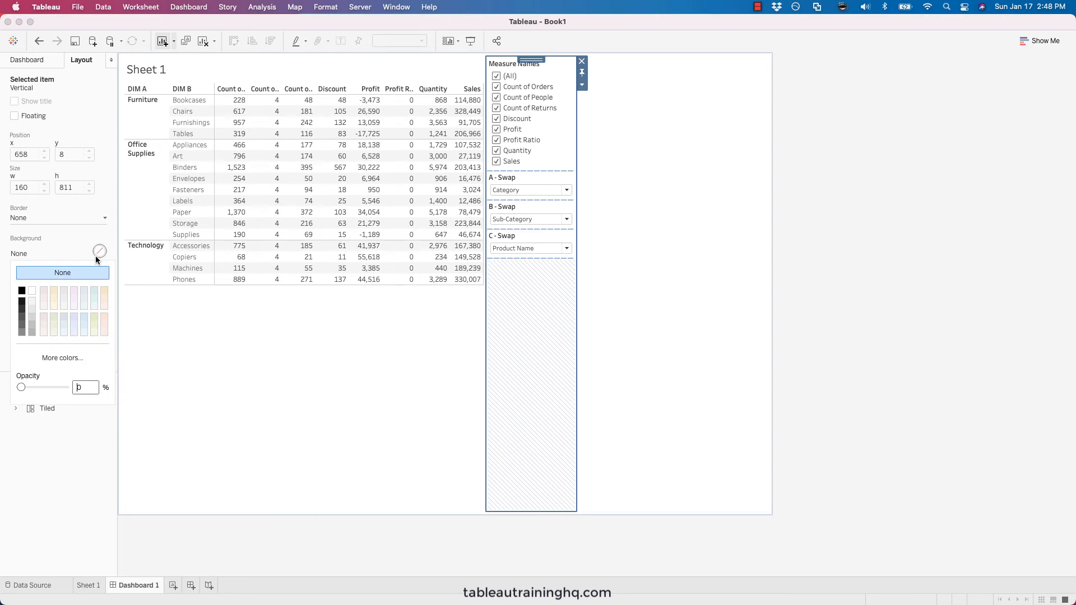
pyautogui.click(29, 301)
pyautogui.click(829, 354)
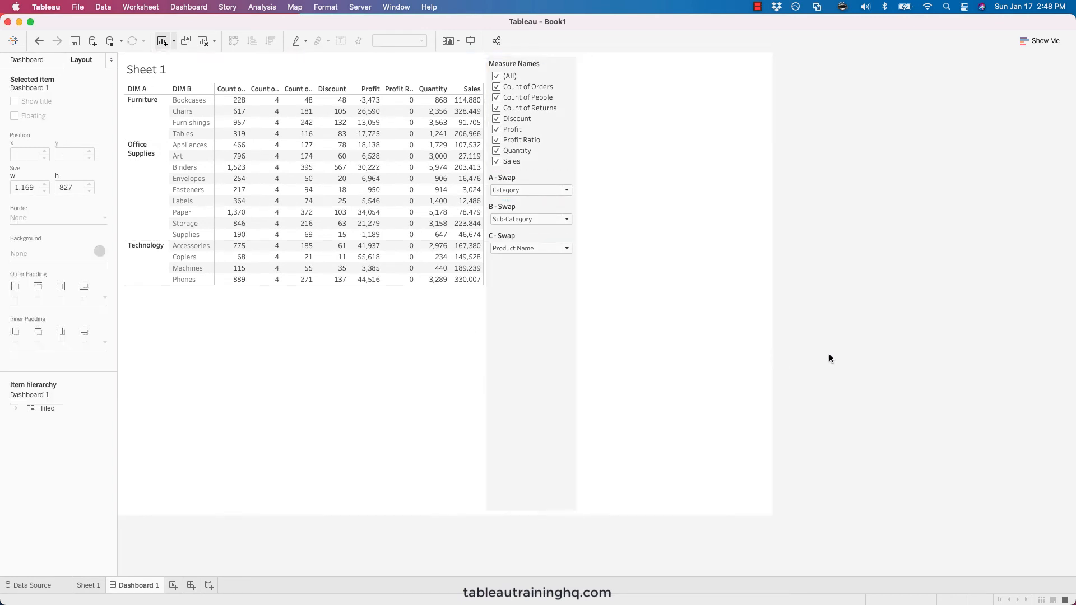
# - Widen Sheet 1 on the dashboard to about 976 pixels, moving the grey filter and swap controls column toward the dashboard's outer edge
pyautogui.click(543, 364)
pyautogui.click(596, 348)
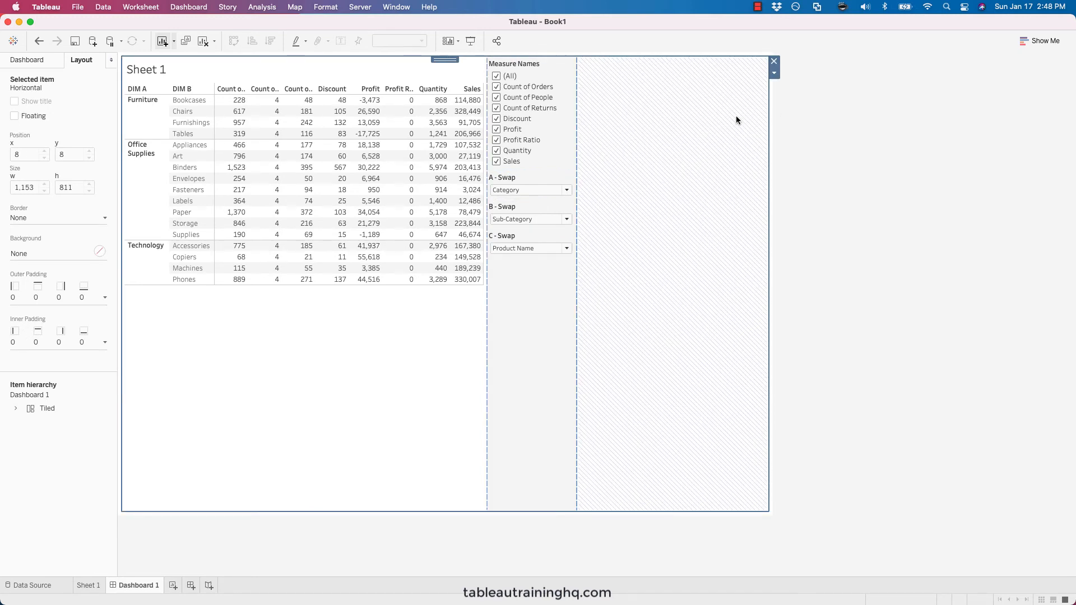
pyautogui.moveTo(486, 81); pyautogui.dragTo(572, 82)
pyautogui.click(697, 109)
pyautogui.click(647, 119)
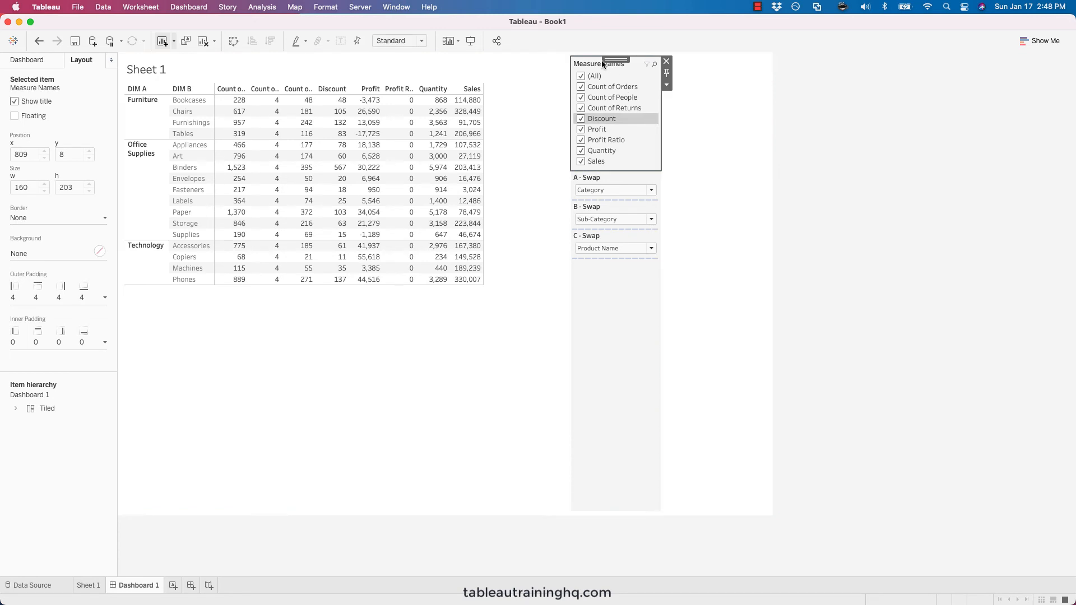
pyautogui.moveTo(571, 78); pyautogui.dragTo(655, 92)
pyautogui.click(624, 116)
pyautogui.click(680, 331)
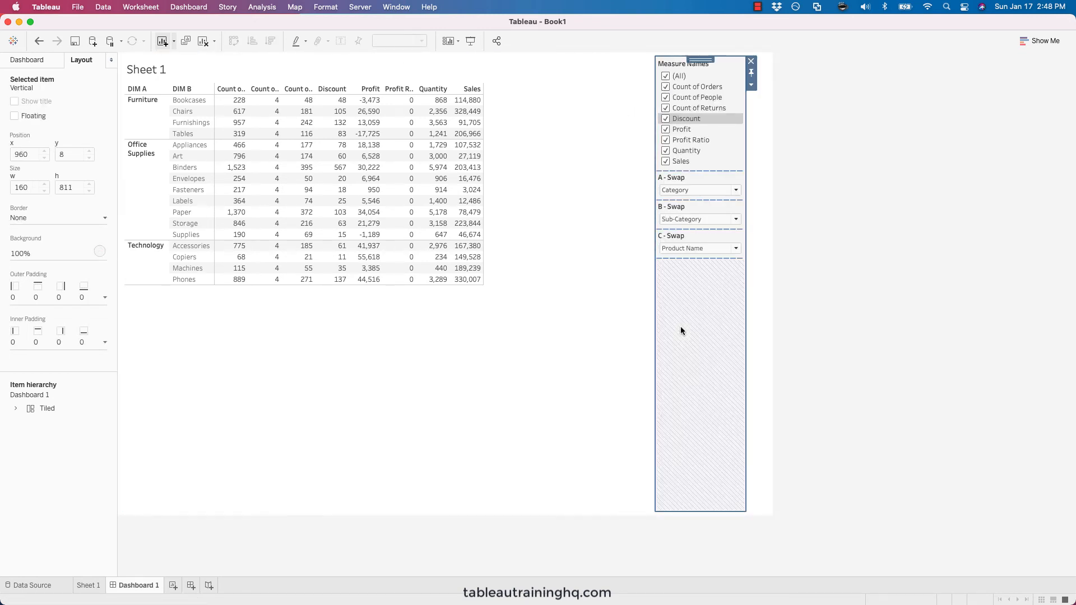
pyautogui.moveTo(651, 334); pyautogui.dragTo(669, 339)
pyautogui.doubleClick(670, 338)
pyautogui.click(611, 381)
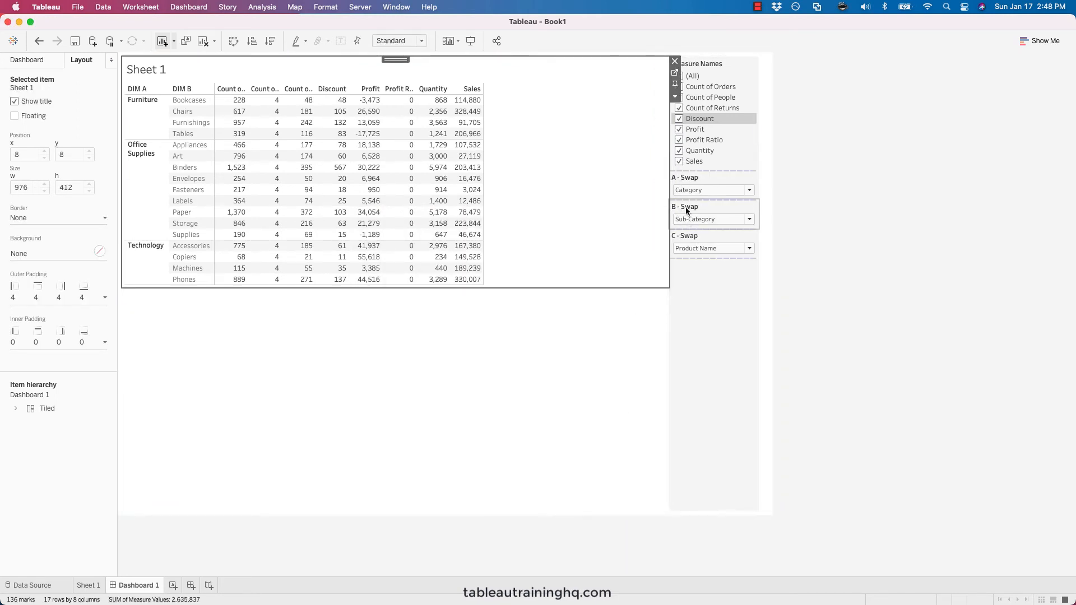
pyautogui.click(713, 286)
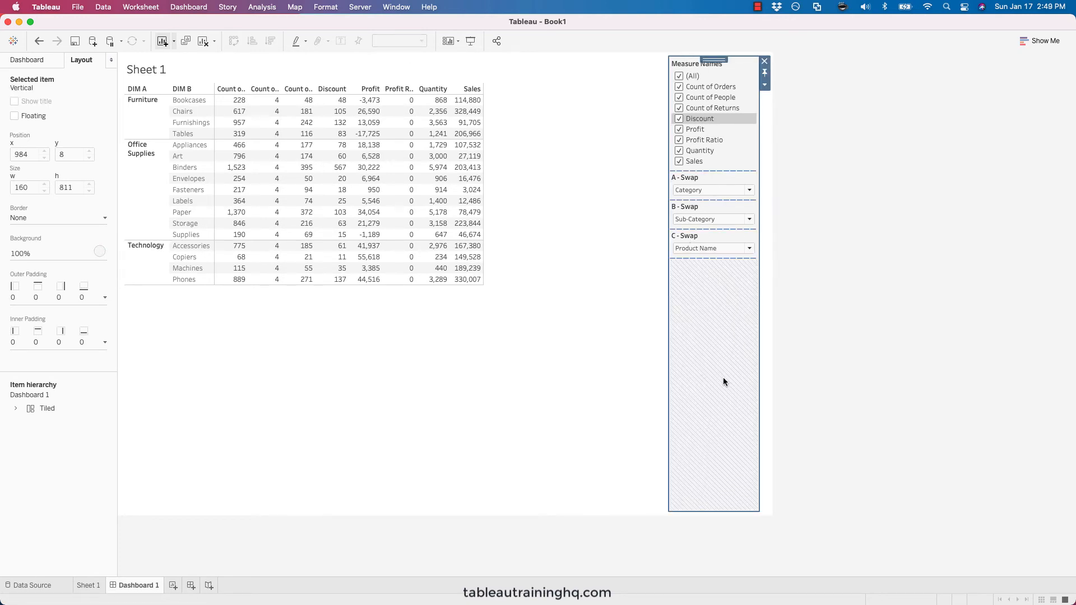
# - Compare the dashboard table with its source worksheet and review which parameters and filters can be shown for Sheet 1
pyautogui.click(89, 586)
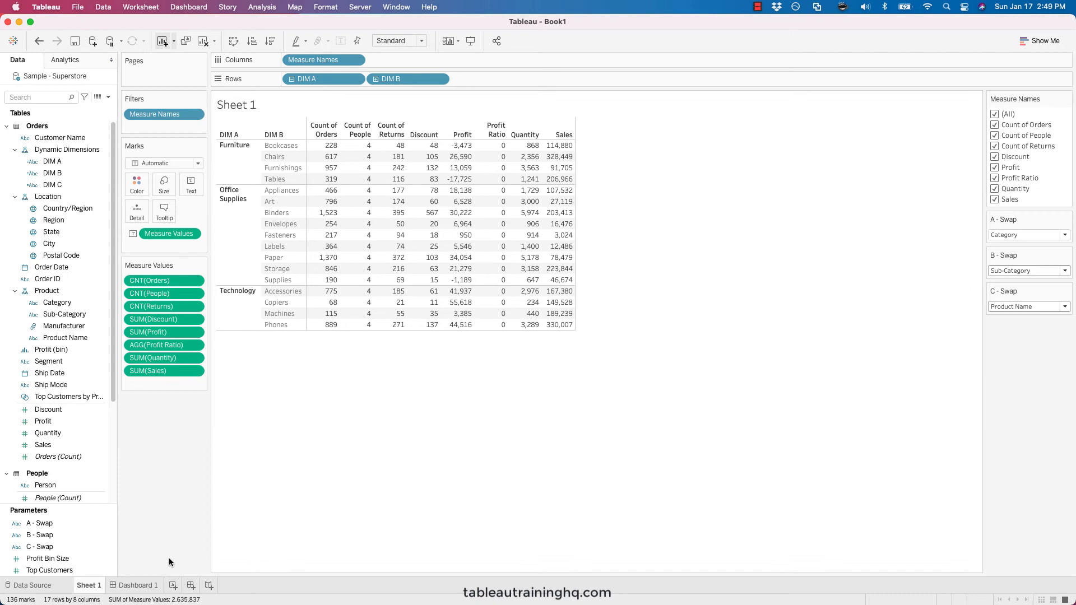
pyautogui.click(143, 585)
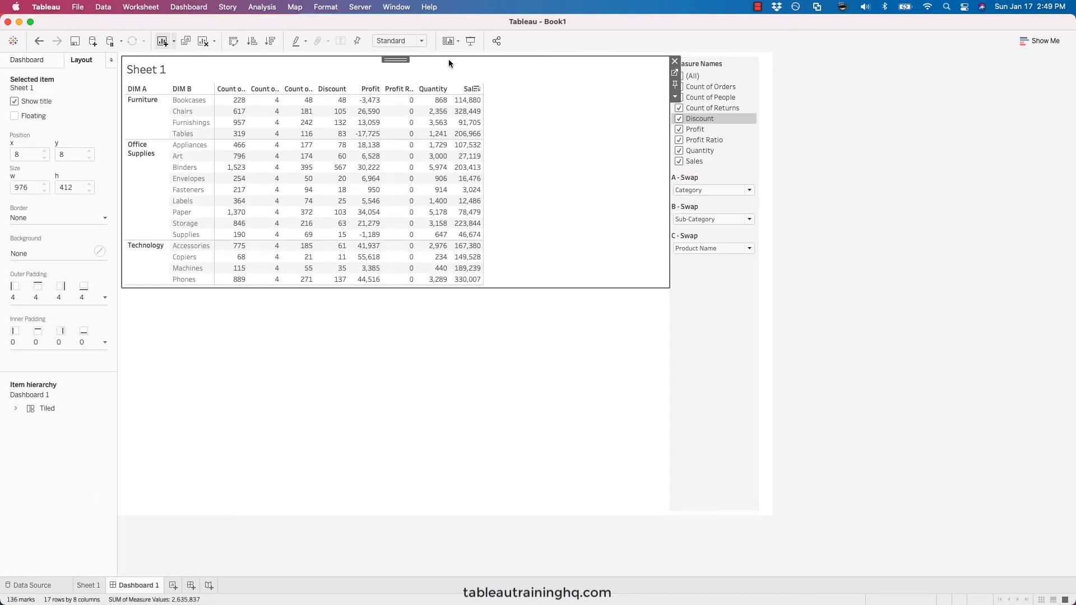
pyautogui.click(675, 97)
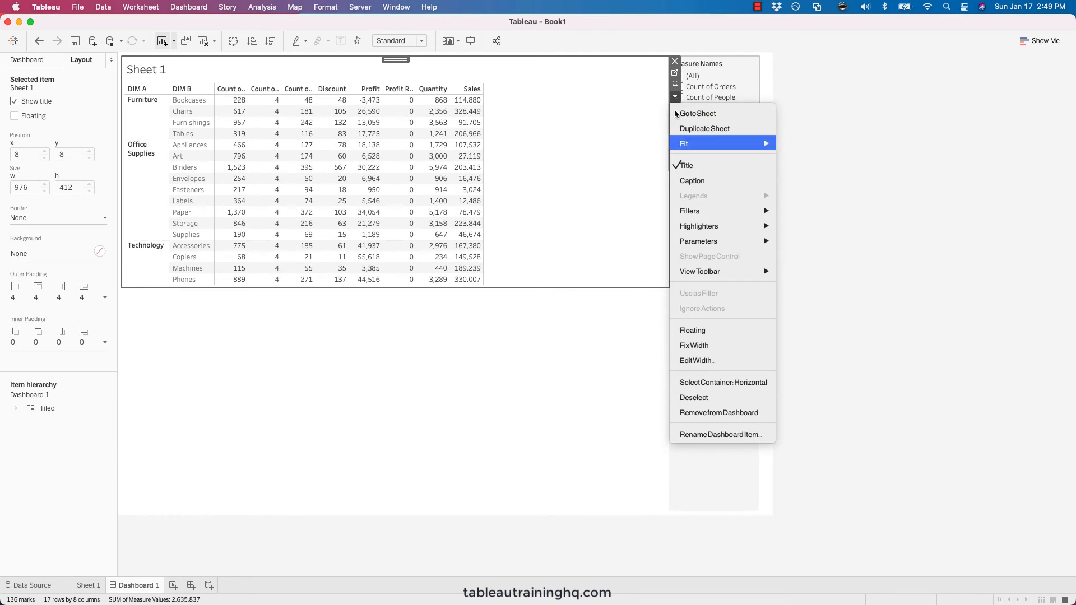
pyautogui.moveTo(699, 245)
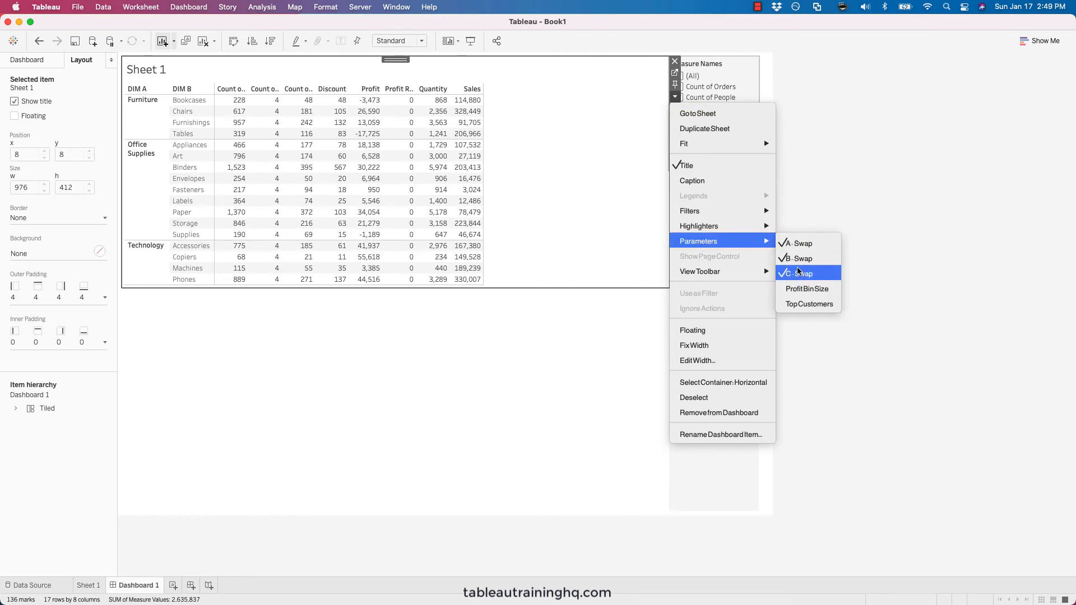
pyautogui.moveTo(692, 207)
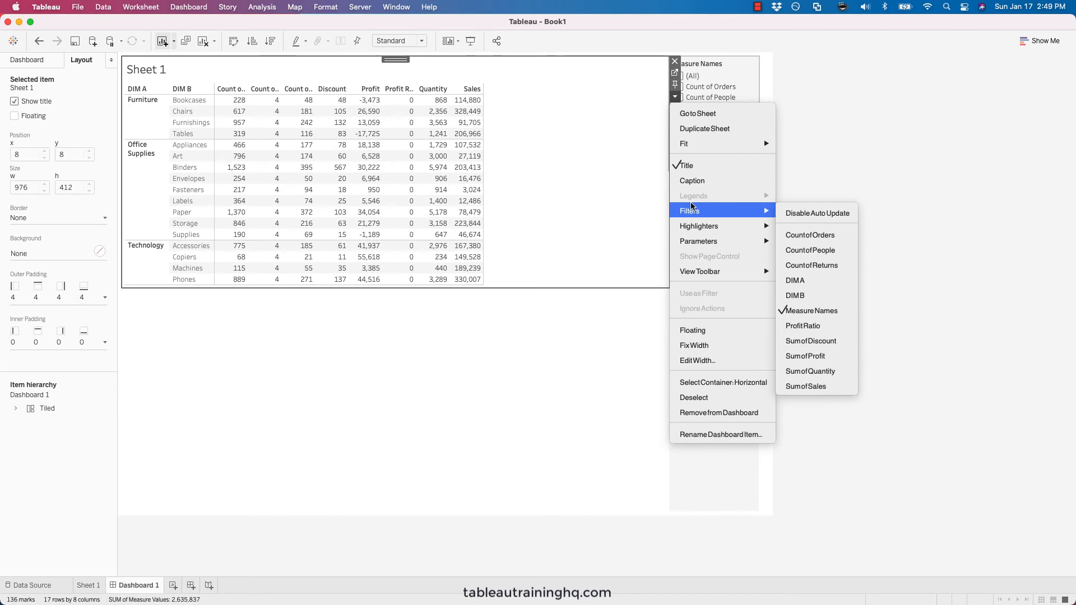
pyautogui.click(587, 225)
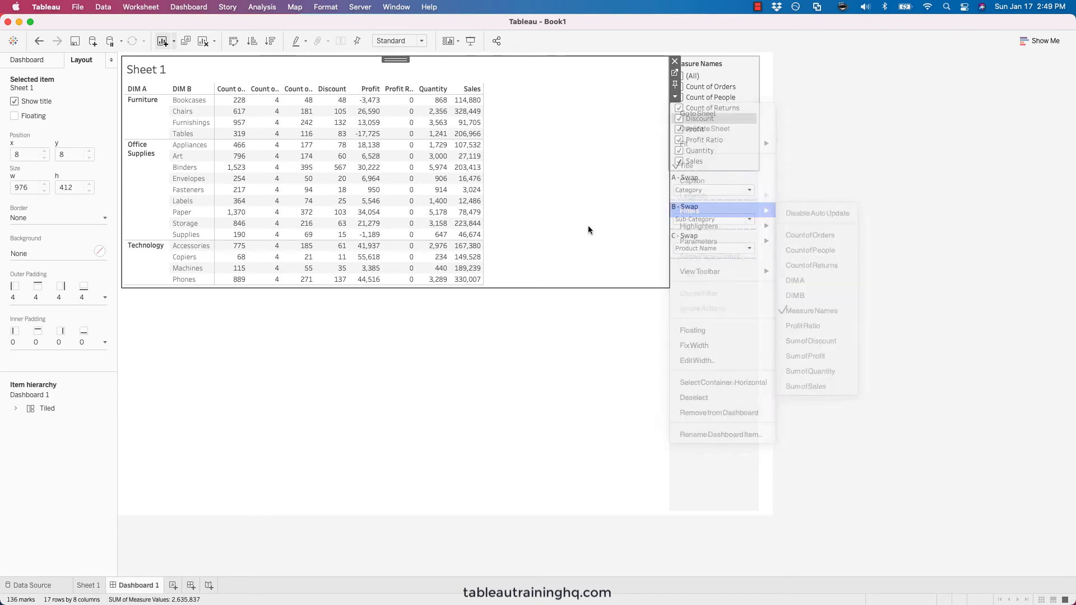
# - Set the Sheet 1 table on the dashboard to Fit Width
pyautogui.click(399, 41)
pyautogui.click(392, 60)
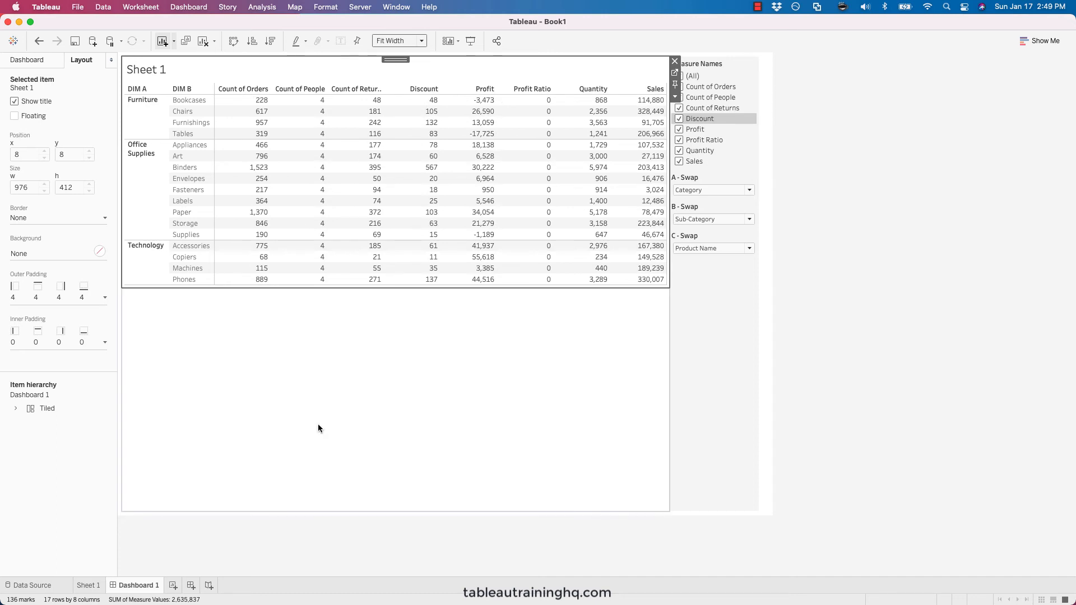
pyautogui.click(708, 362)
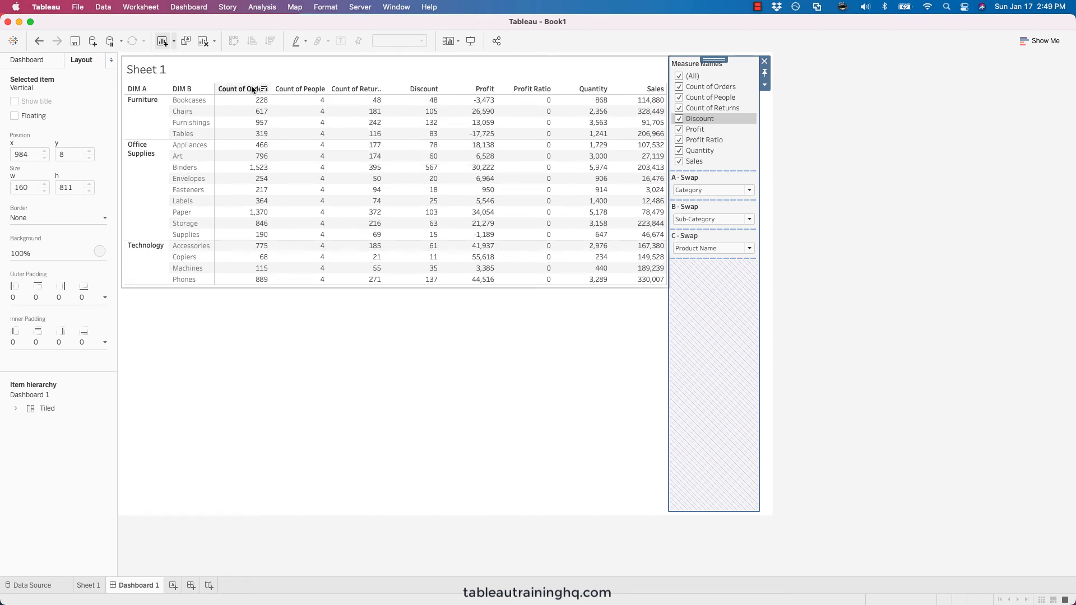
# - Center the Sheet 1 title and replace the sheet name with the A - Swap parameter followed by a dash
pyautogui.doubleClick(200, 72)
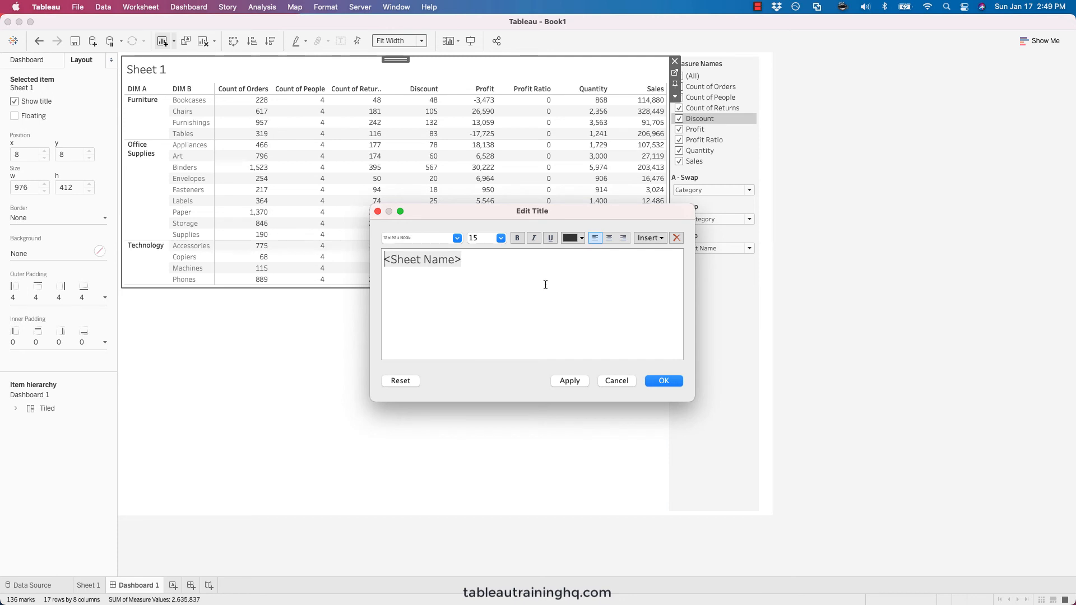
pyautogui.moveTo(545, 284); pyautogui.dragTo(361, 228)
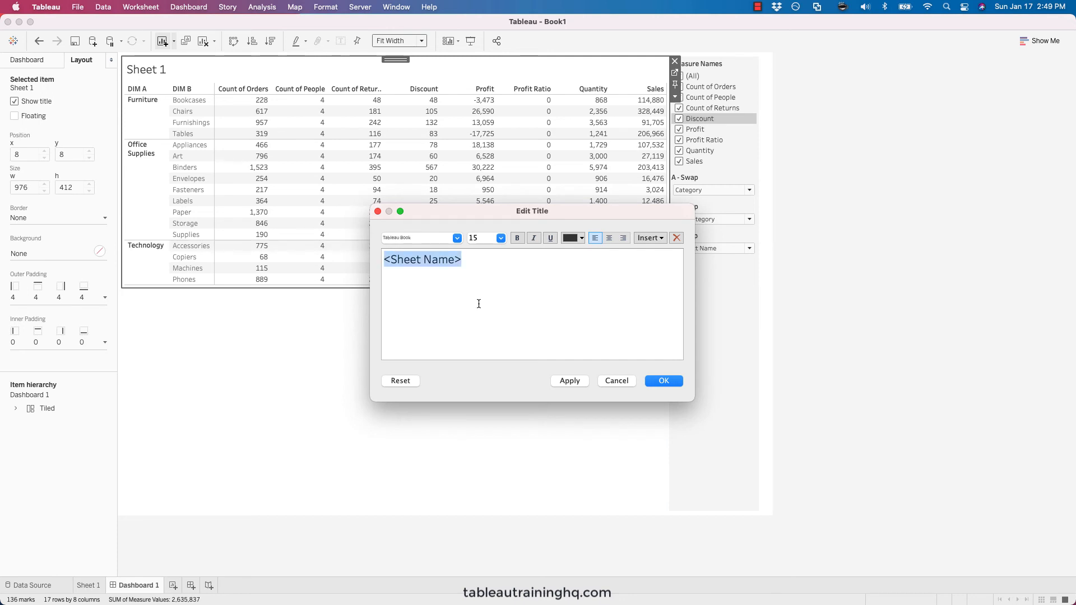
pyautogui.click(609, 239)
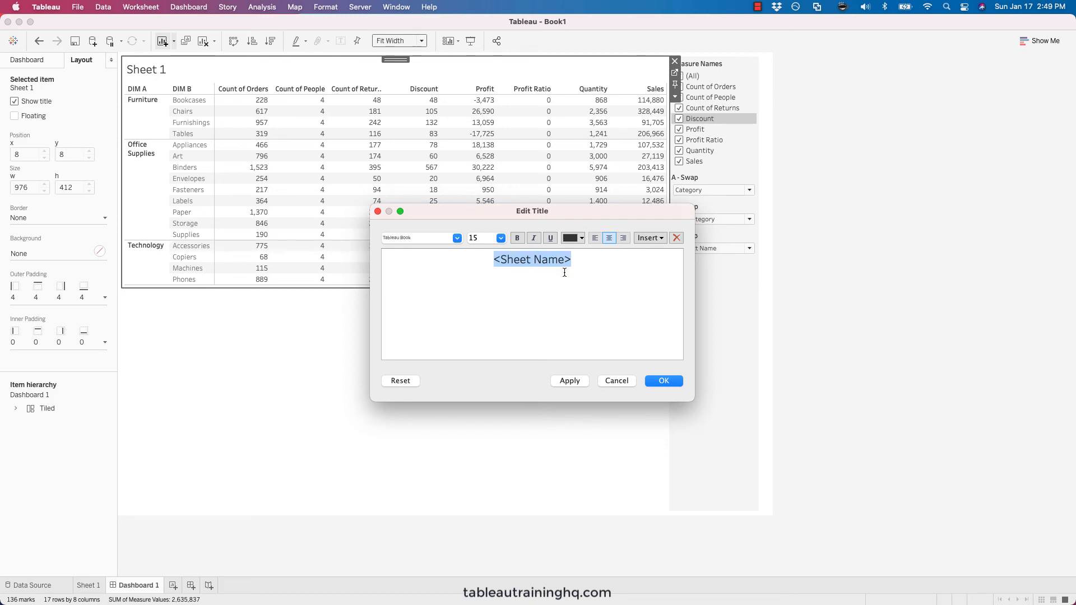
pyautogui.press('BackSpace')
pyautogui.click(651, 238)
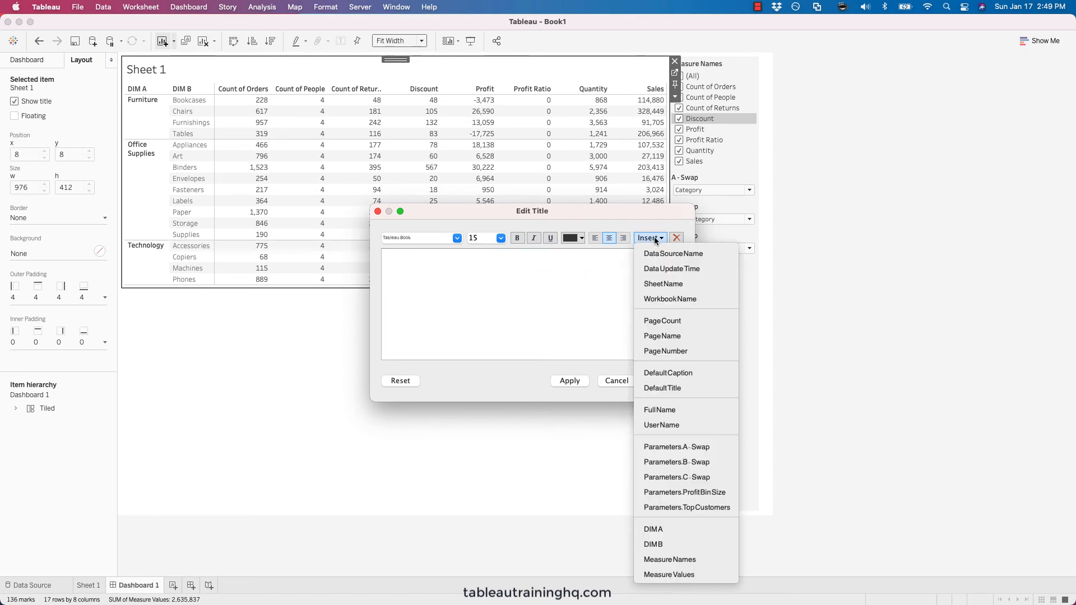
pyautogui.click(663, 447)
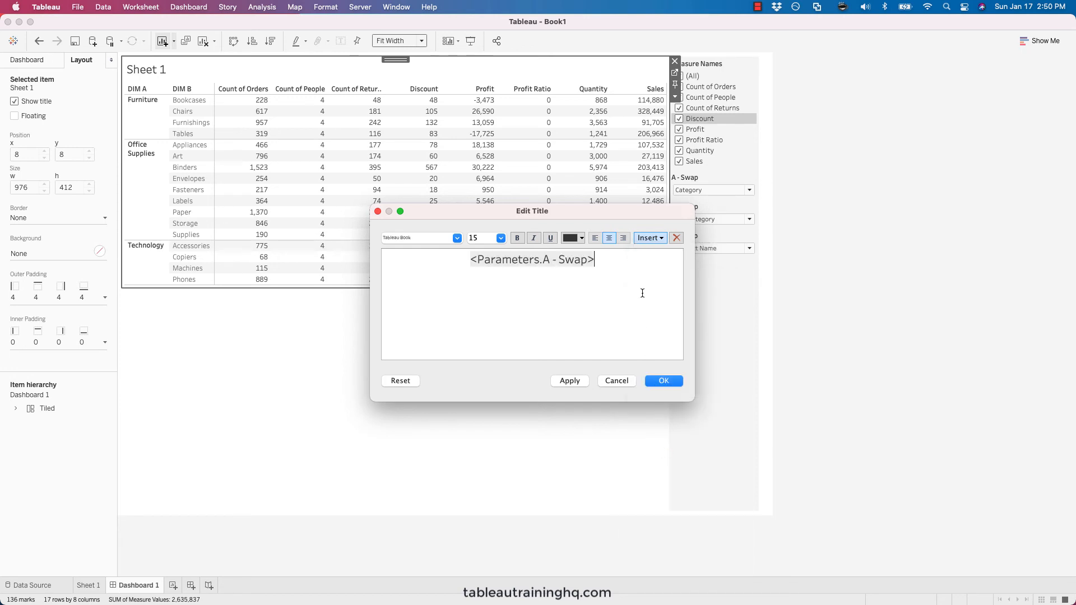
pyautogui.write('-')
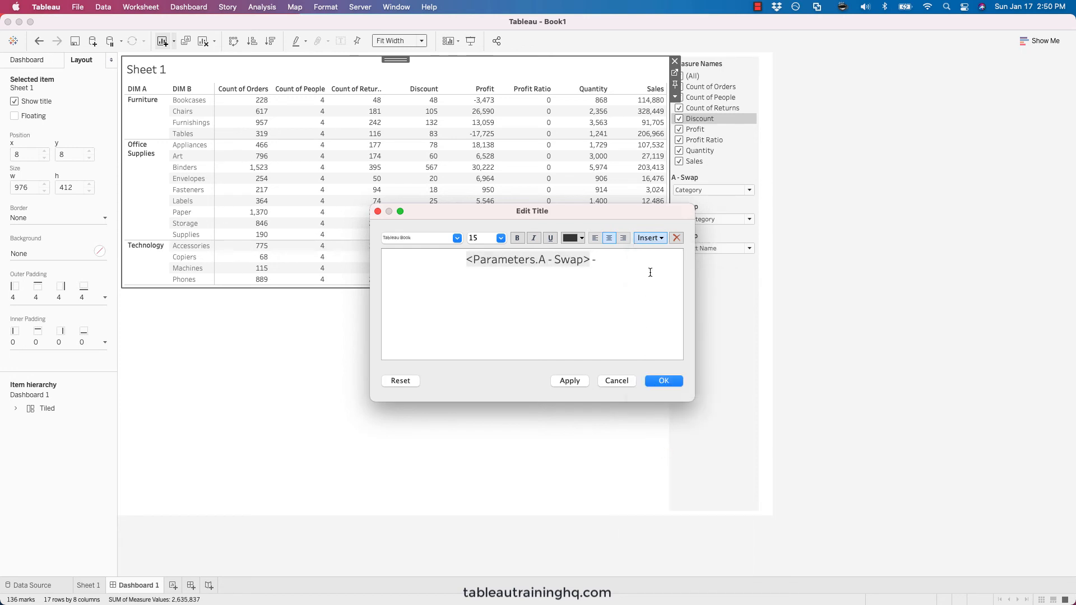
# - Append the B - Swap and C - Swap parameters to the title, separated by a dash, and apply the title
pyautogui.click(661, 240)
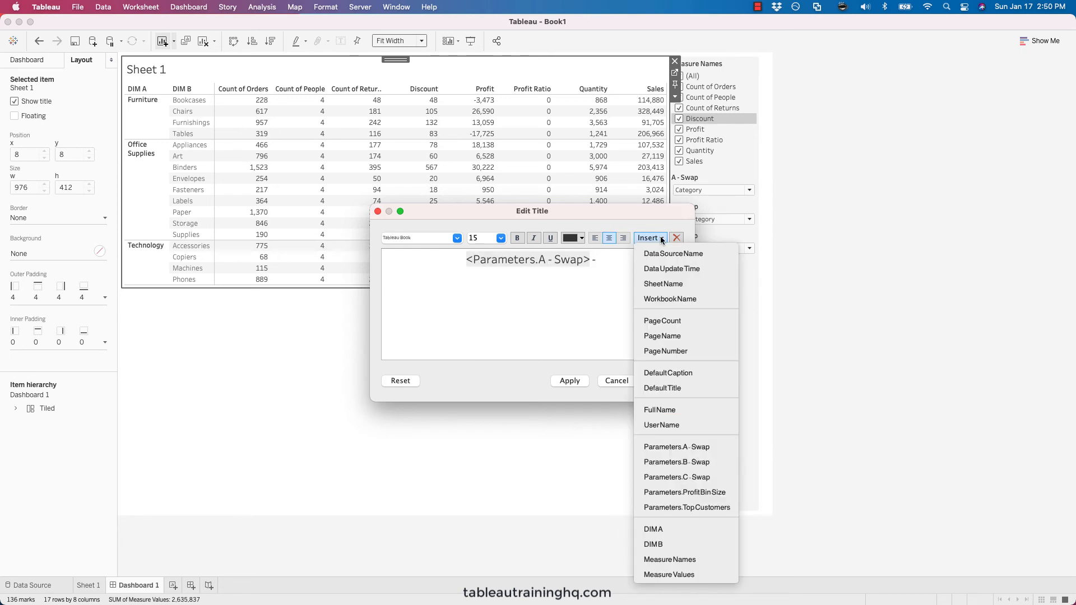
pyautogui.click(662, 461)
pyautogui.write('-')
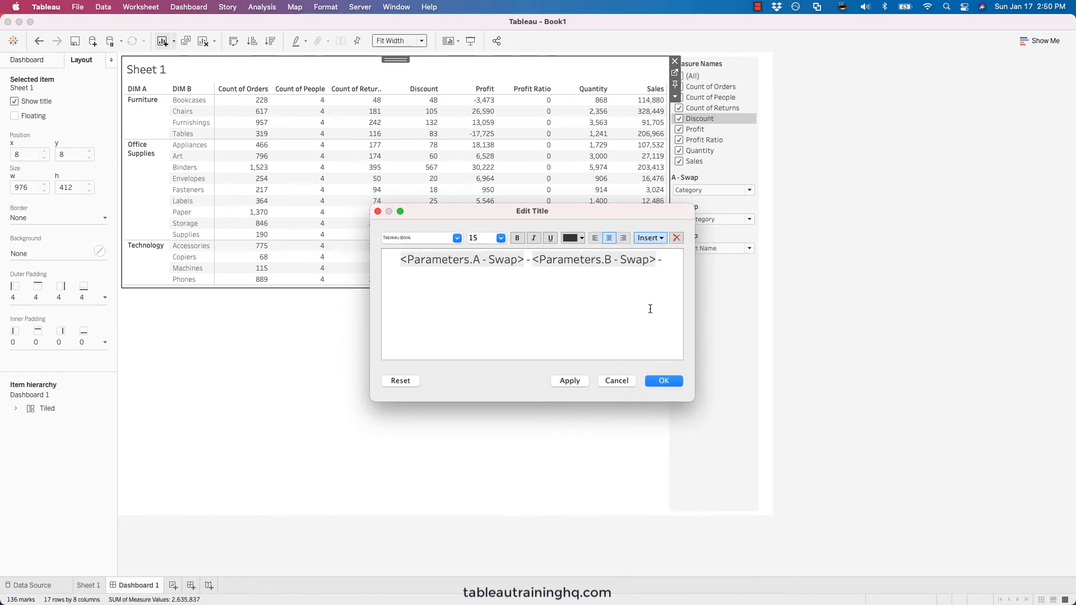
pyautogui.click(659, 238)
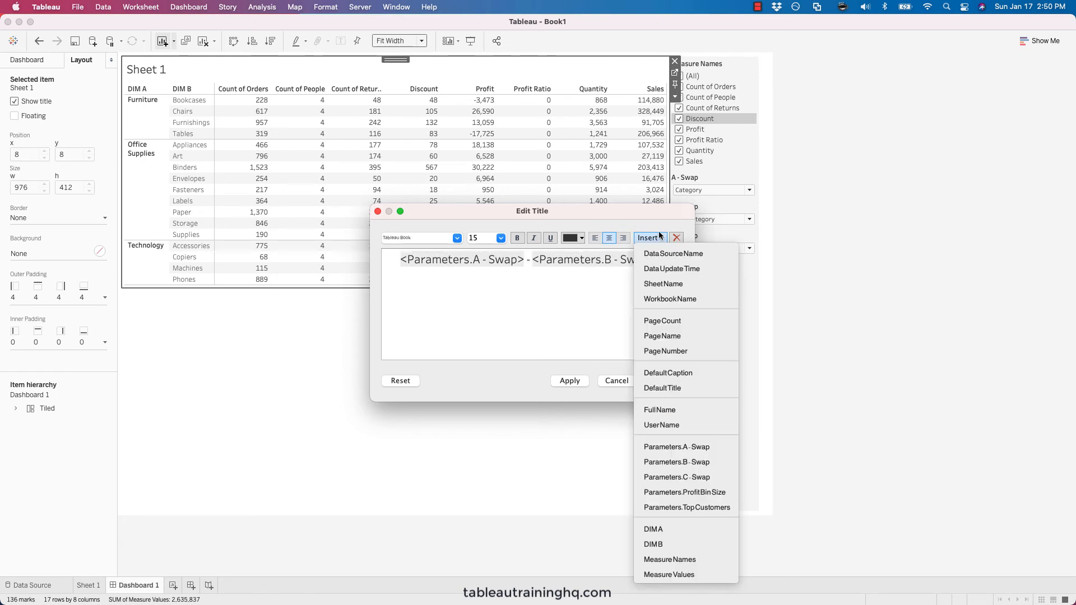
pyautogui.click(659, 475)
pyautogui.click(570, 381)
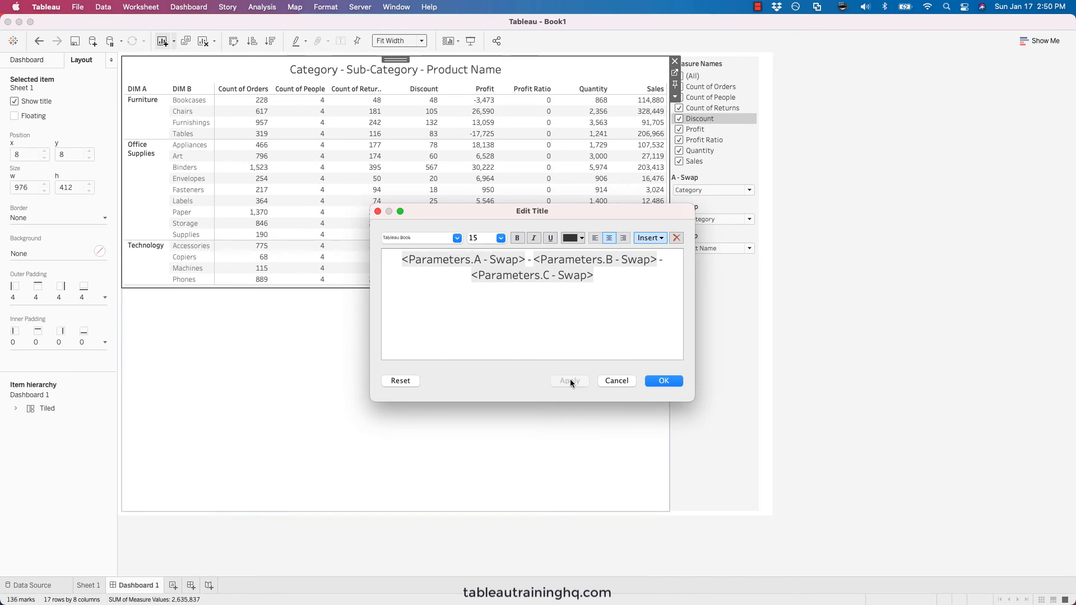
pyautogui.click(678, 385)
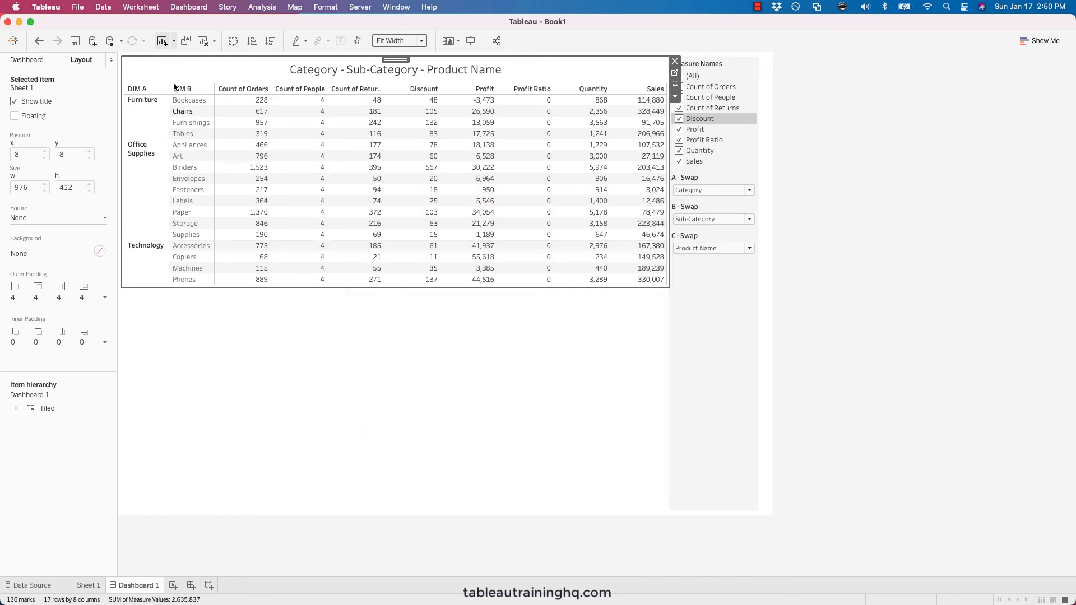
# - Expand DIM B in the dashboard table to show DIM C, and set C - Swap to Ship Mode
pyautogui.click(193, 89)
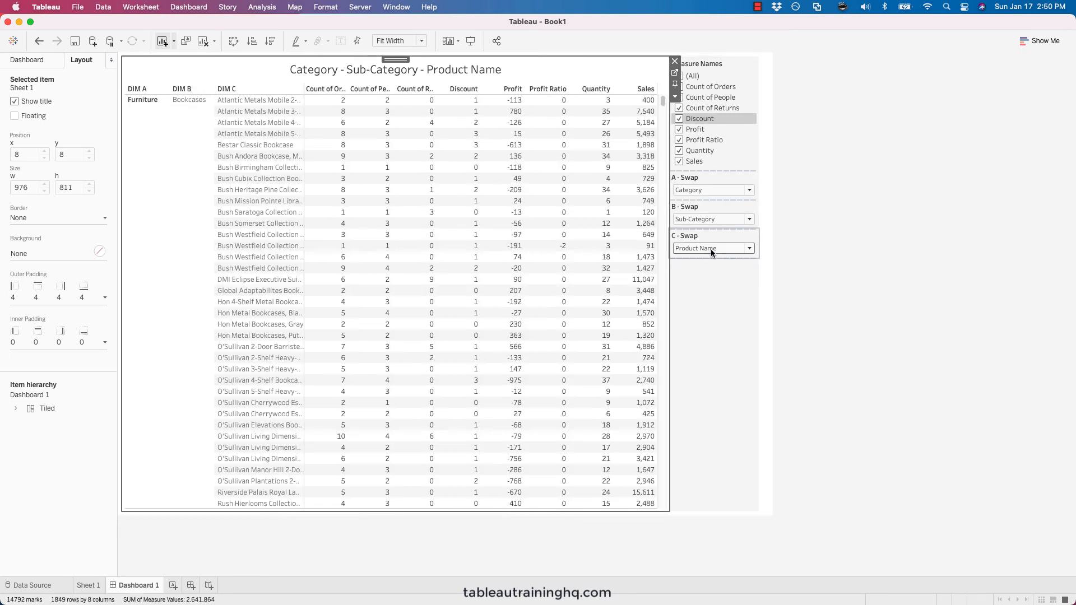
pyautogui.click(727, 249)
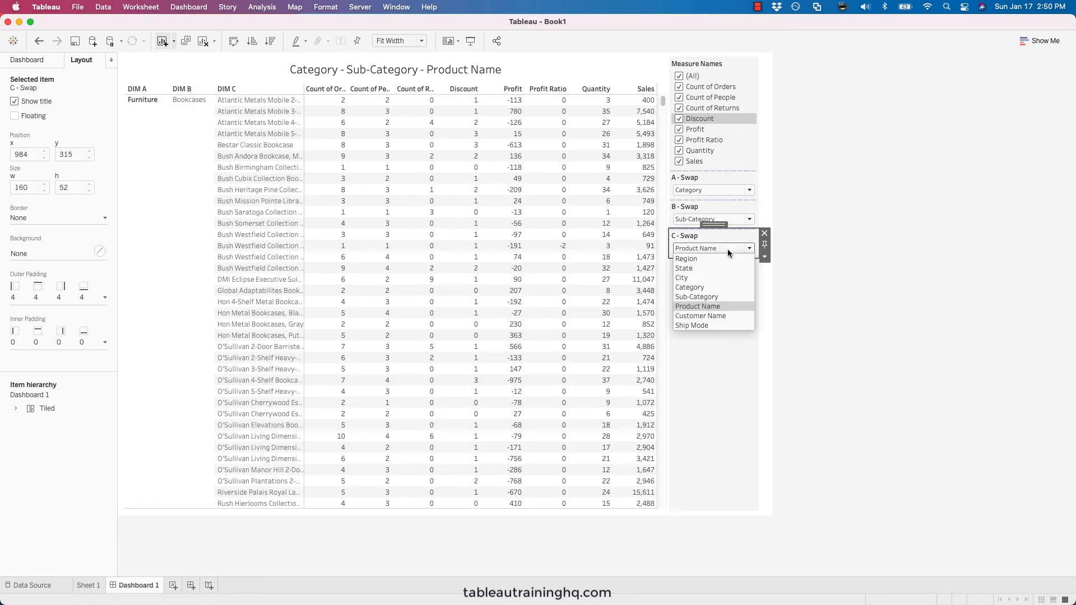
pyautogui.click(697, 325)
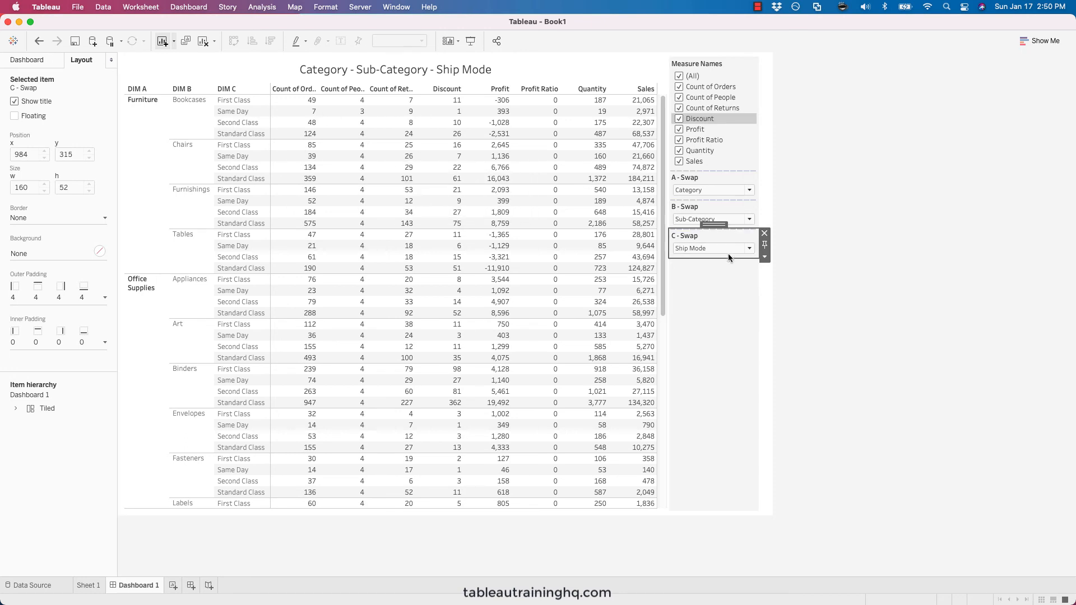
pyautogui.click(711, 248)
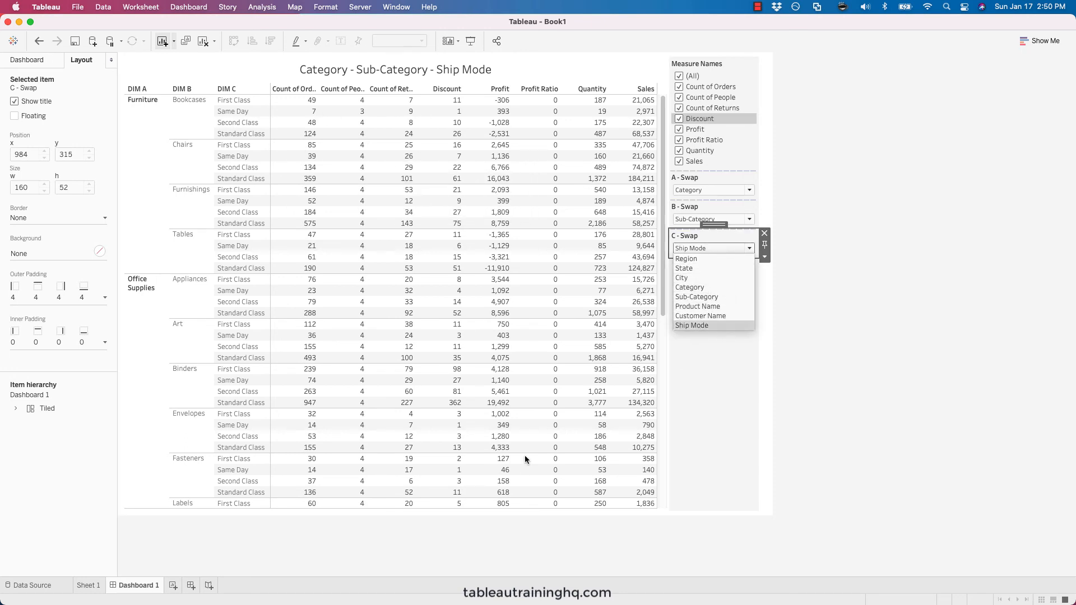
pyautogui.click(572, 77)
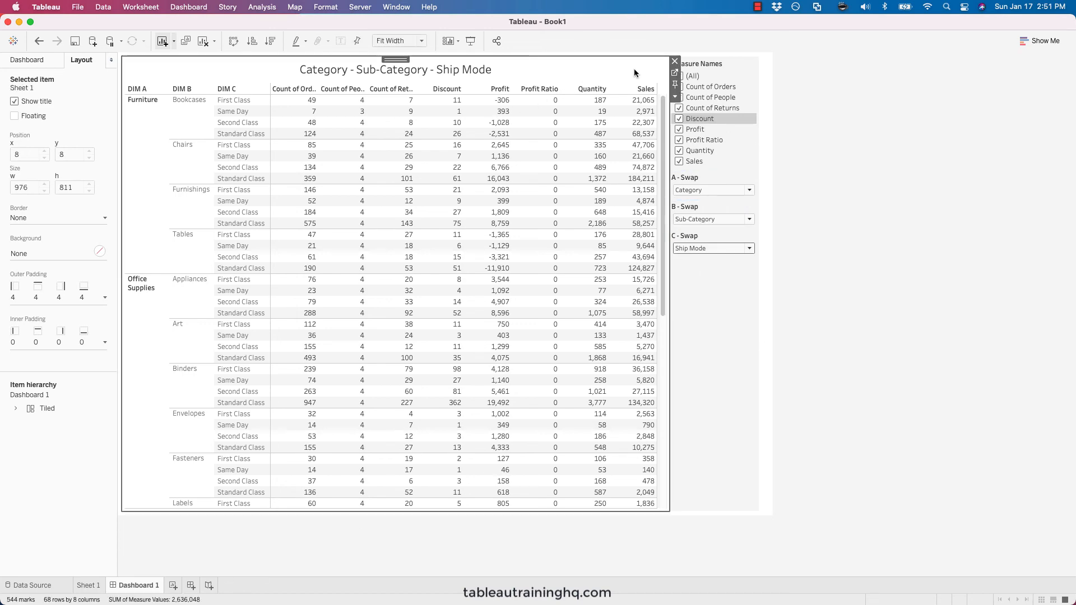
# - Go to Sheet 1 and try adding another WHEN ... THEN case after Ship Mode in the DIM C calculation
pyautogui.click(674, 75)
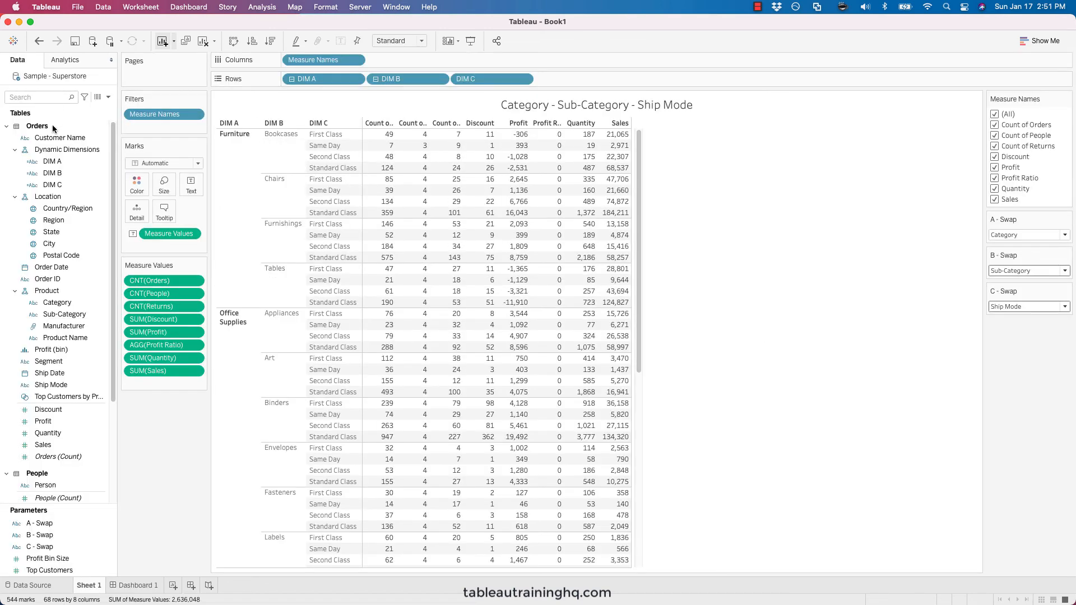
pyautogui.rightClick(51, 185)
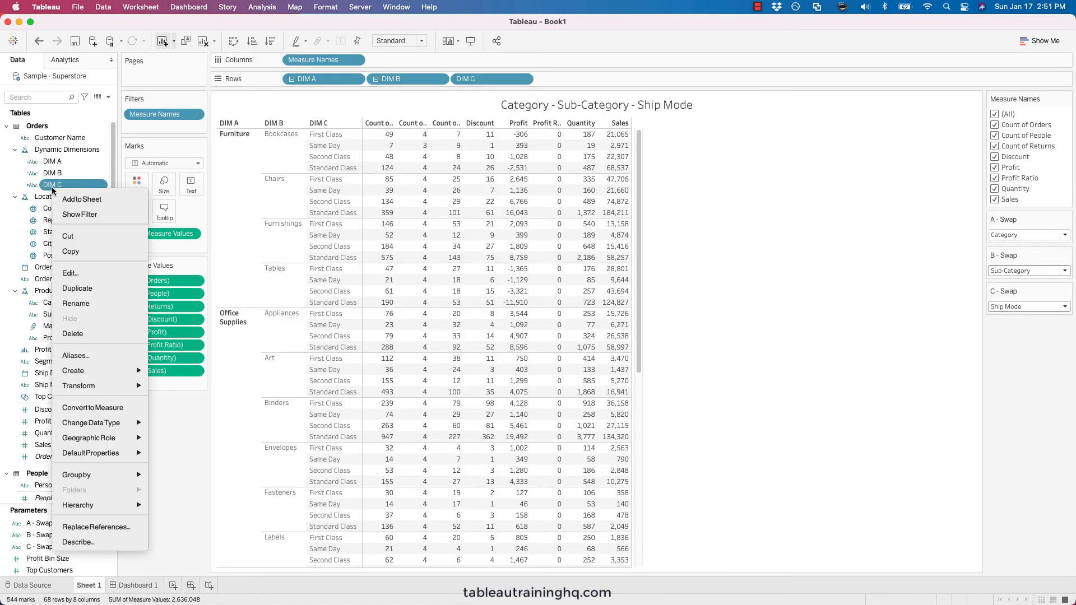
pyautogui.click(70, 272)
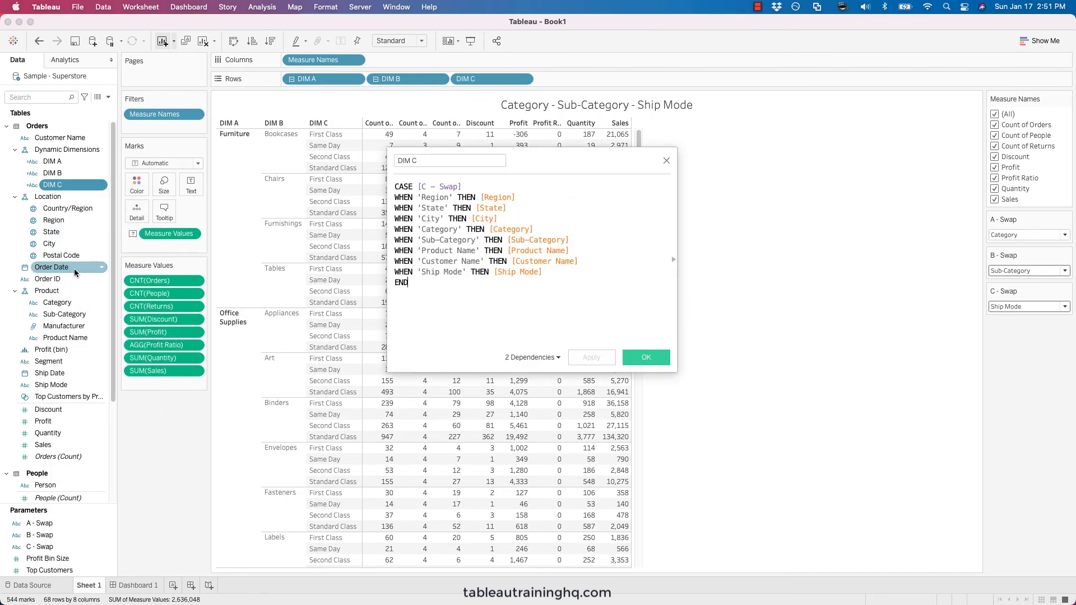
pyautogui.click(554, 274)
pyautogui.press('Return')
pyautogui.write('WHEN ')
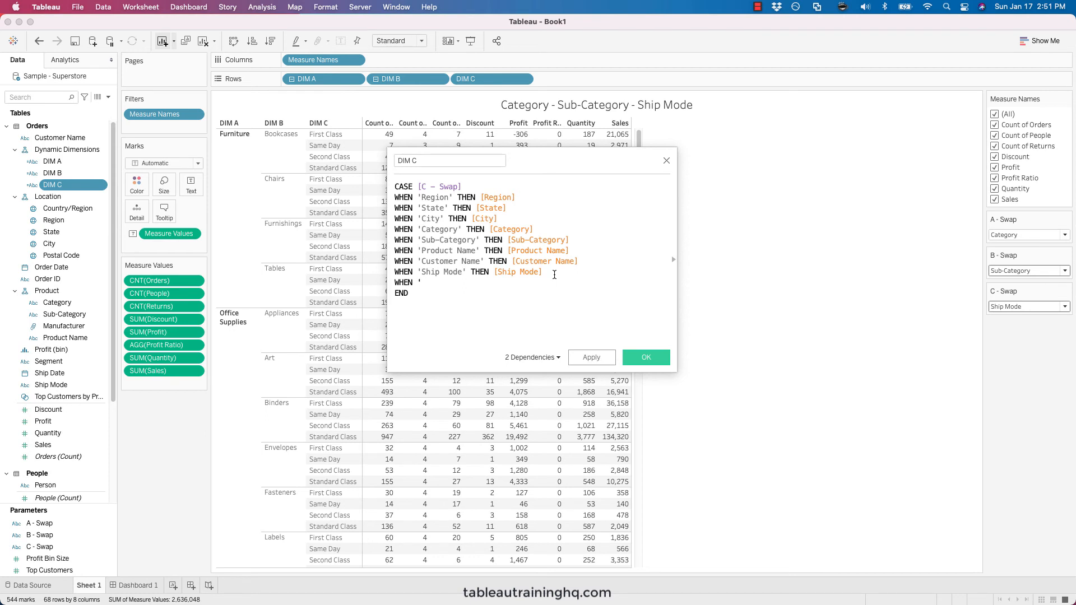
pyautogui.write("' ' THEN")
pyautogui.click(591, 357)
pyautogui.click(639, 356)
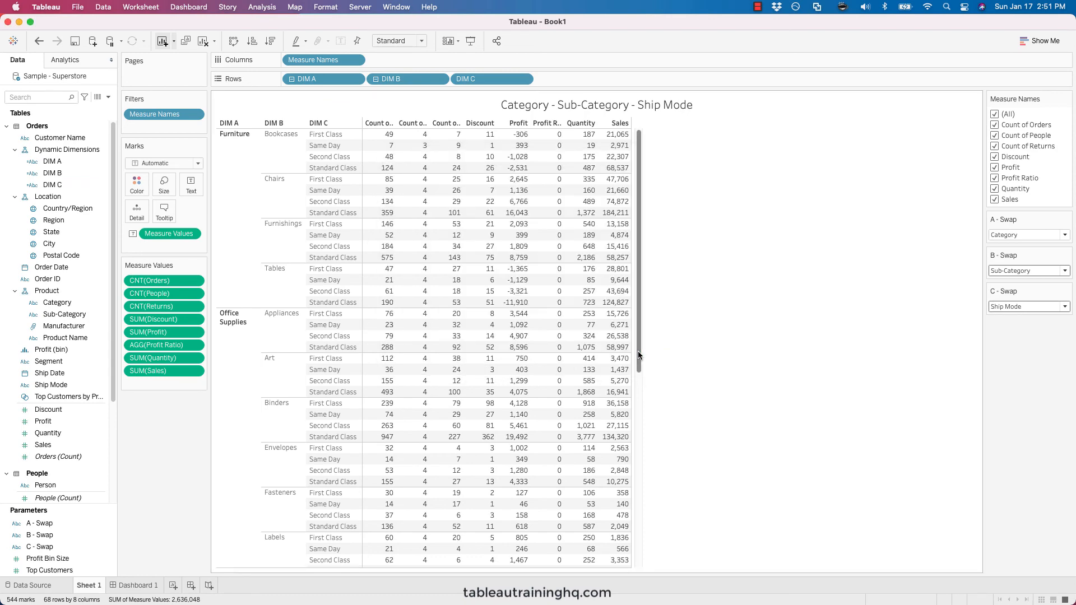
# - Add a blank value to the C - Swap parameter's list, move it above Region, and apply the change
pyautogui.click(48, 547)
pyautogui.rightClick(48, 546)
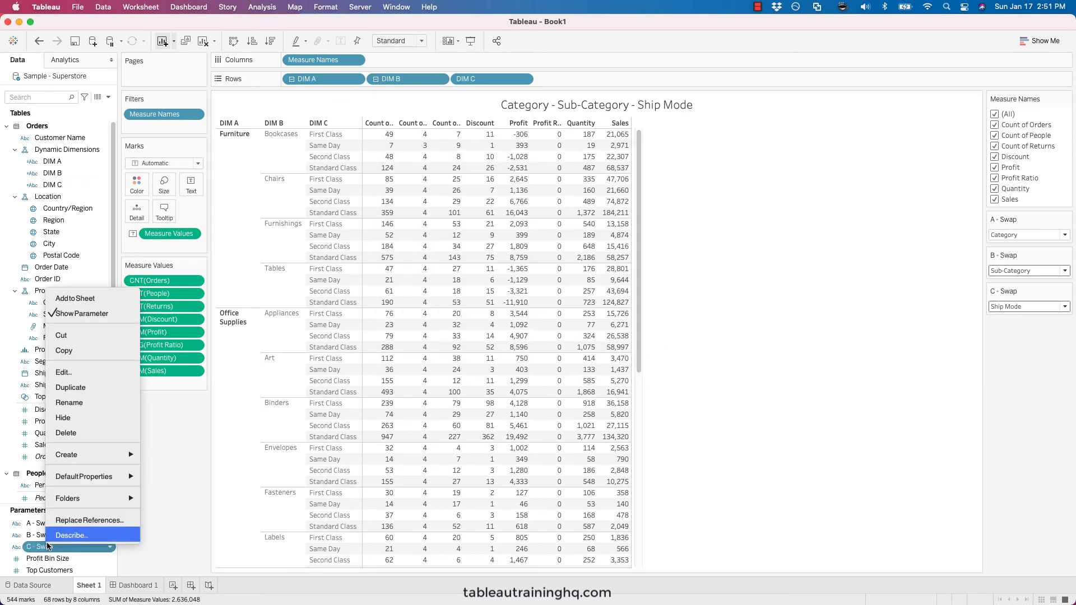
pyautogui.click(63, 372)
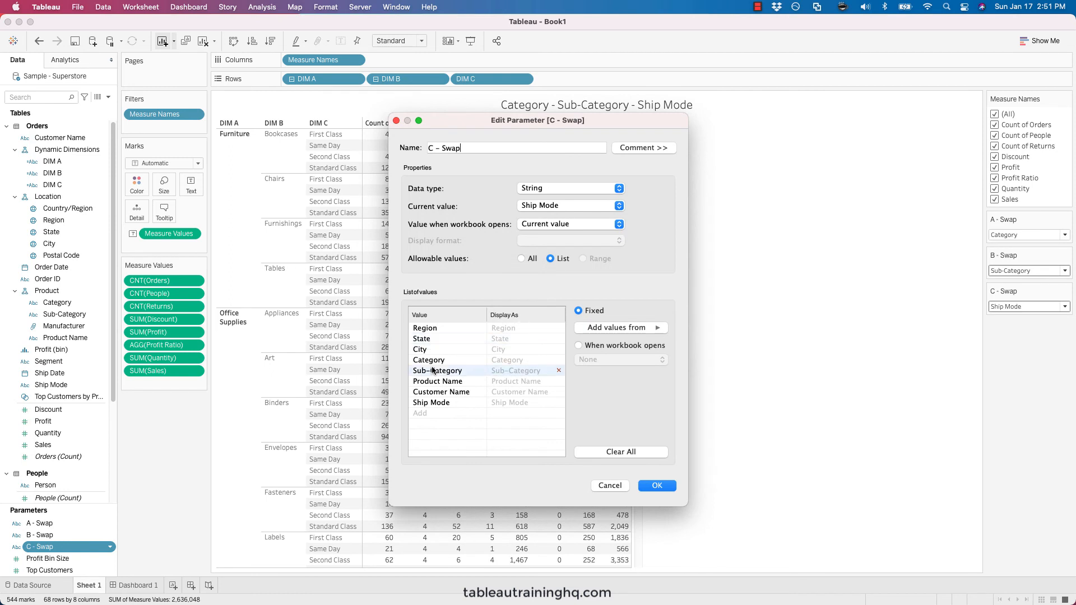
pyautogui.click(419, 413)
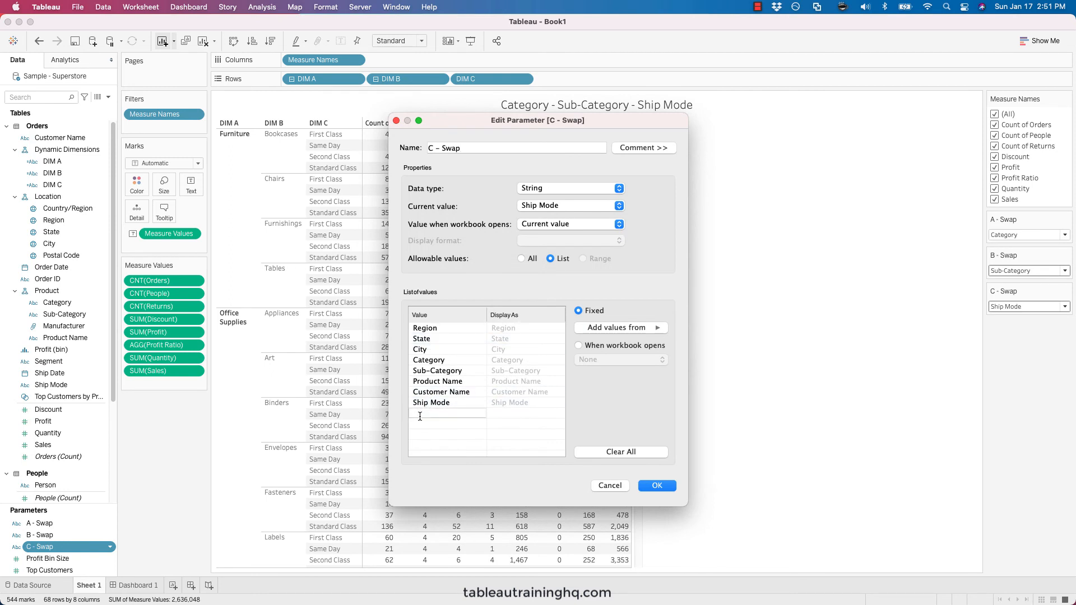
pyautogui.click(470, 435)
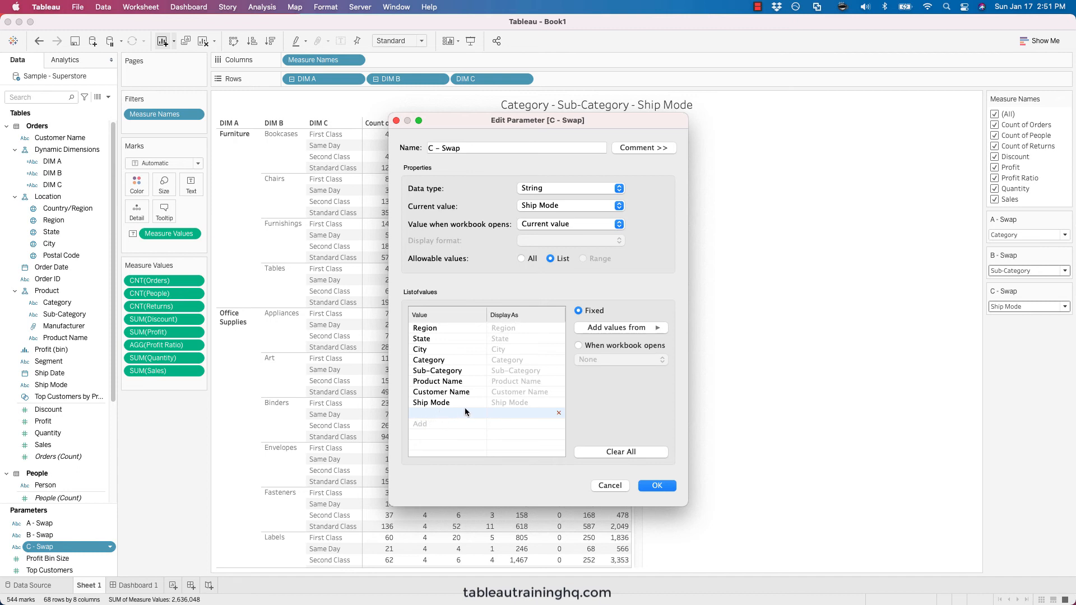
pyautogui.moveTo(439, 413); pyautogui.dragTo(459, 326)
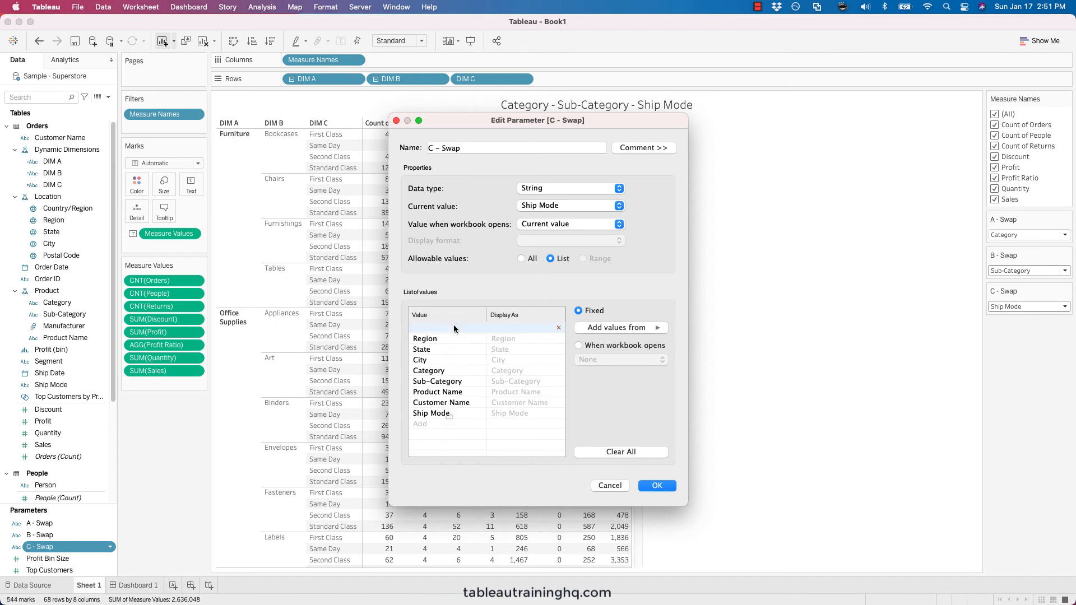
pyautogui.click(658, 487)
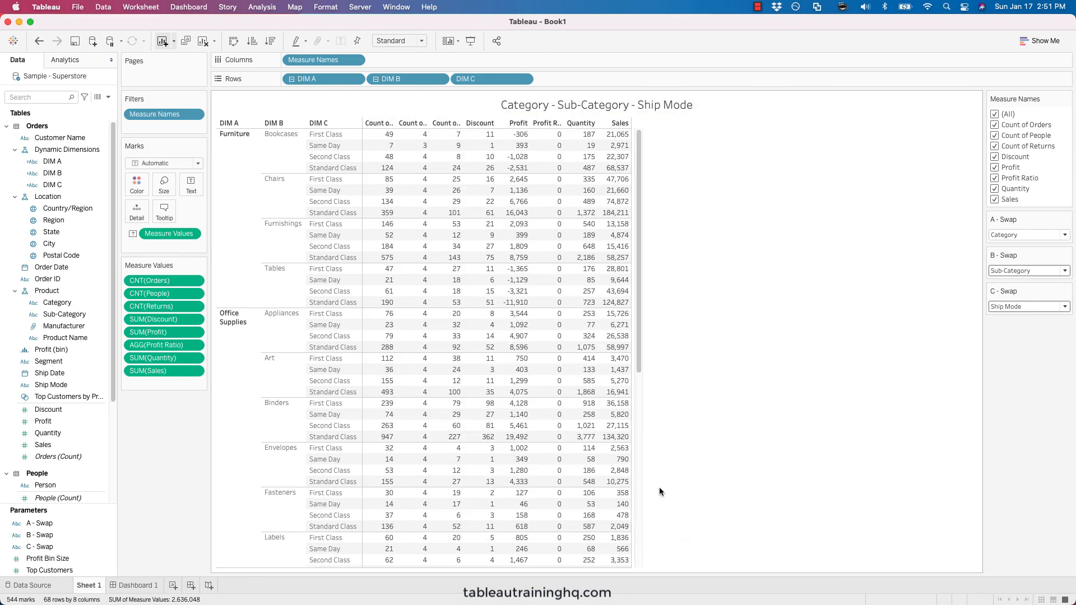
# - On Dashboard 1, set C - Swap to the blank value and hide the field labels for rows in the table
pyautogui.click(137, 585)
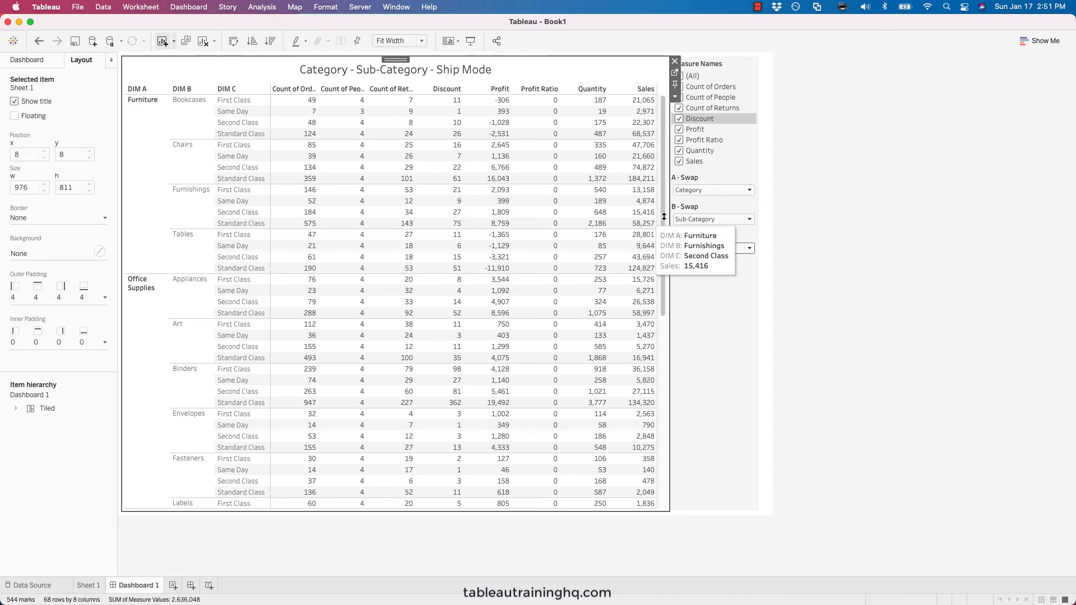
pyautogui.click(736, 248)
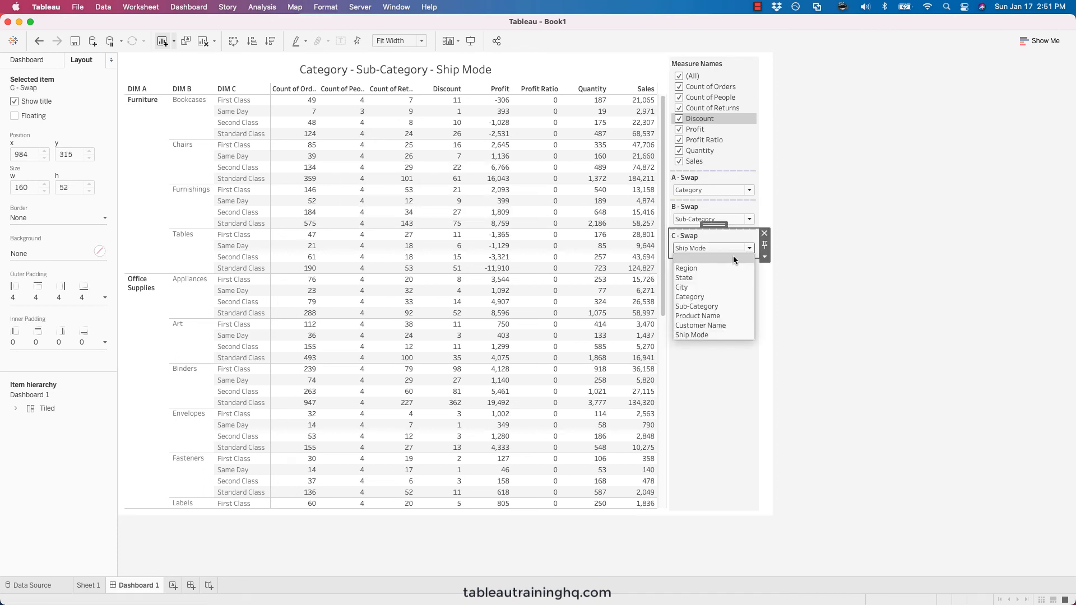
pyautogui.click(730, 256)
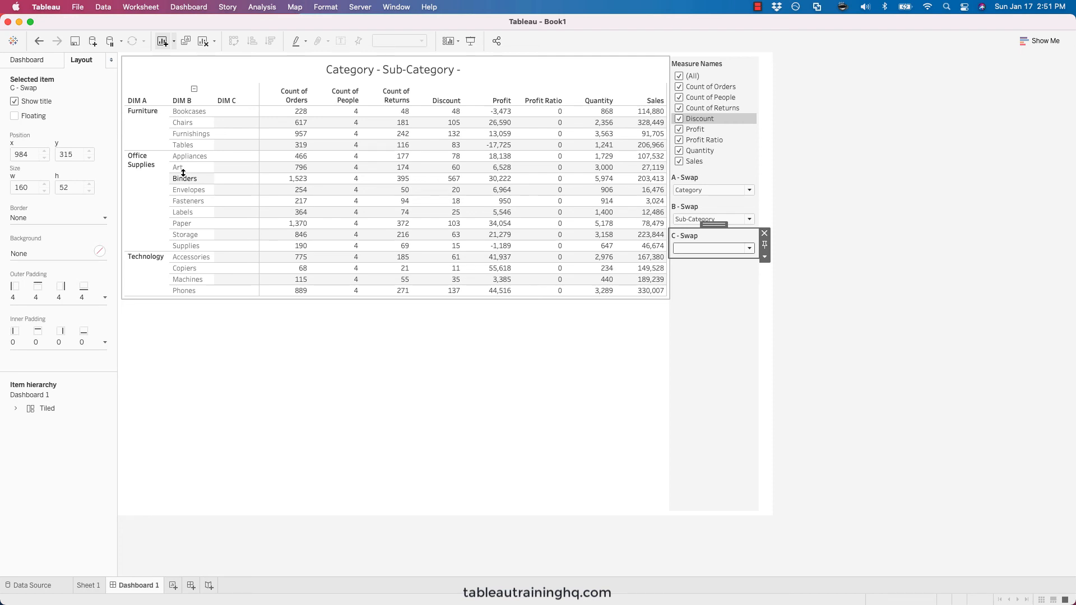
pyautogui.rightClick(220, 102)
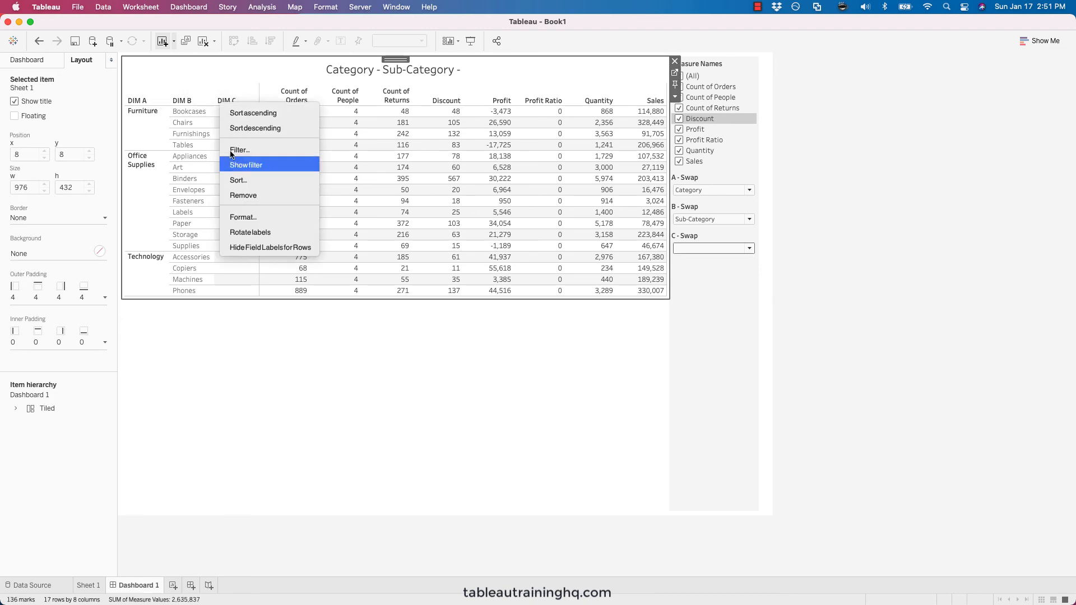
pyautogui.click(253, 249)
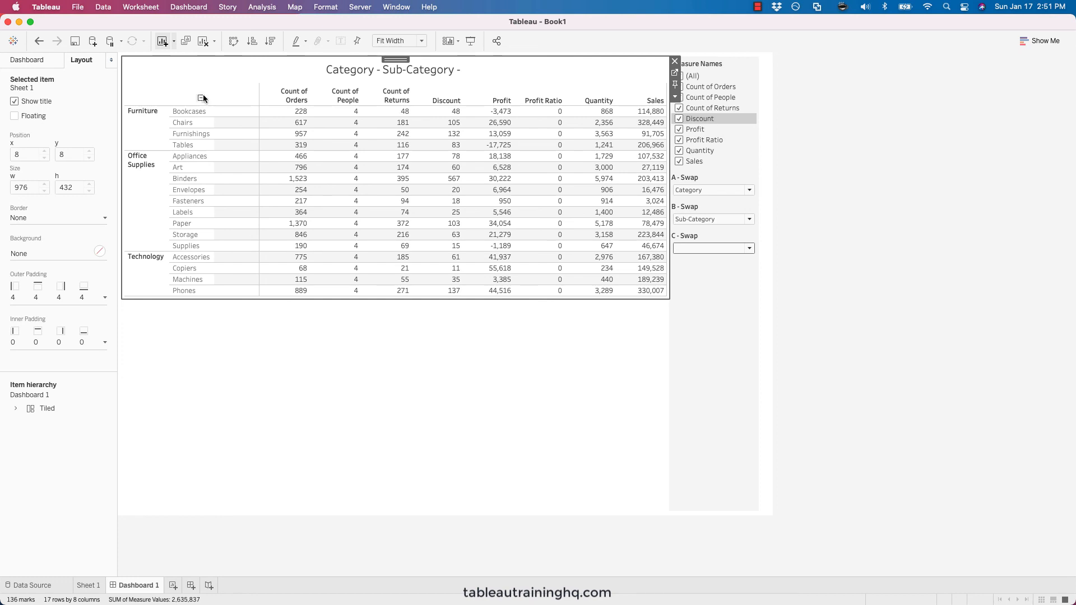
# - Expand DIM B in the dashboard table and set C - Swap to Ship Mode
pyautogui.click(742, 296)
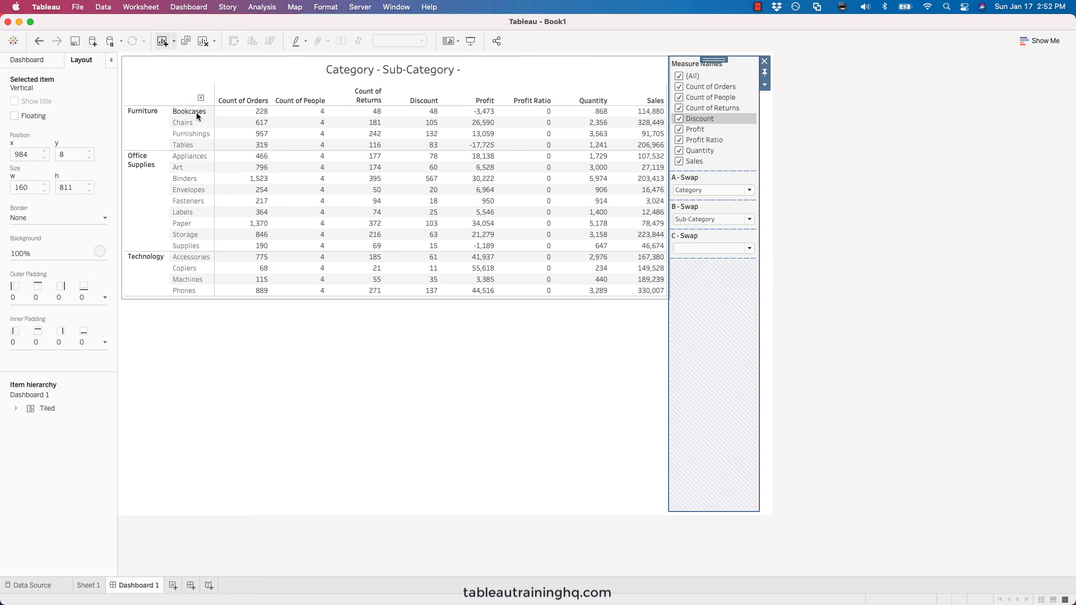
pyautogui.click(200, 99)
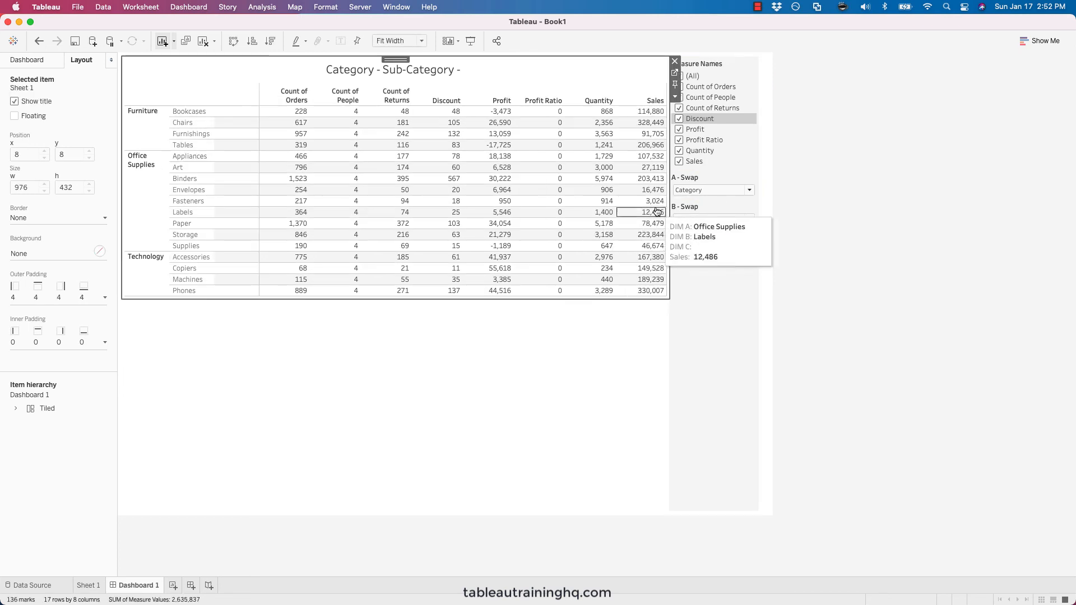
pyautogui.click(720, 252)
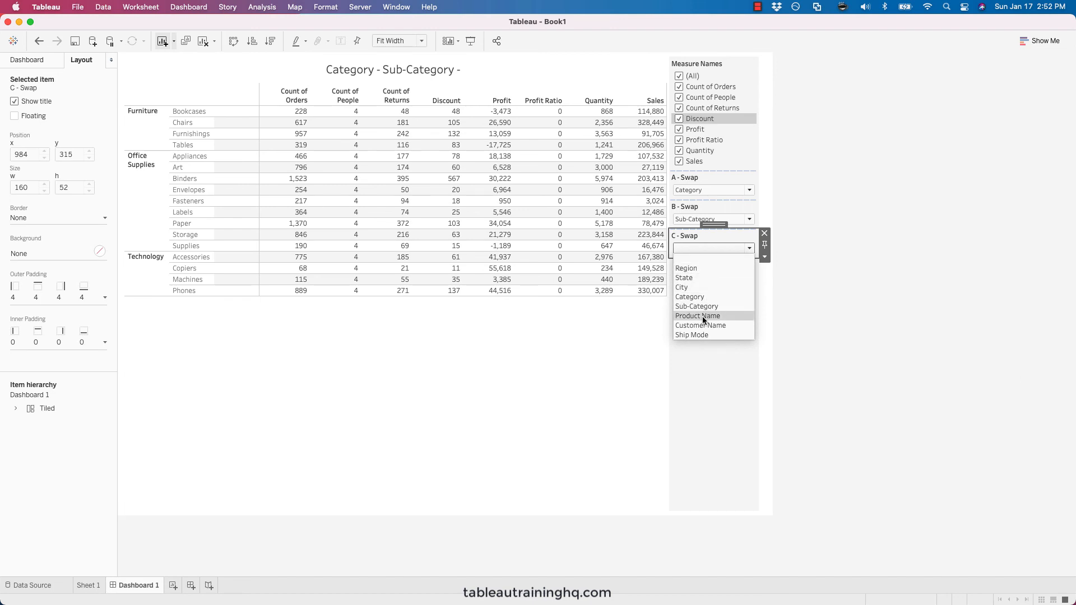
pyautogui.click(694, 335)
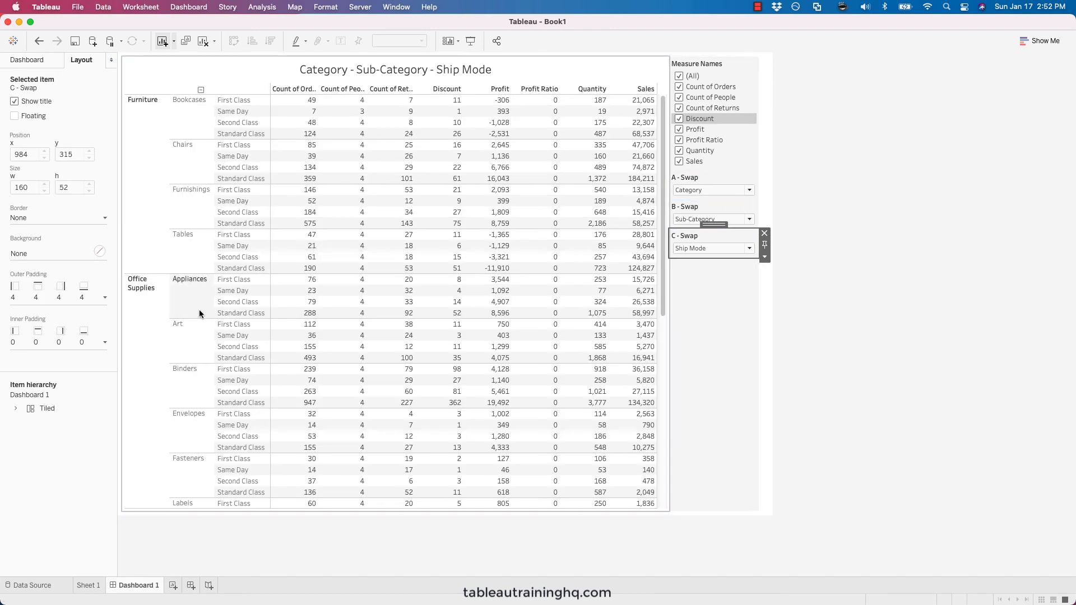
# - Try C - Swap with Region and with the blank value
pyautogui.click(733, 362)
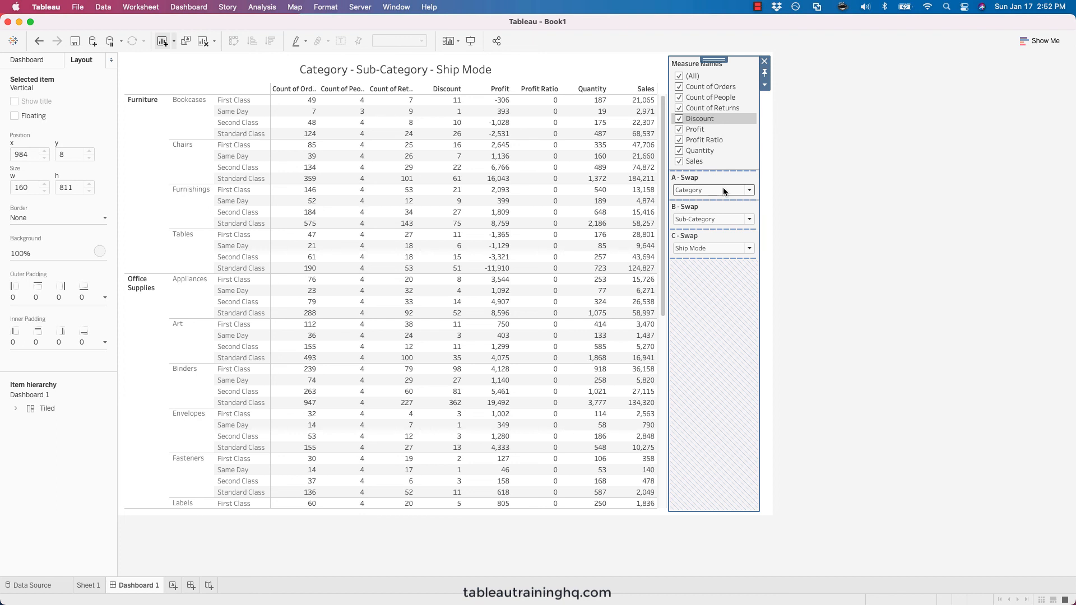
pyautogui.click(697, 248)
pyautogui.click(695, 267)
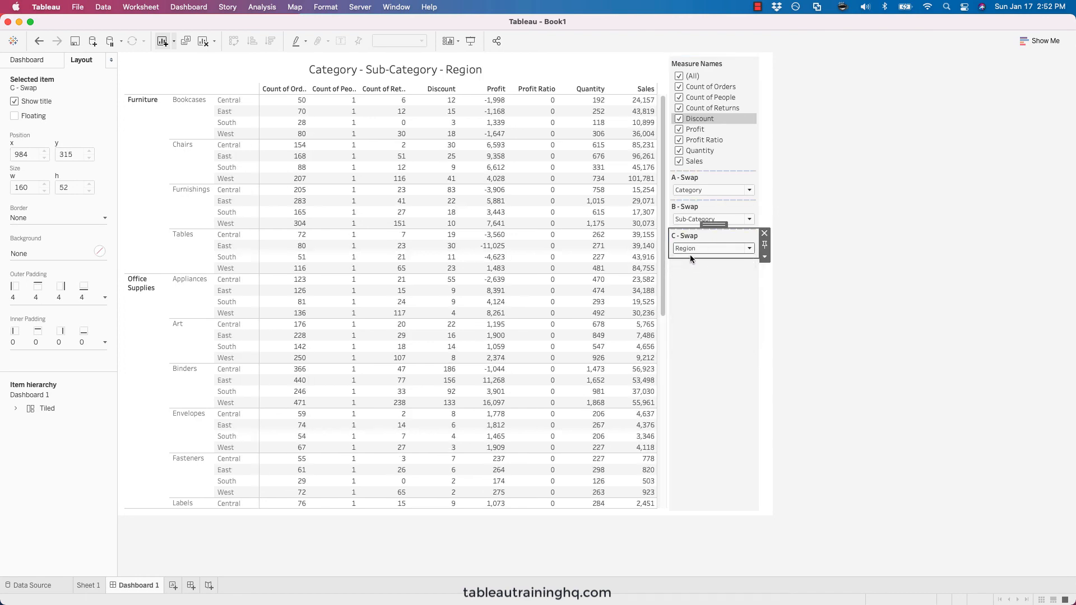
pyautogui.click(686, 249)
pyautogui.click(684, 258)
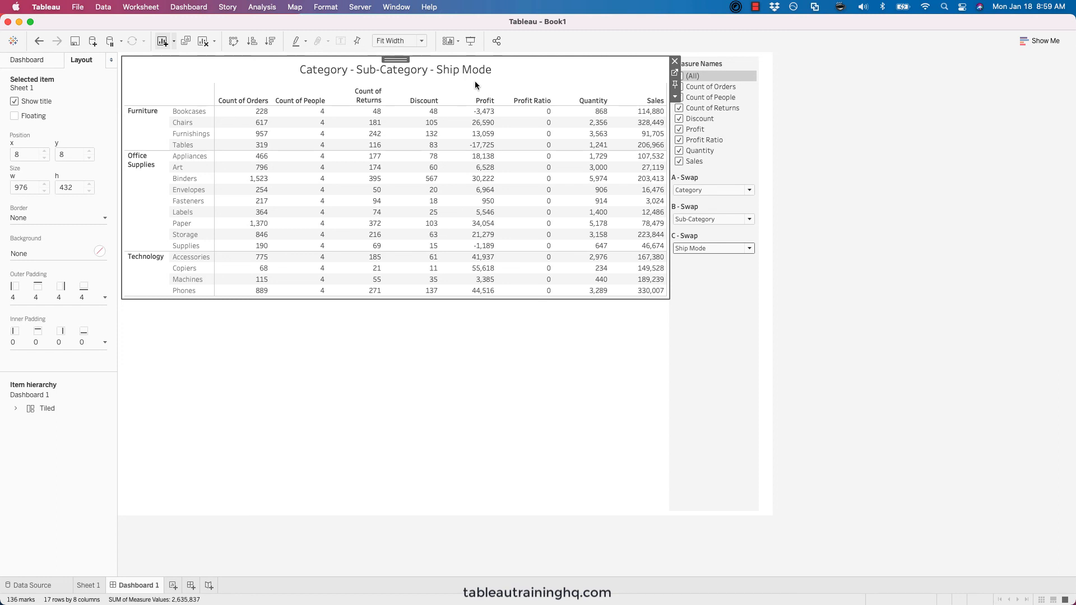
# - Show column grand totals in the dashboard table and expand DIM B to include the DIM C level
pyautogui.click(262, 7)
pyautogui.moveTo(275, 124)
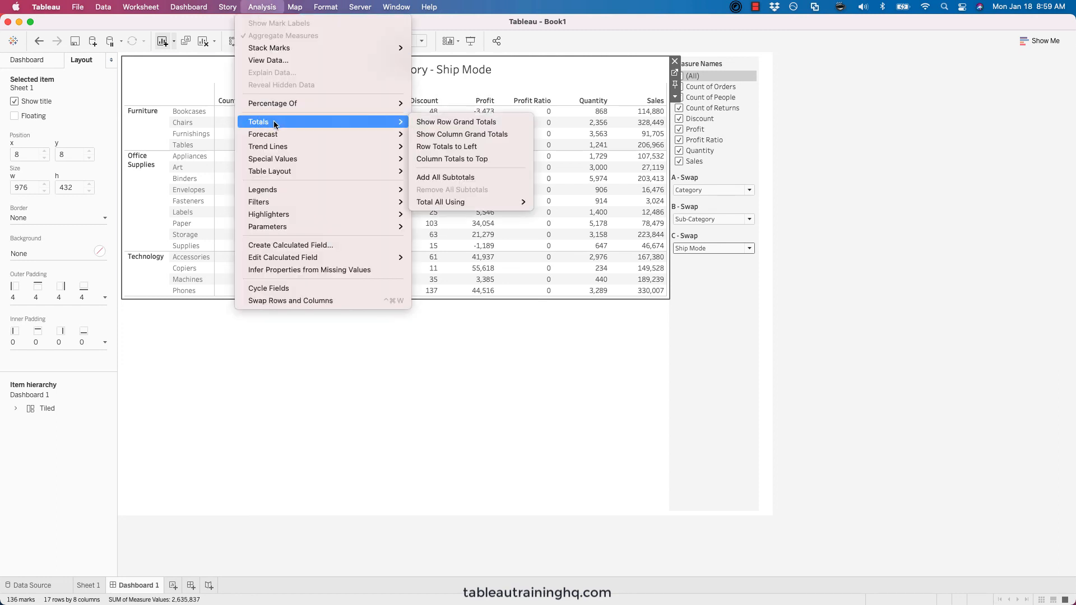
pyautogui.click(456, 137)
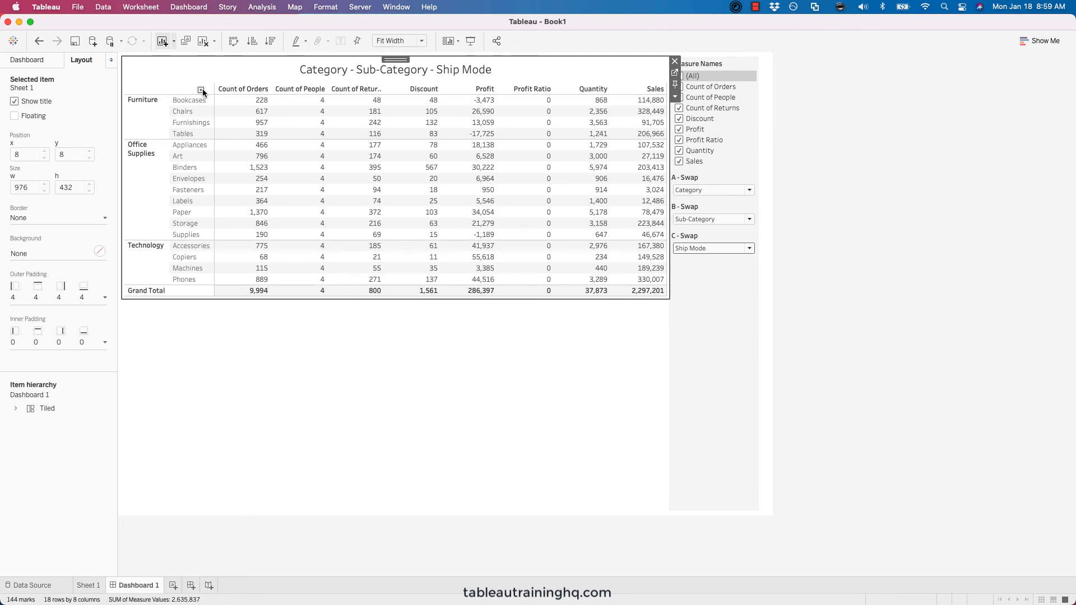
pyautogui.click(201, 91)
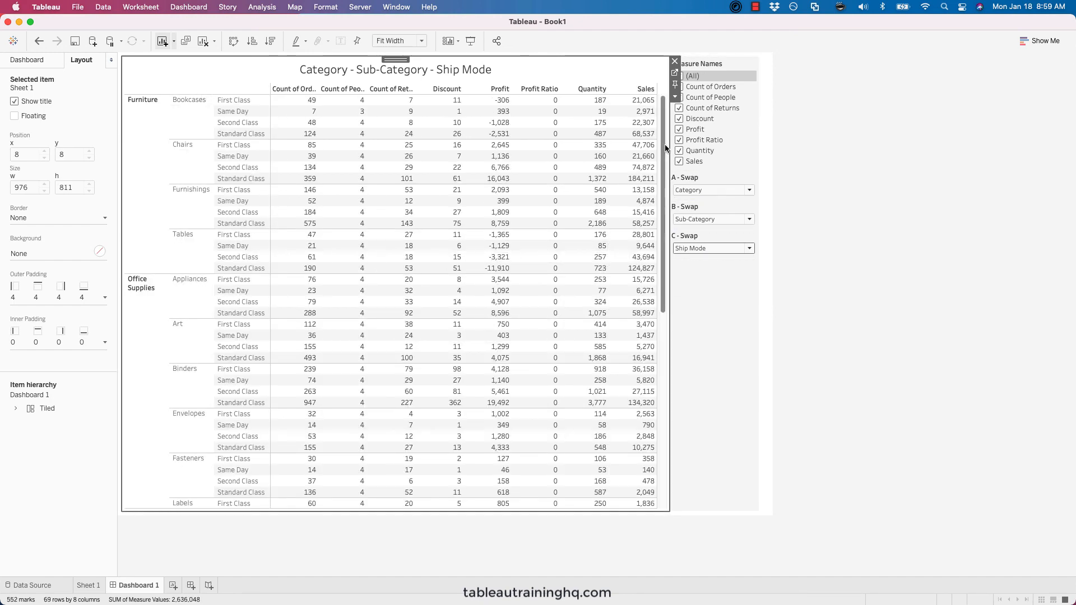
pyautogui.moveTo(666, 148); pyautogui.dragTo(676, 306)
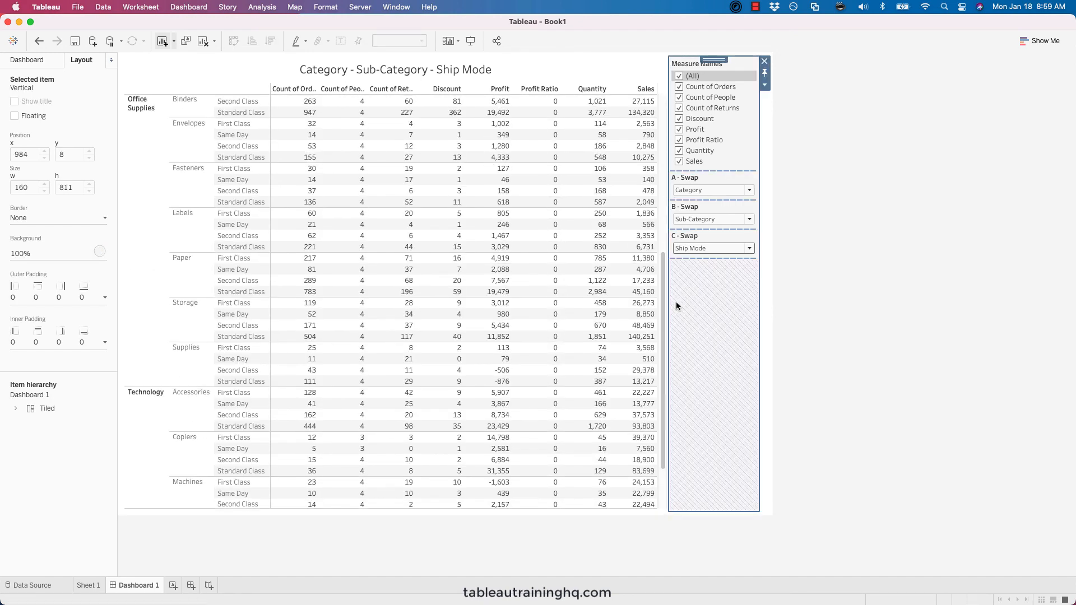
pyautogui.click(660, 353)
pyautogui.moveTo(660, 353); pyautogui.dragTo(663, 408)
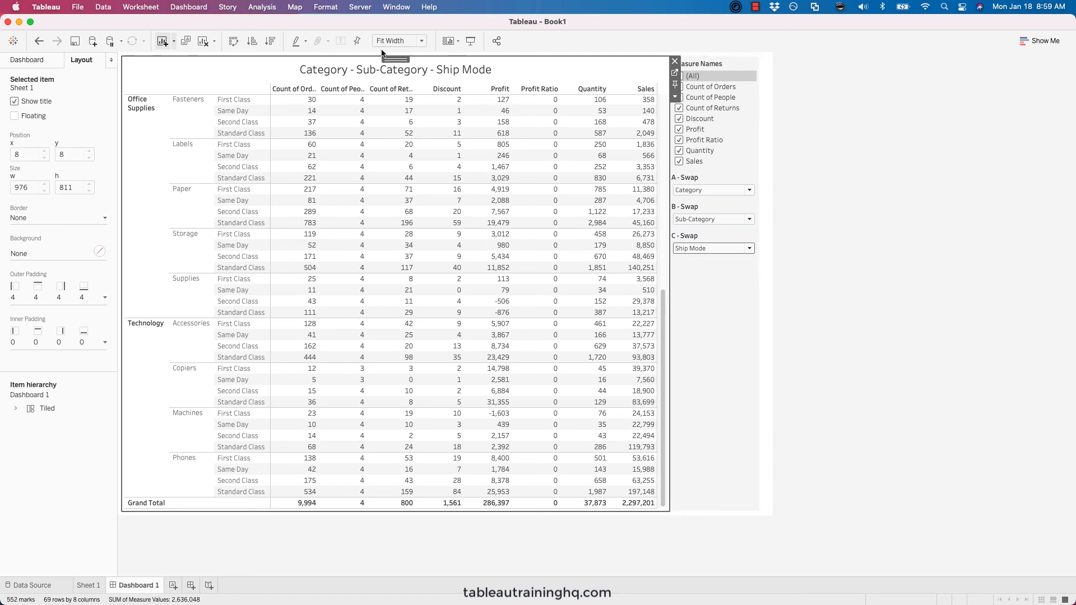
# - Move the column totals to the top of the dashboard table
pyautogui.click(264, 7)
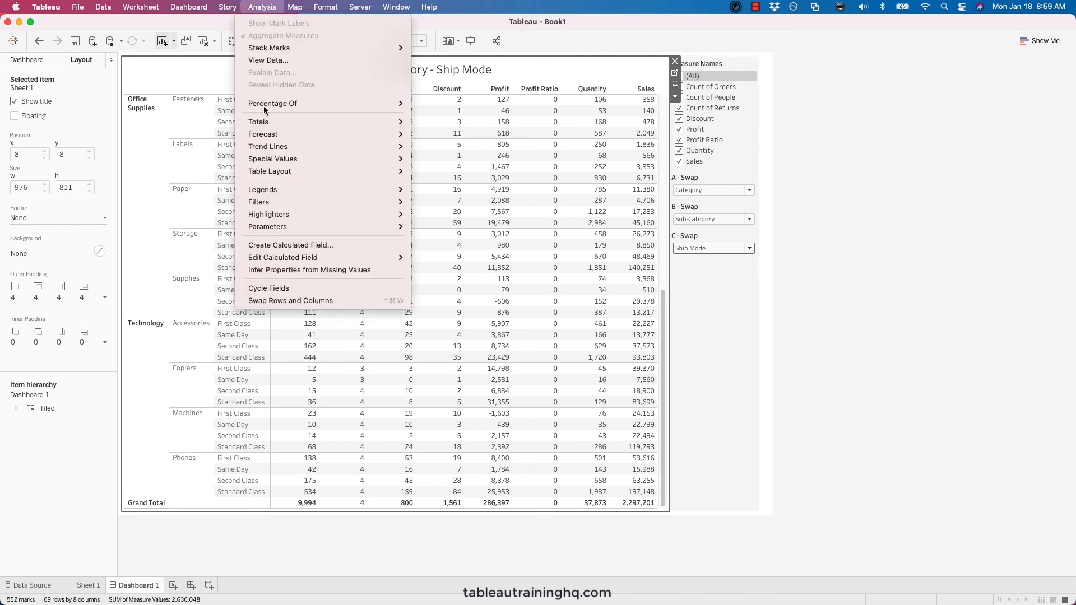
pyautogui.moveTo(381, 121)
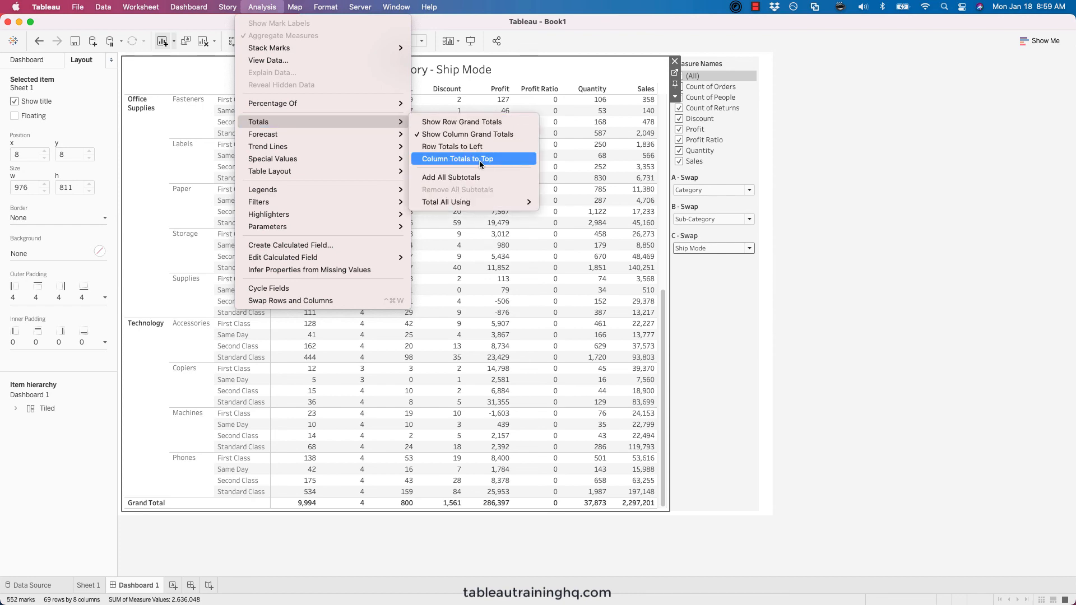
pyautogui.click(497, 160)
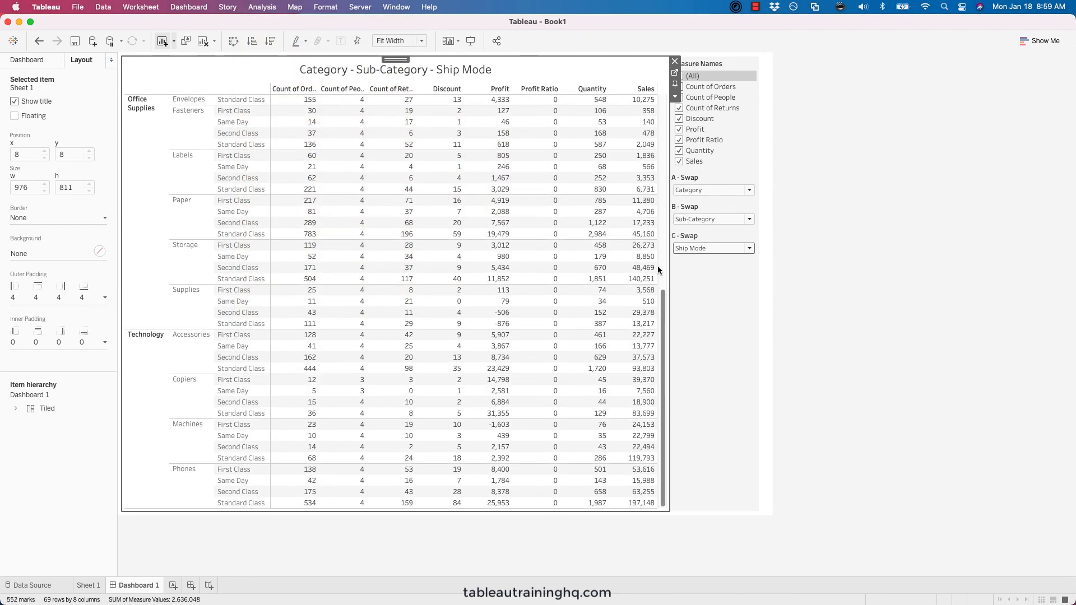
pyautogui.click(661, 110)
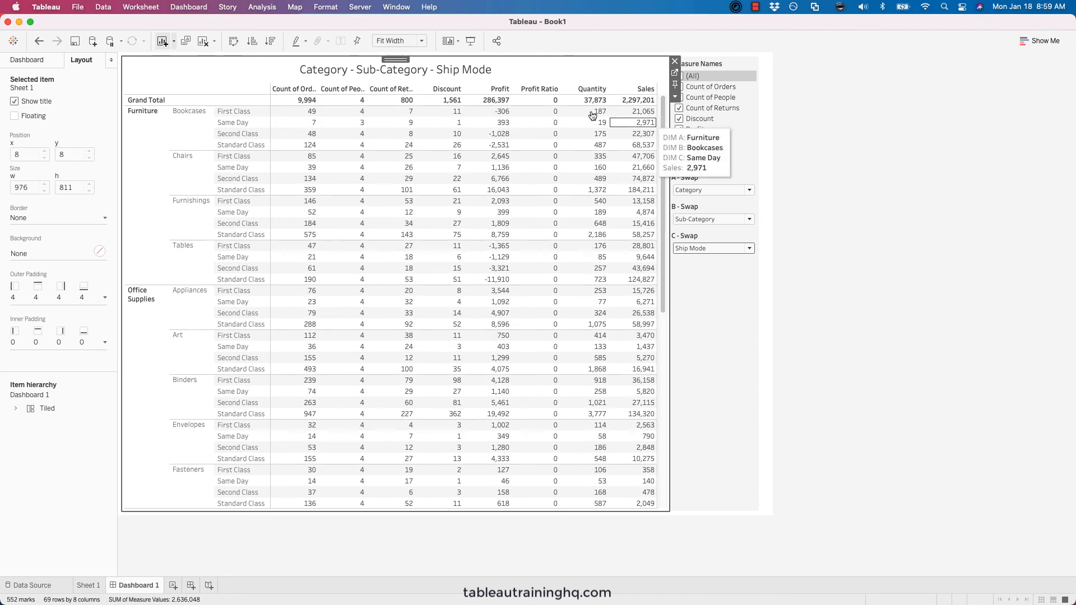
# - Open the format settings of the Grand Total header and change its label to Totals
pyautogui.rightClick(148, 101)
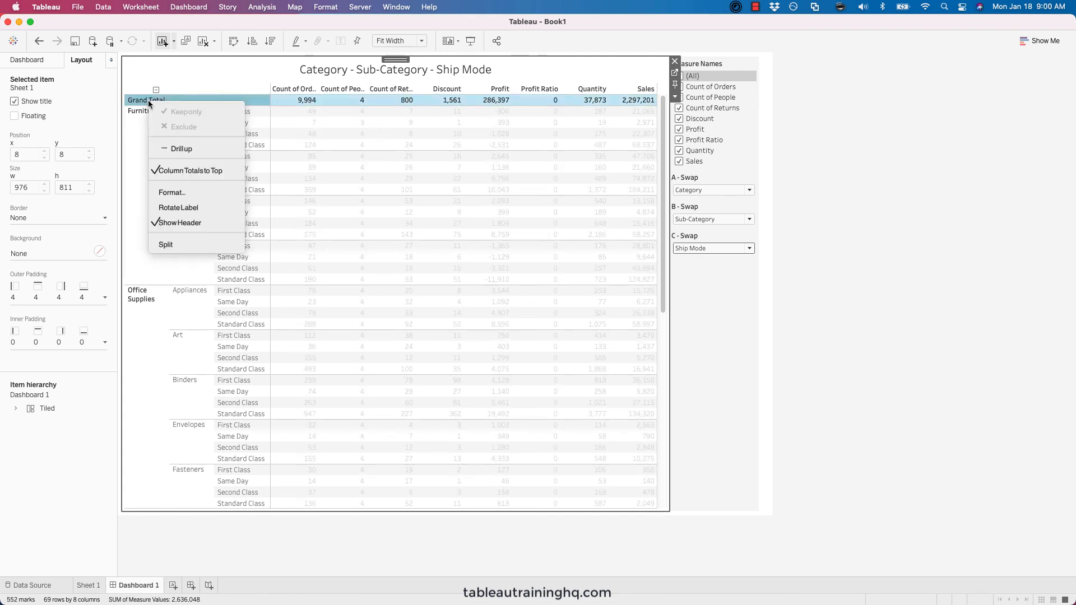
pyautogui.click(167, 193)
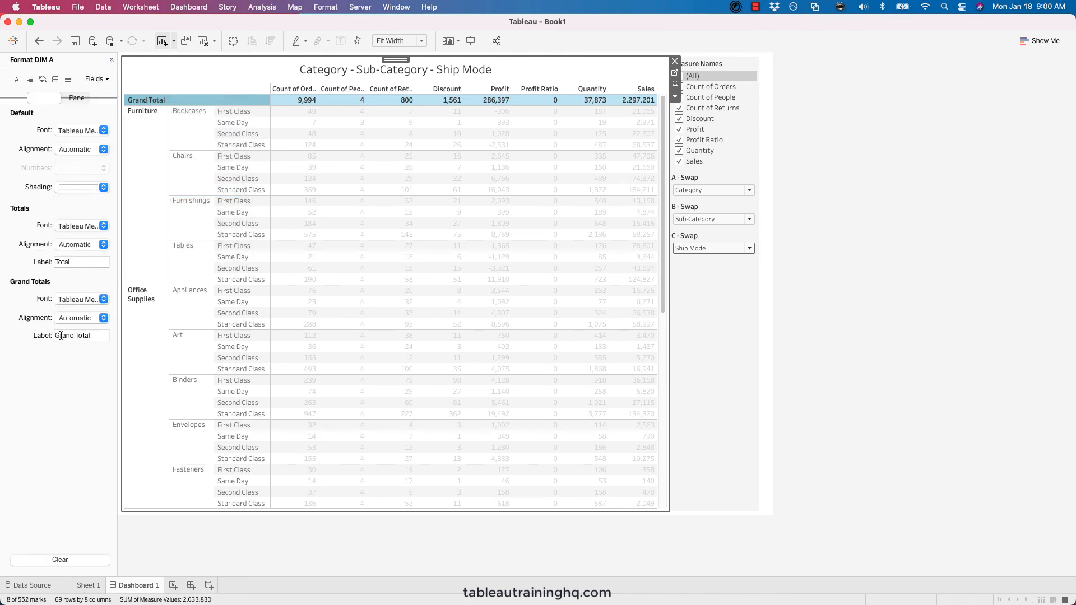
pyautogui.click(93, 336)
pyautogui.moveTo(93, 336); pyautogui.dragTo(34, 335)
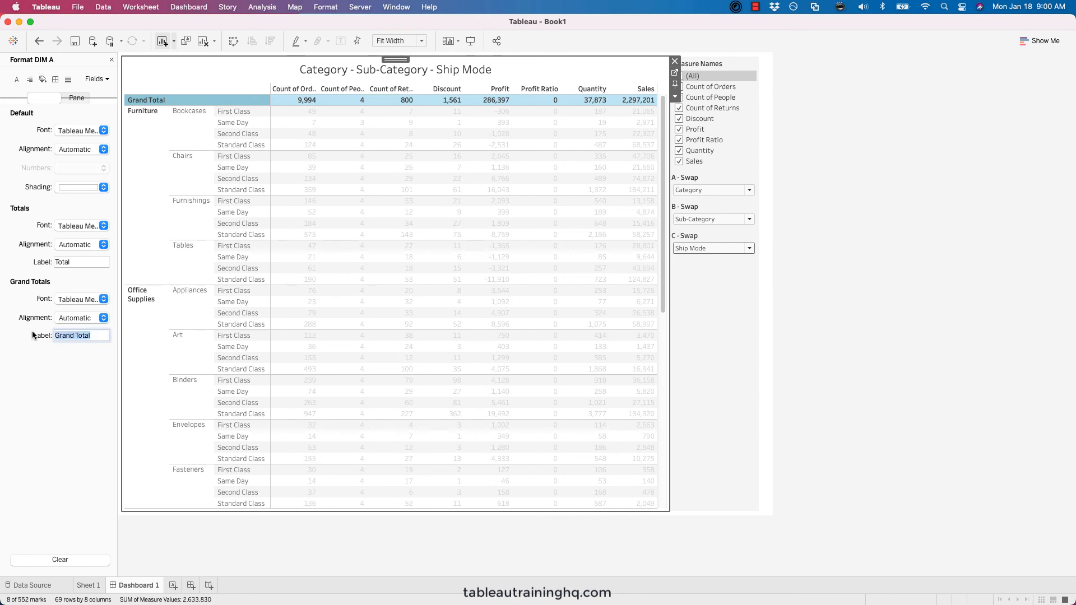
pyautogui.write('Totals')
pyautogui.click(64, 412)
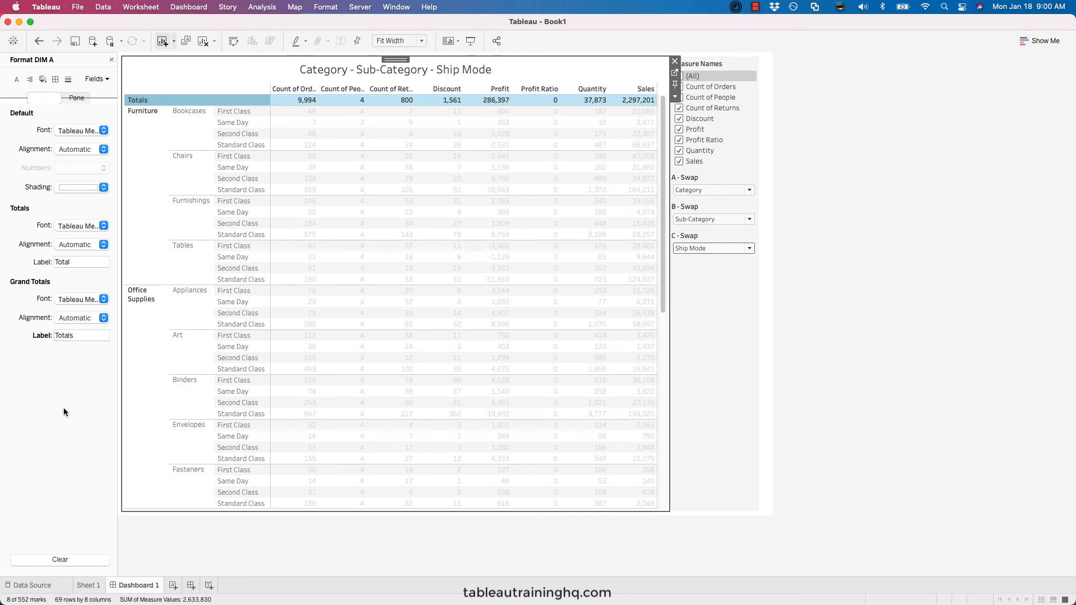
# - Set the horizontal alignment of the grand totals header to right
pyautogui.click(94, 317)
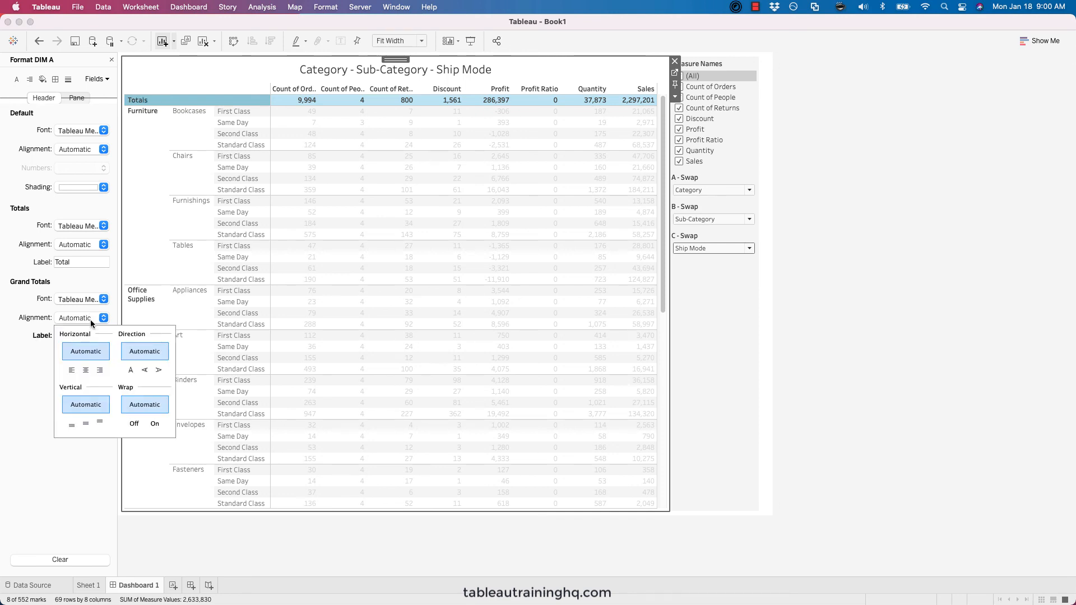
pyautogui.click(99, 370)
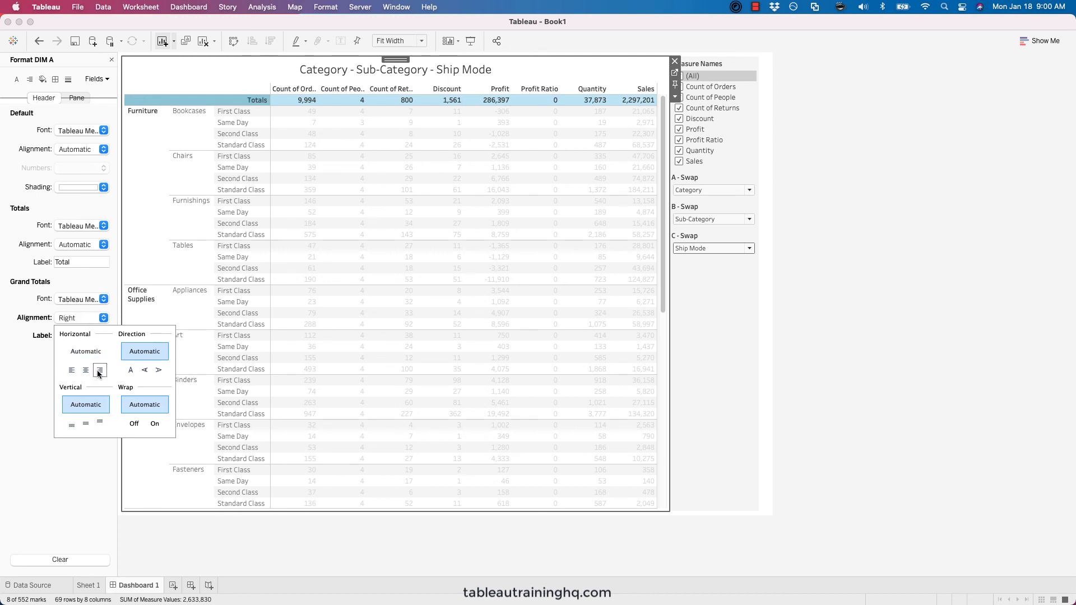
pyautogui.click(227, 105)
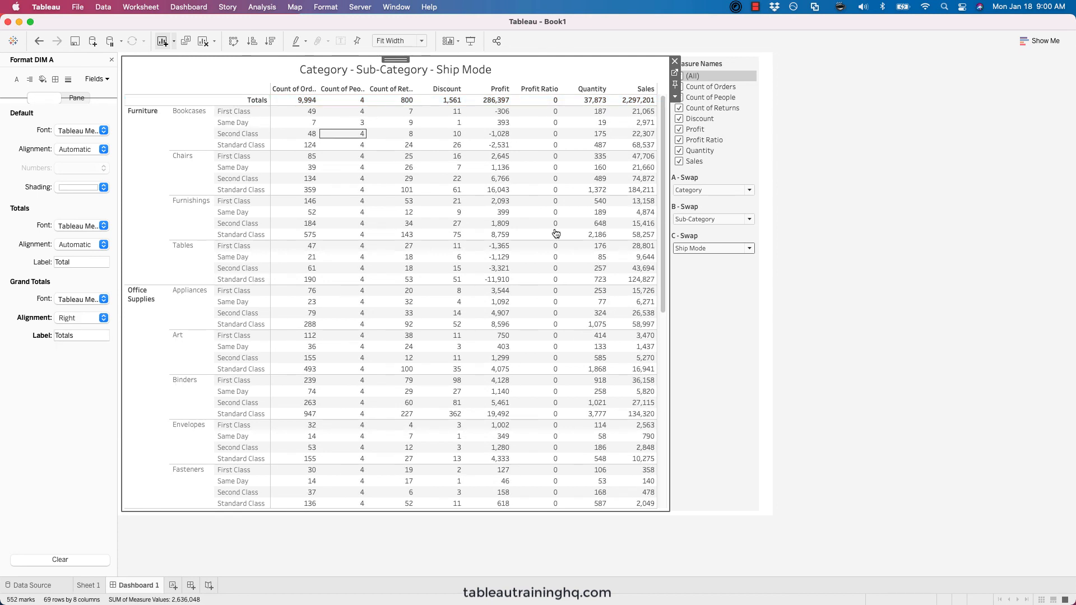
# - Deselect the dashboard table and check which totals options are available without a selected sheet
pyautogui.click(886, 273)
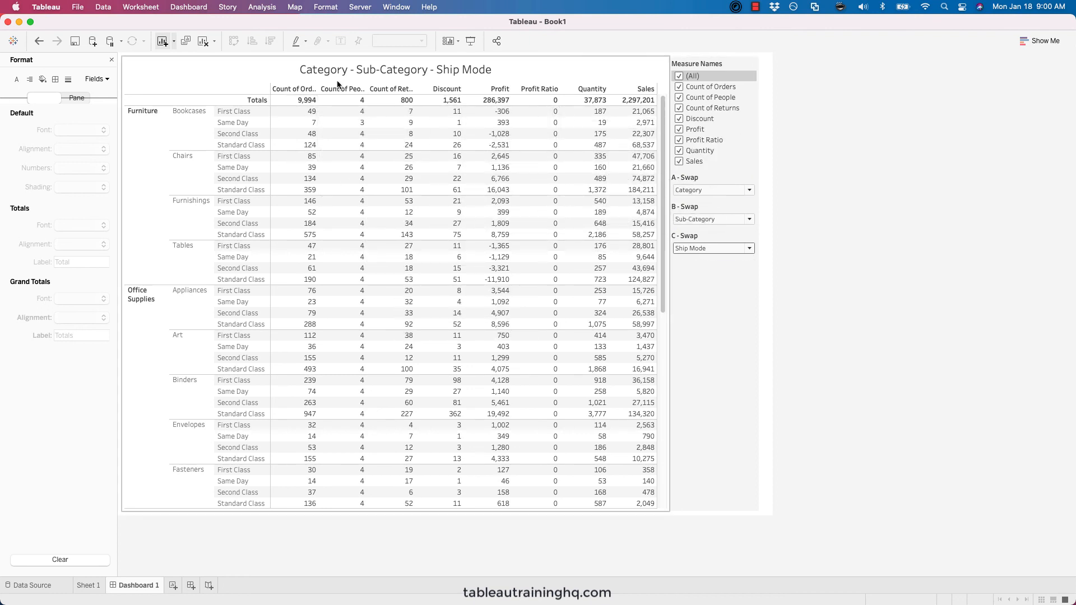
pyautogui.click(295, 7)
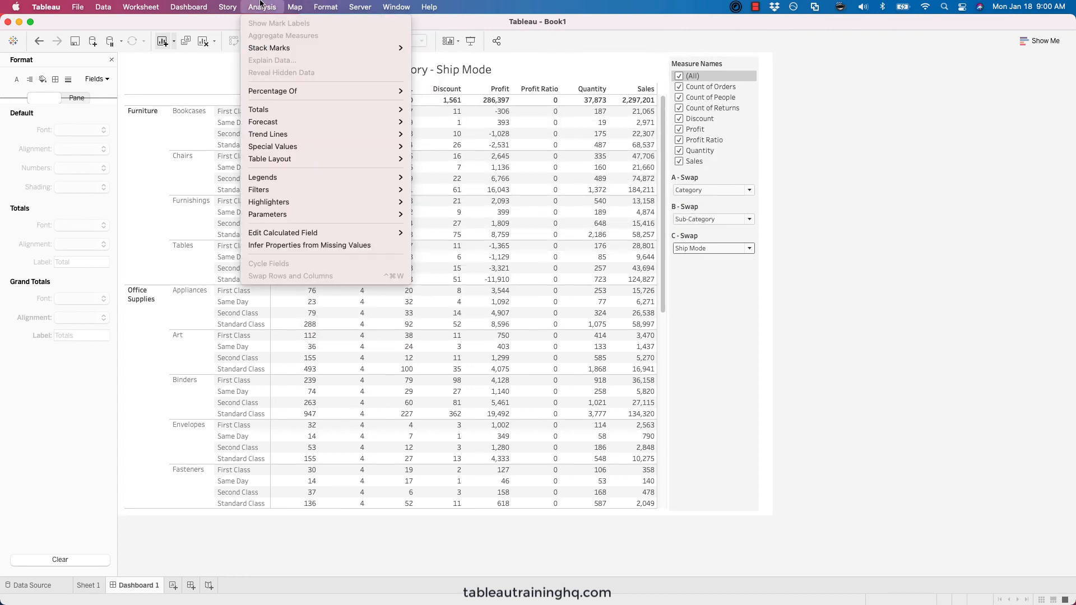
pyautogui.moveTo(280, 109)
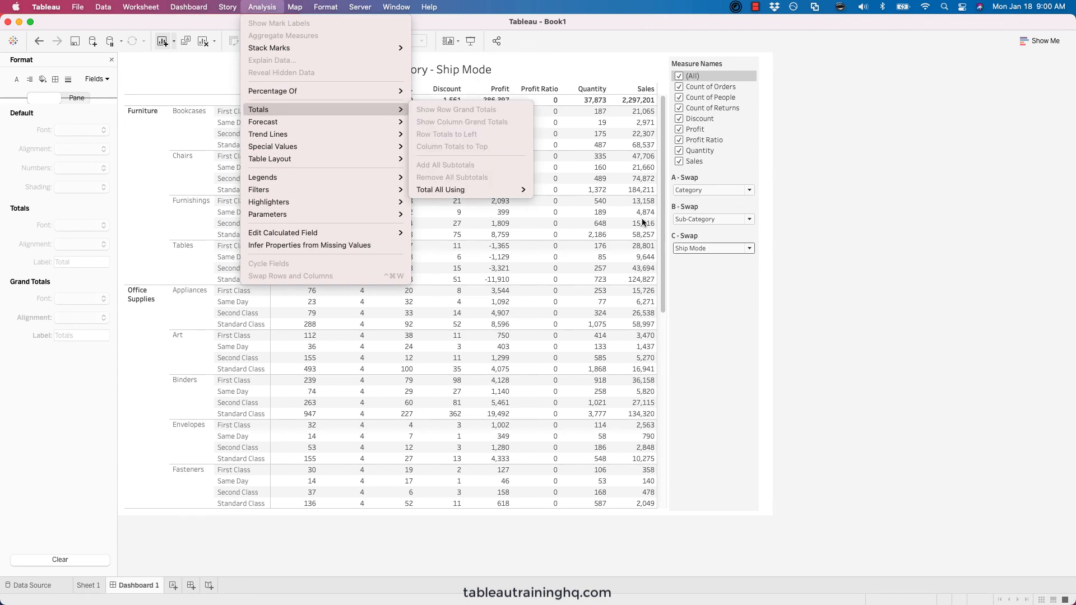